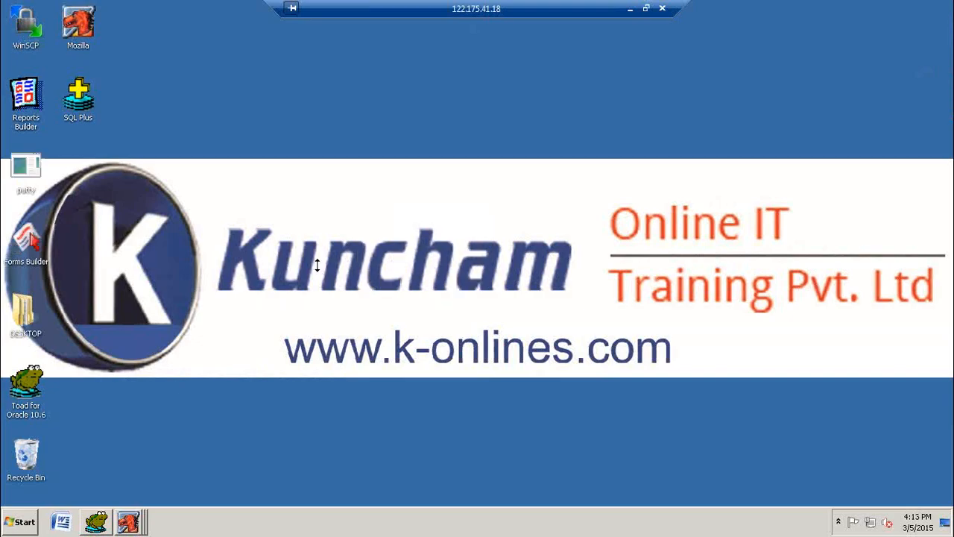
Step: Close the open Mozilla windows, refresh the desktop and reopen Mozilla at the Oracle login page
right_click(142, 522)
left_click(141, 498)
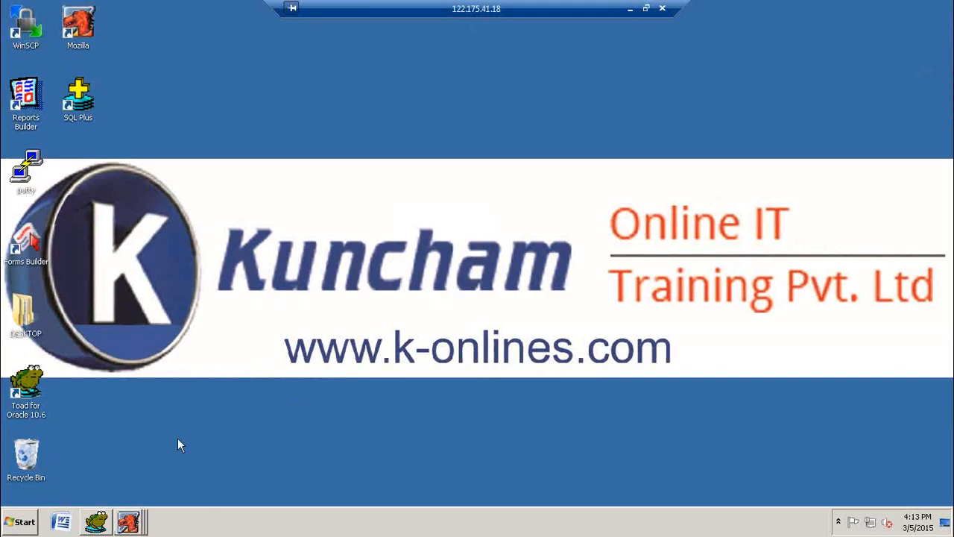
right_click(330, 142)
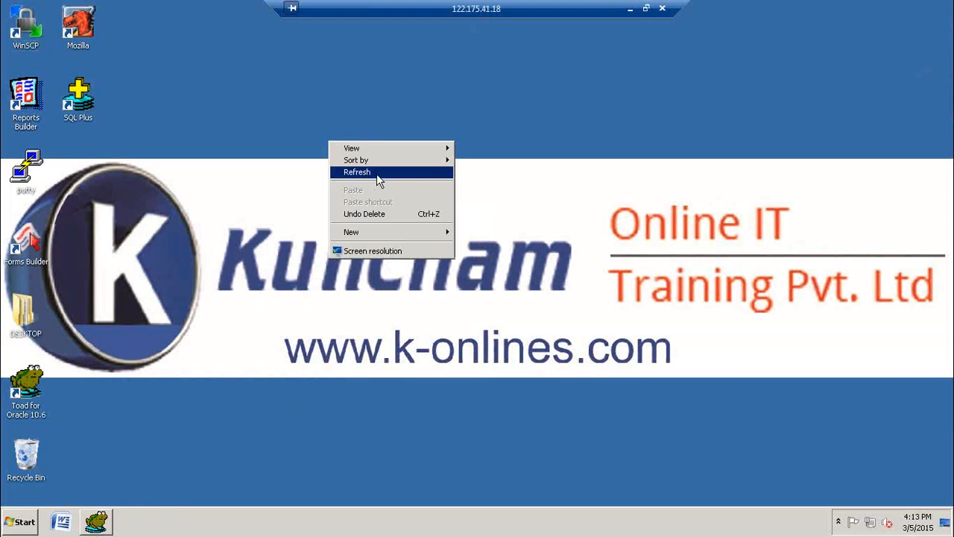
left_click(361, 173)
double_click(84, 21)
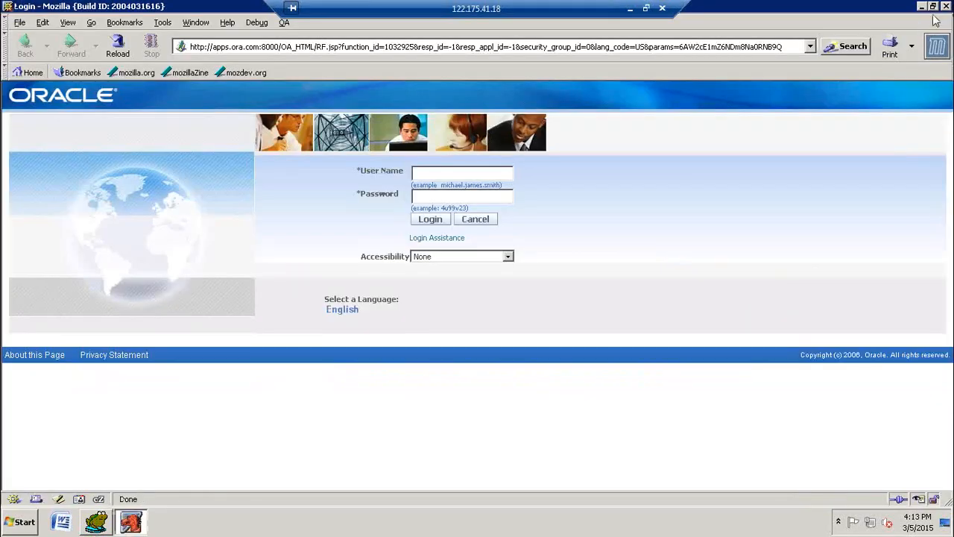
Step: Log in to Oracle E-Business Suite with the user name jpp9 and the account password
left_click(488, 175)
type("jpp3")
key("Tab")
type("******")
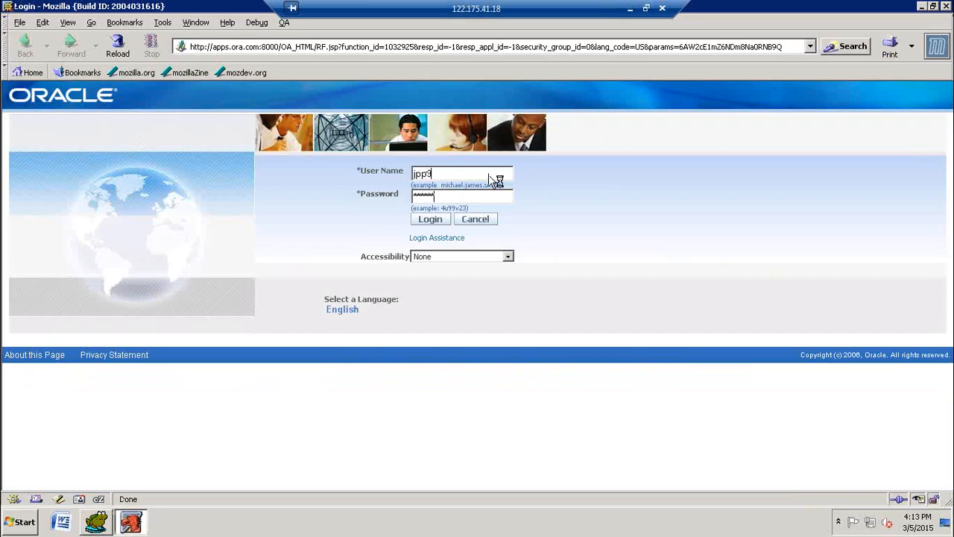
key("Return")
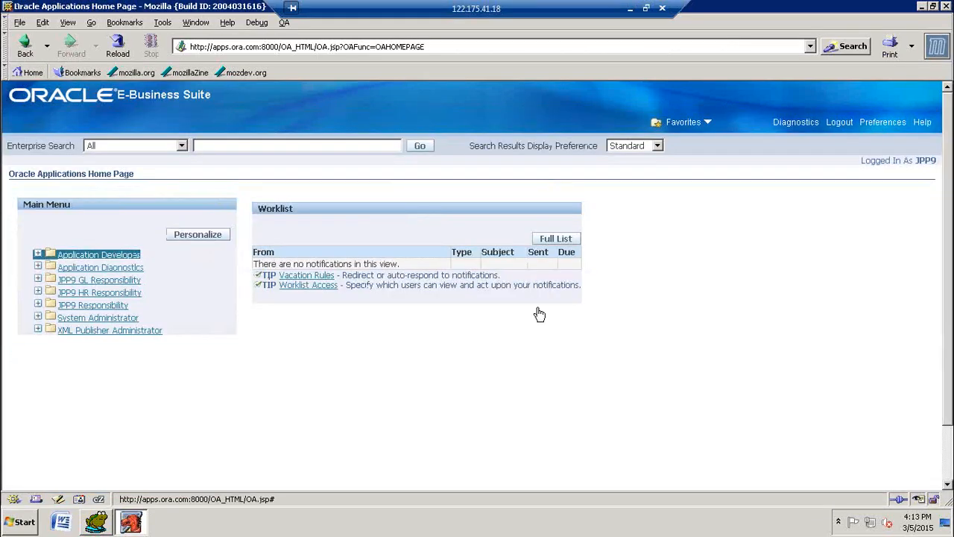
Step: Expand the Application Developer responsibility in the main menu and launch the Oracle forms application through its Profile function
key("Tab")
key("Tab")
key("Tab")
key("Tab")
key("Tab")
key("Tab")
key("Tab")
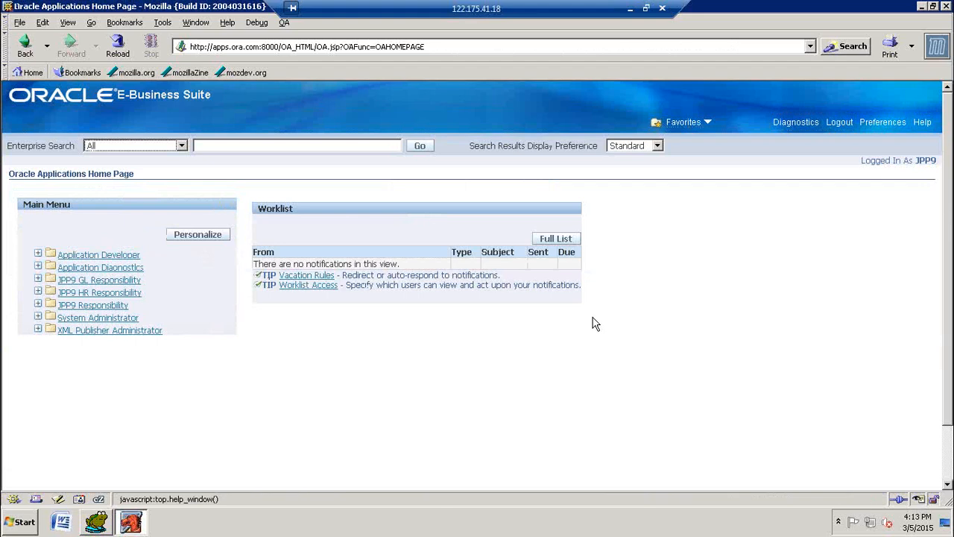
key("Tab")
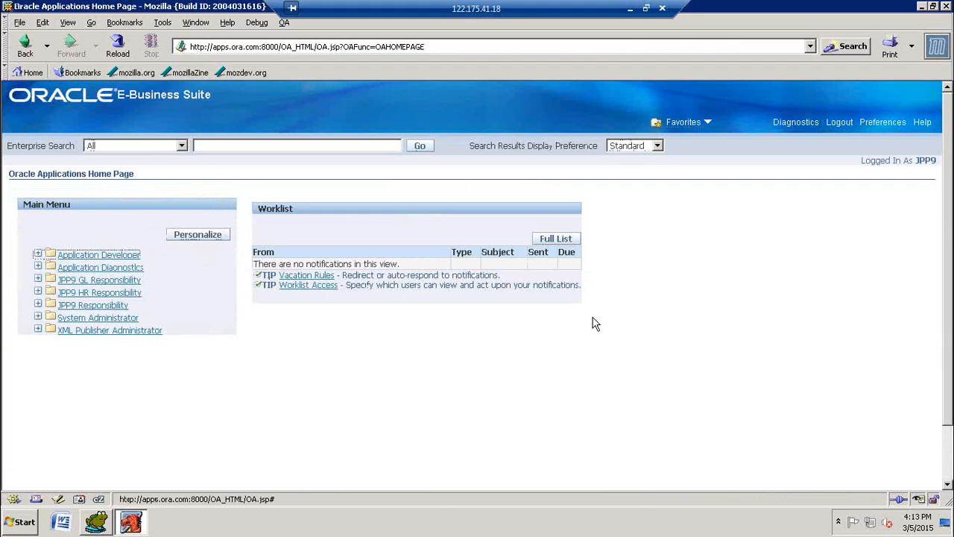
key("Return")
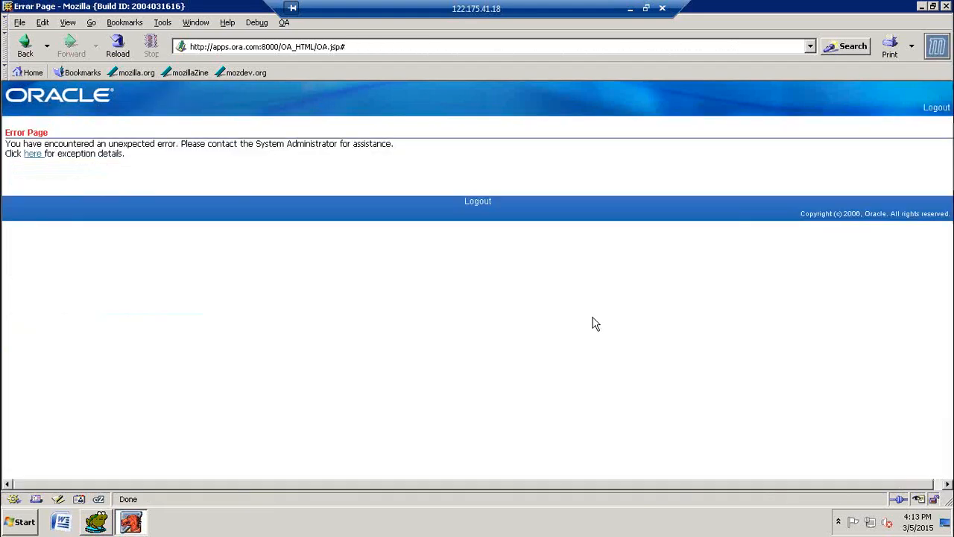
left_click(27, 48)
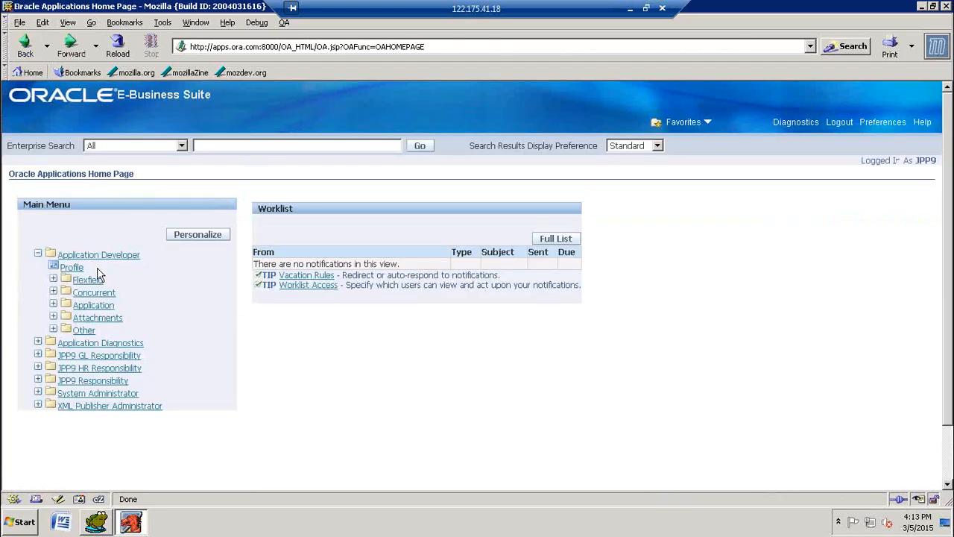
left_click(53, 266)
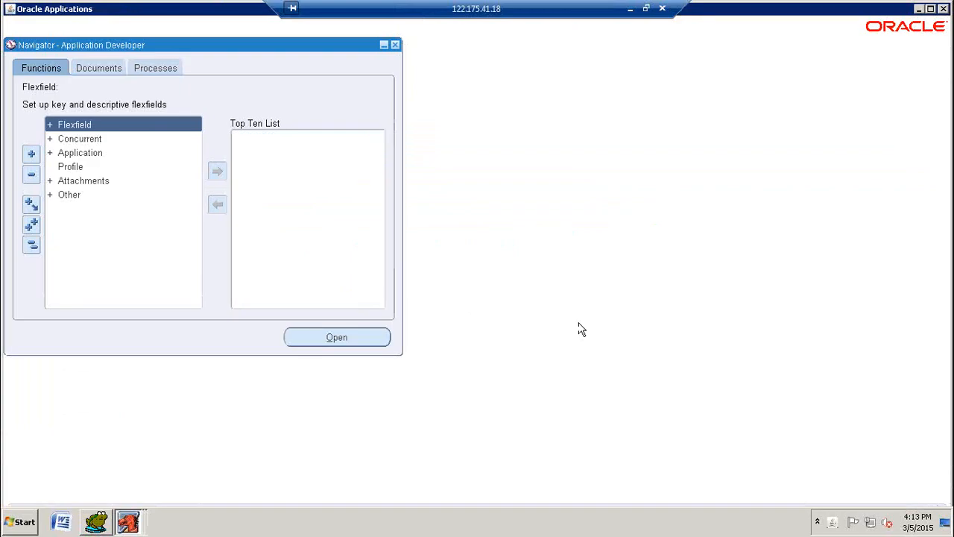
Step: Switch the active responsibility to JPP9 GL Responsibility
left_click(527, 61)
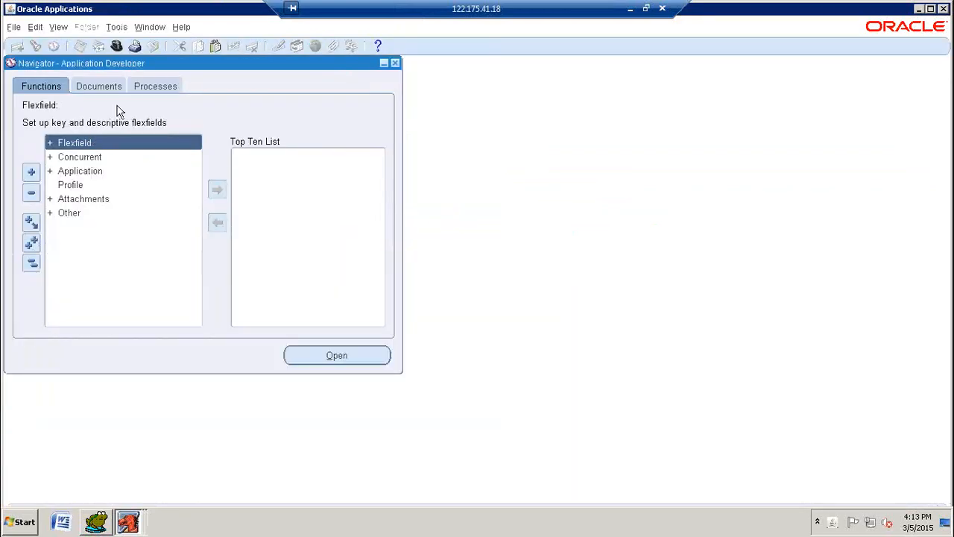
left_click(116, 46)
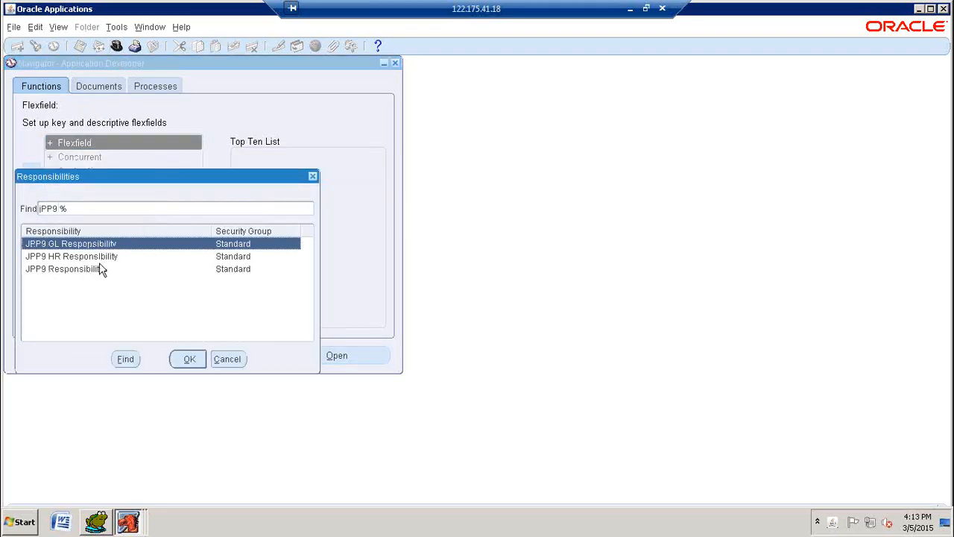
left_click(193, 359)
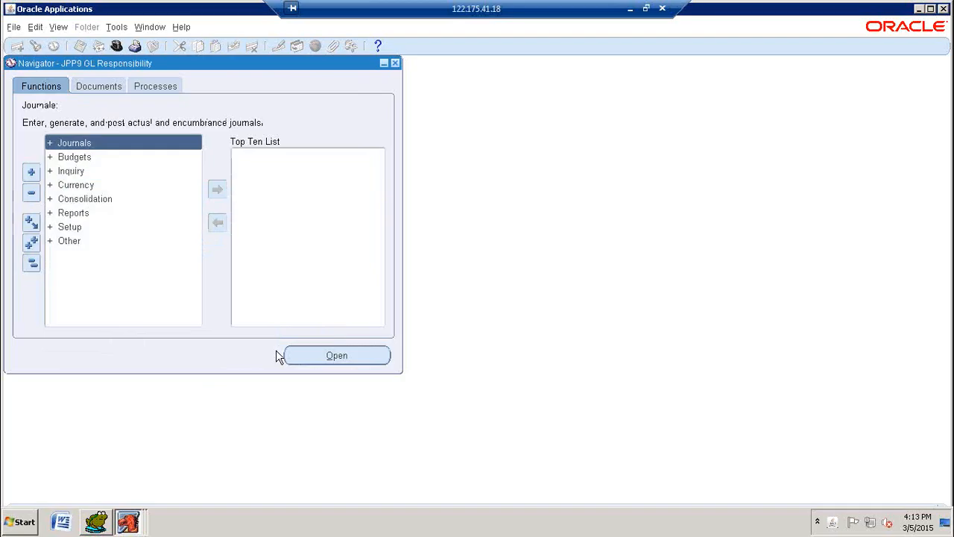
Step: Open the Accounting Setups function under Setup, Financials, Accounting Setup Manager in the navigator
key("Down")
key("Down")
key("Down")
key("Down")
key("Down")
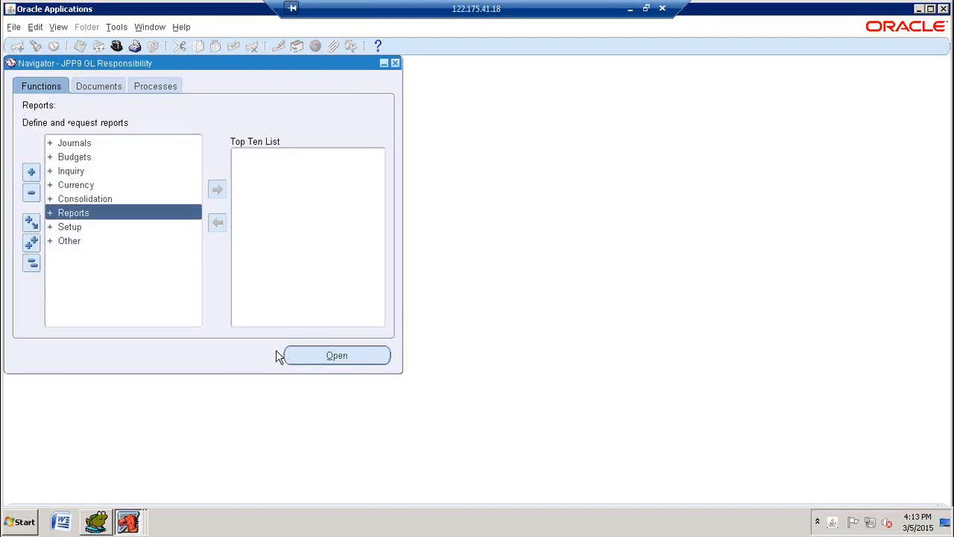
key("Down")
key("Return")
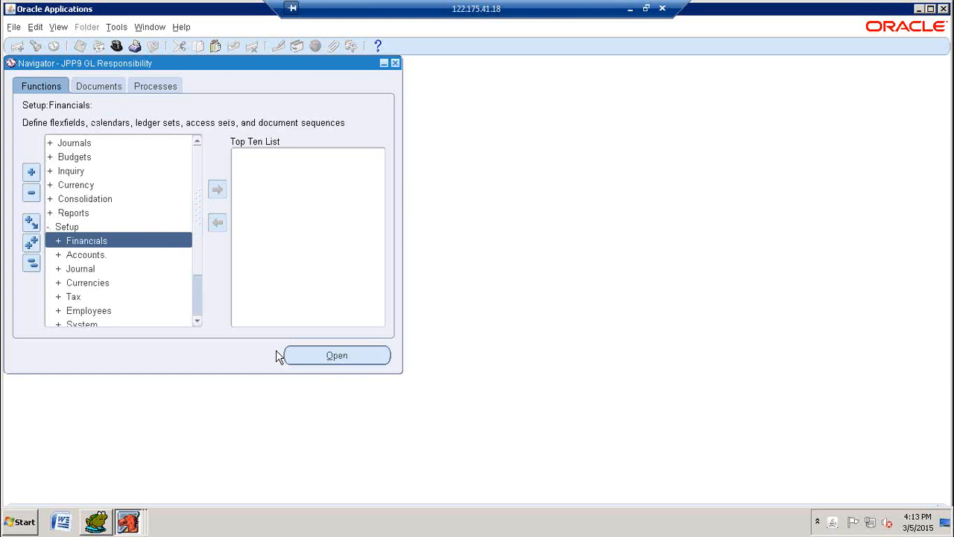
key("Return")
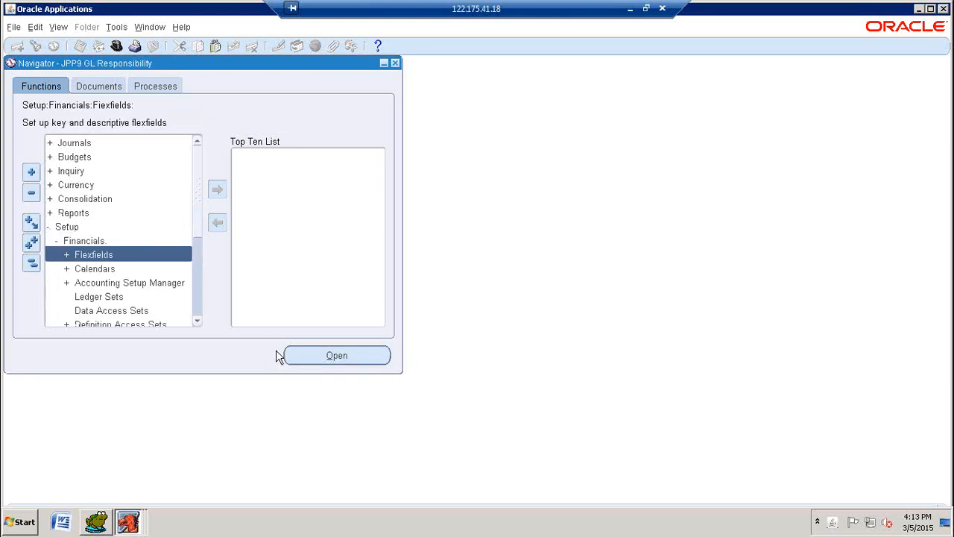
key("Down")
key("Down")
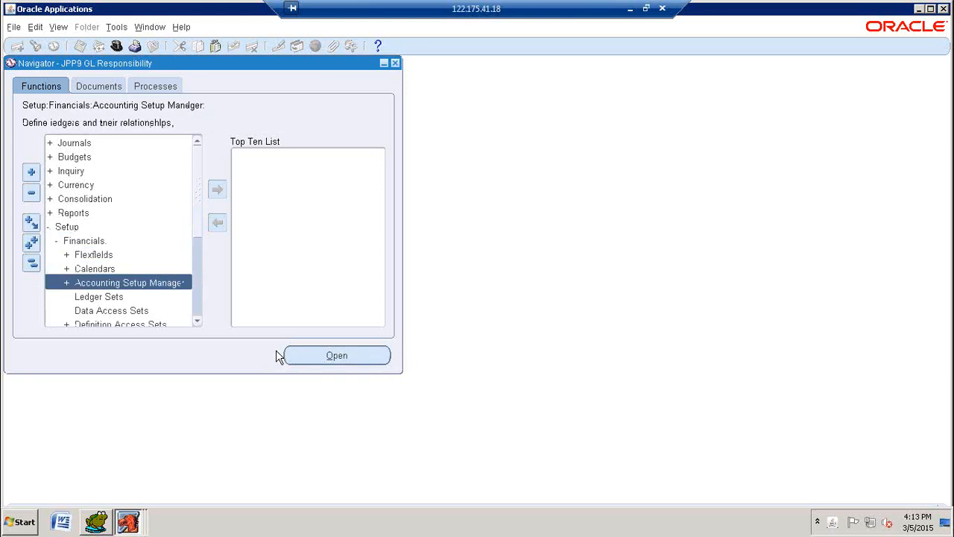
key("Return")
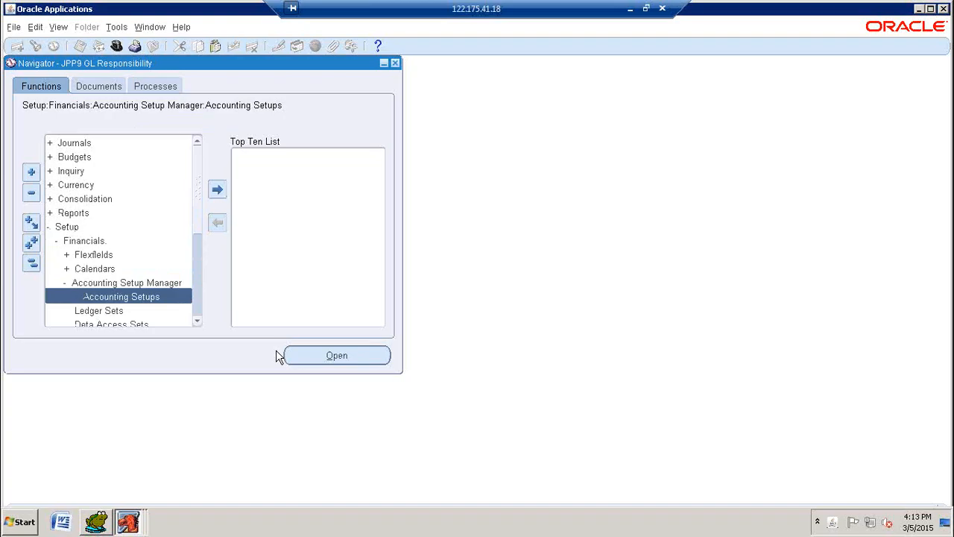
key("Return")
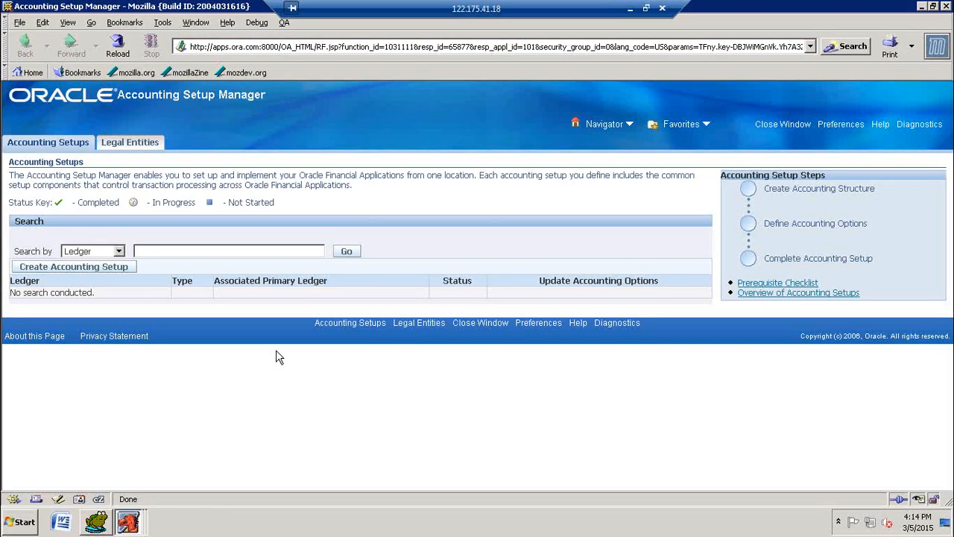
Step: Begin a new accounting setup and start creating a legal entity in it with the territory India
left_click(103, 268)
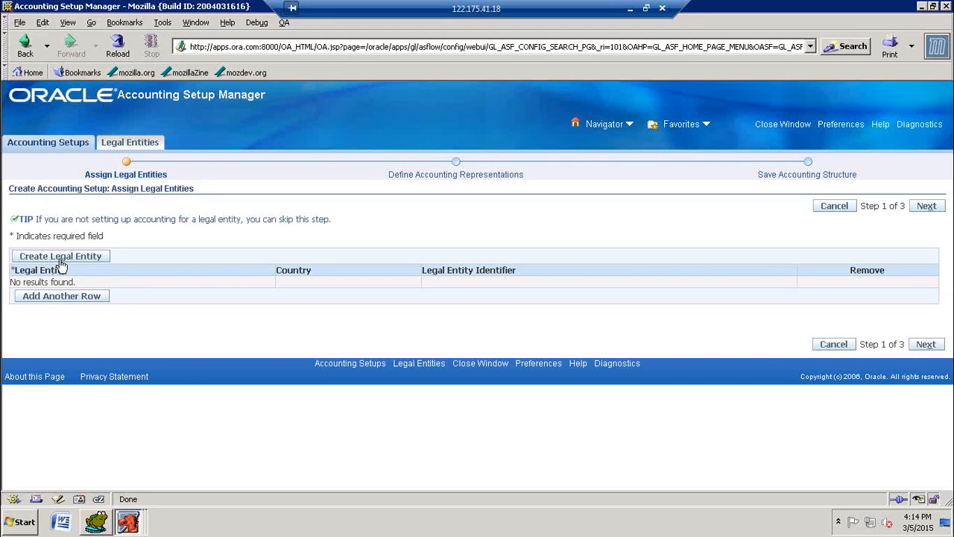
left_click(60, 262)
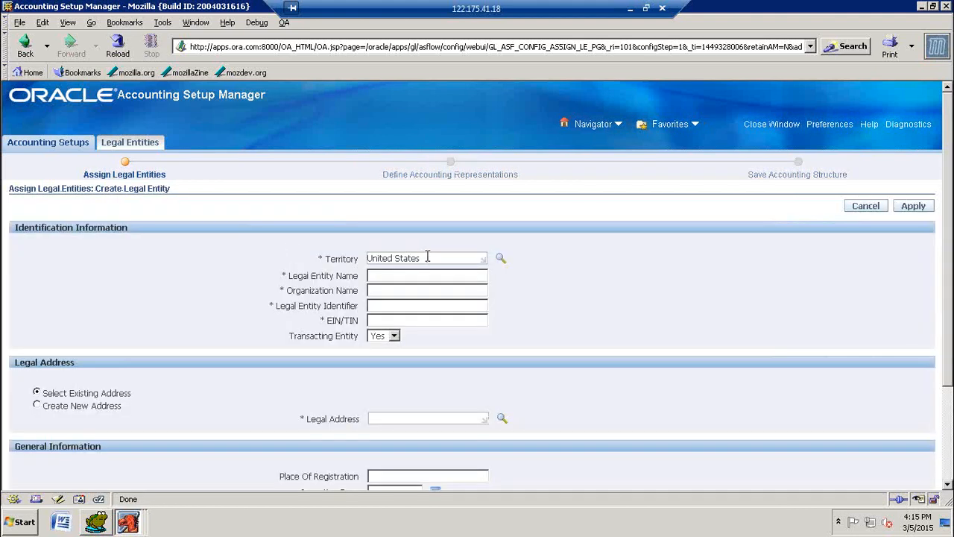
left_click_drag(432, 258, 340, 258)
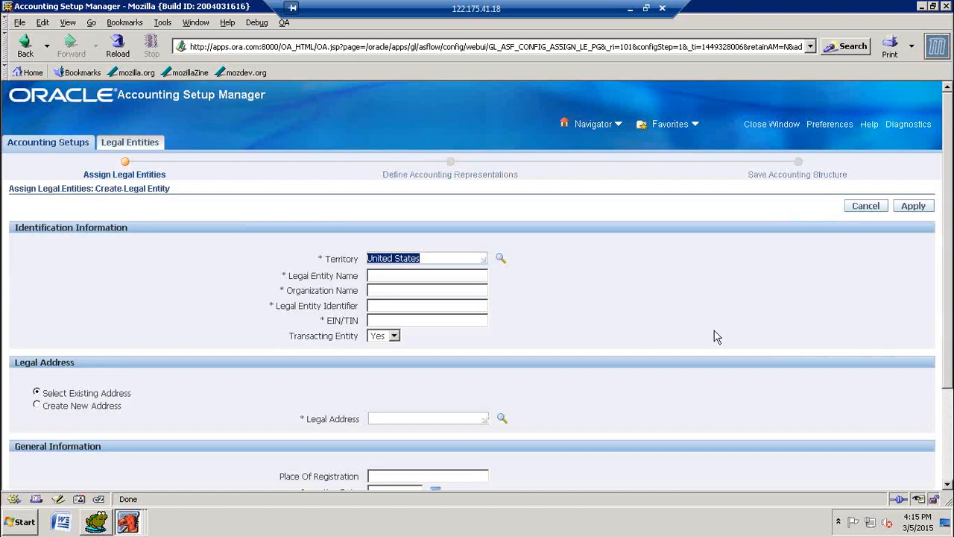
type("india")
key("Tab")
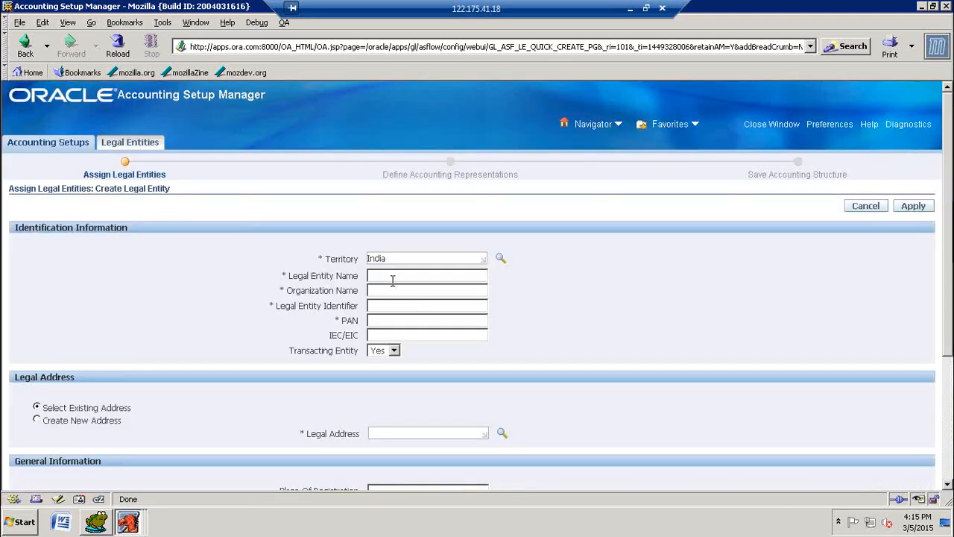
Step: Enter JPP9 Motors Legal Entity as the legal entity name and JPP9 Organization as the organization name
left_click(396, 277)
type("JPP")
type("B Motors")
type(" Lega")
type("l")
type(" Ent")
type("ity")
type("JPP")
type("9 Org")
type("anization")
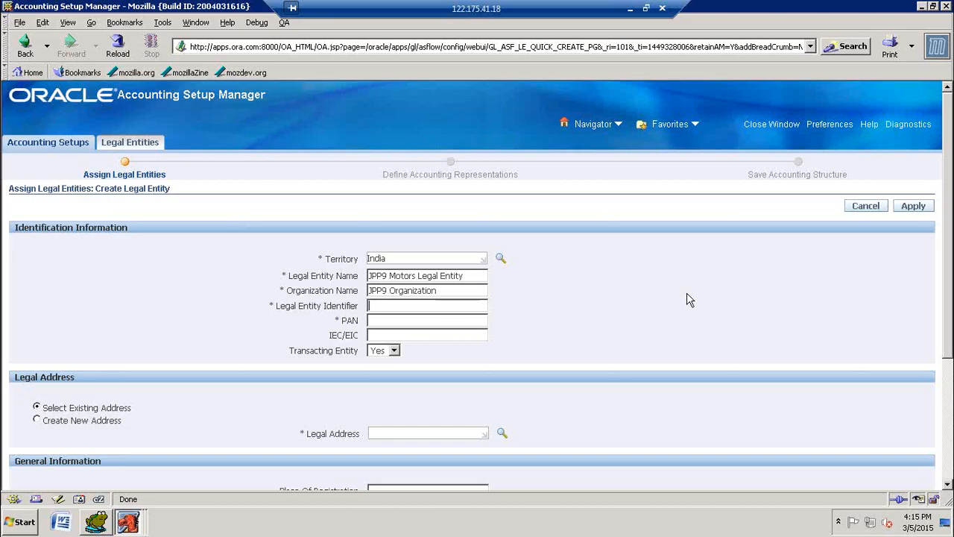
Step: Reuse the legal entity name JPP9 Motors Legal Entity as the legal entity identifier and fill in the PAN
key("shift+Tab")
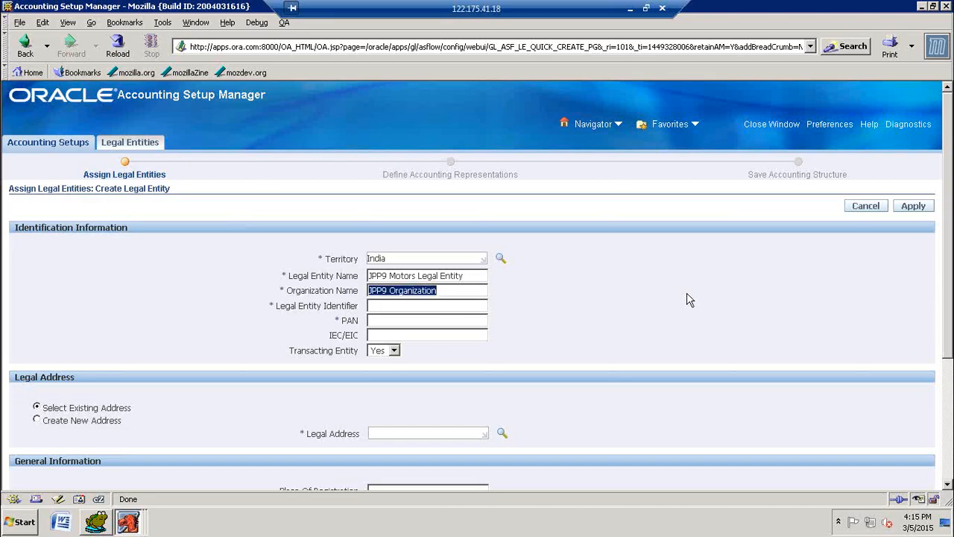
key("shift+Tab")
key("ctrl+c")
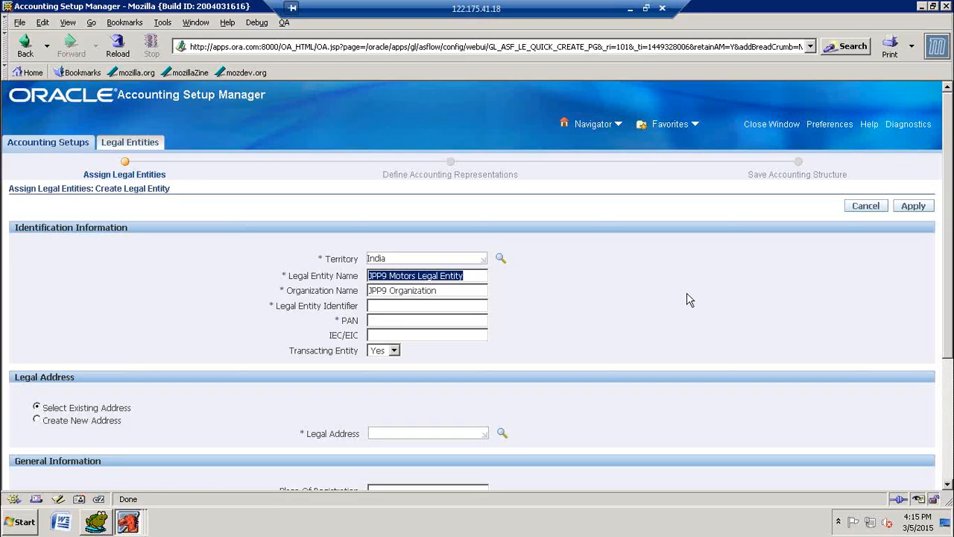
key("Tab")
key("Tab")
key("ctrl+v")
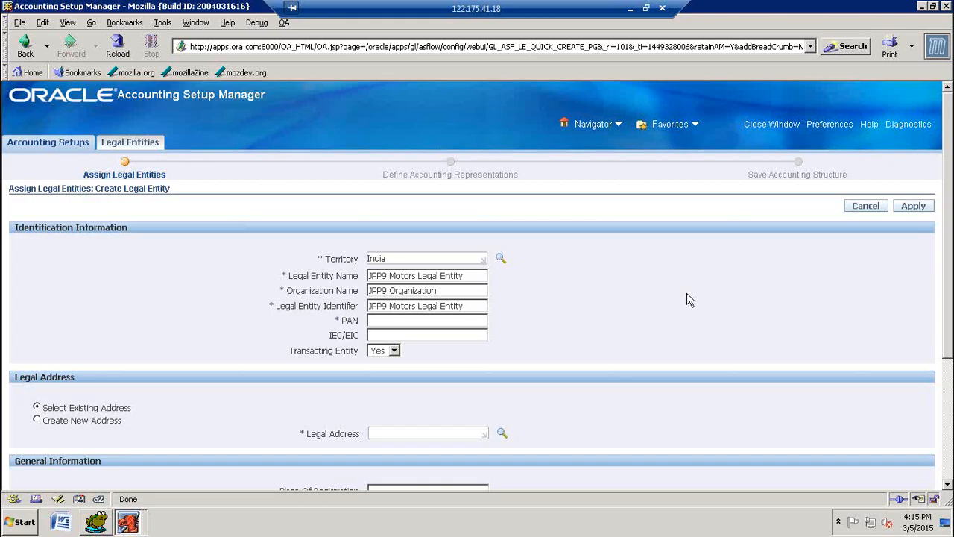
type("JPP9MOTORS")
Step: Choose to create a new legal address and name its location JPP9 Motors Legal Entity Location
scroll(664, 309, "down", 3)
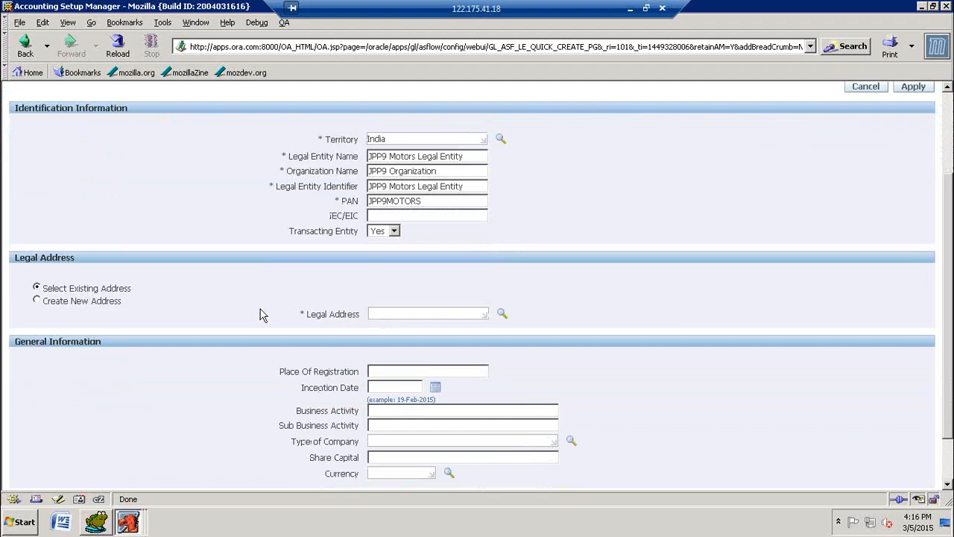
left_click(38, 300)
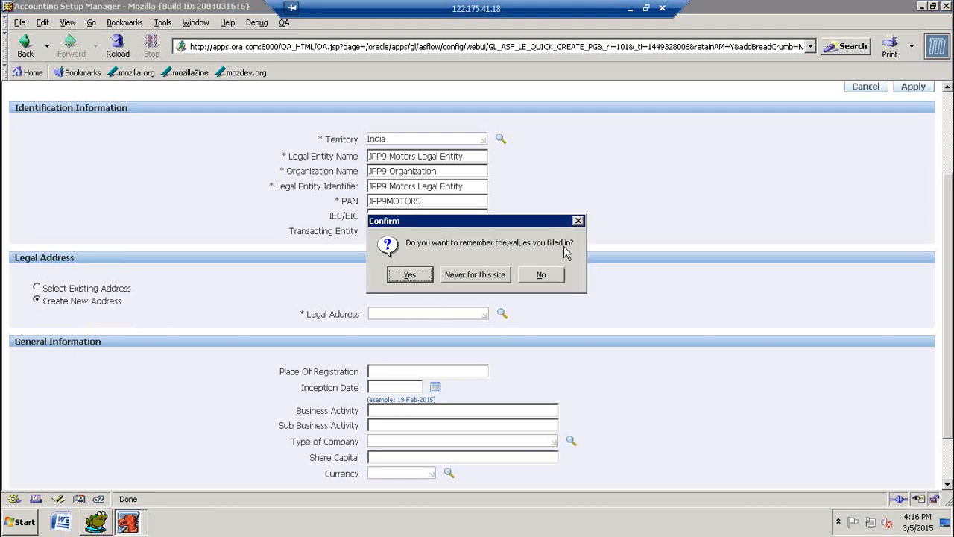
left_click(411, 275)
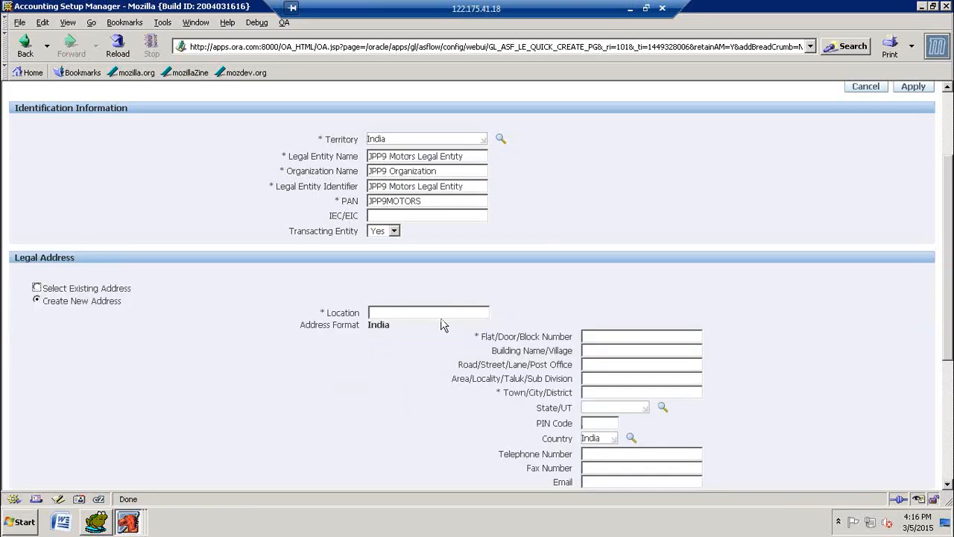
scroll(857, 296, "down", 2)
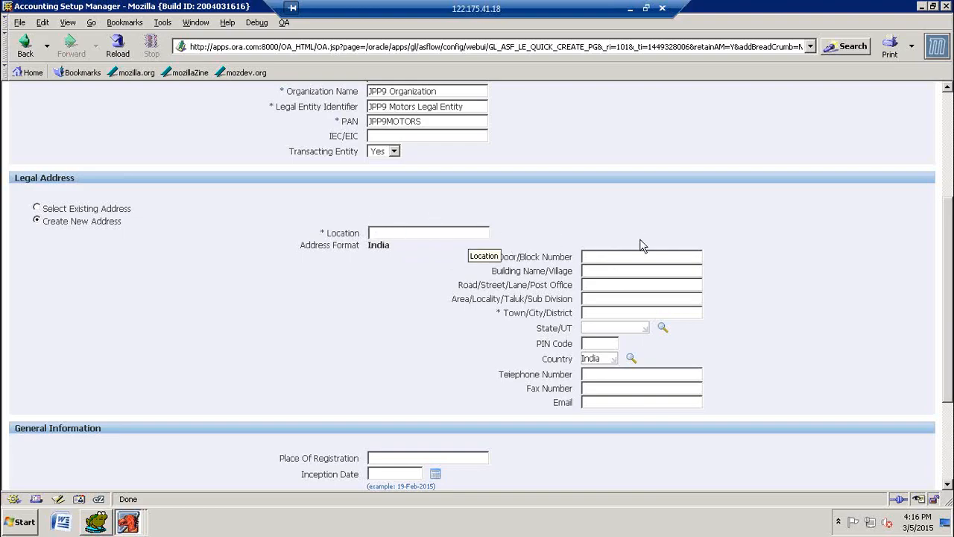
key("ctrl+v")
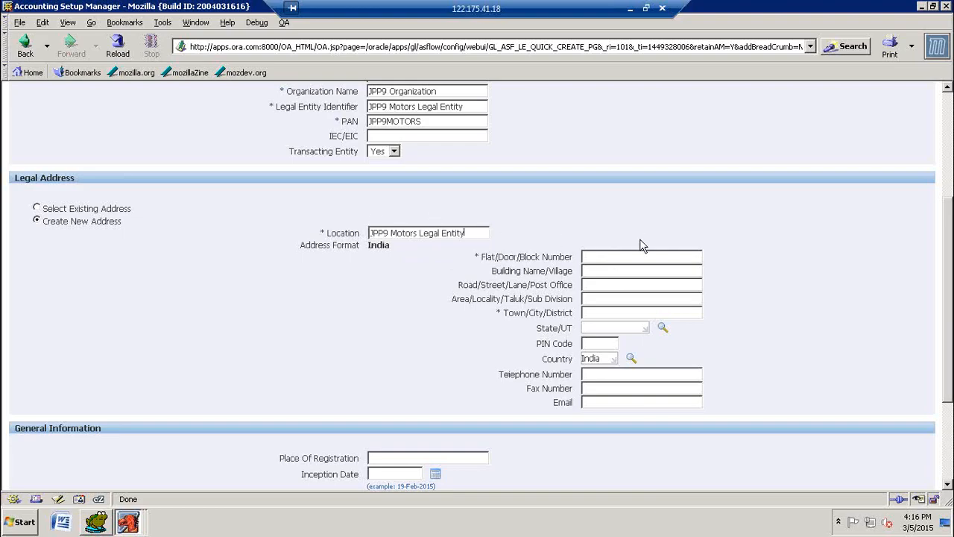
type("Location")
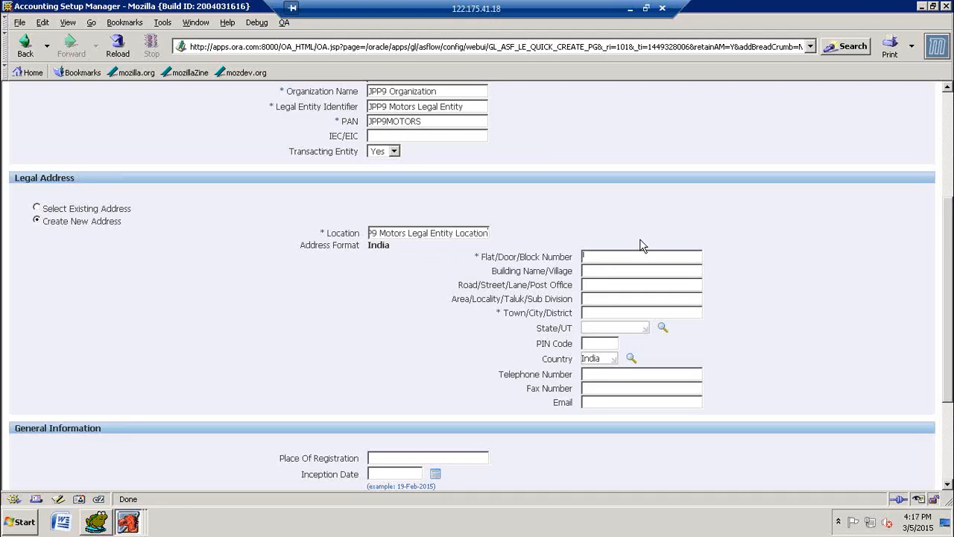
Step: Fill in the required flat/door/block number of the new legal address
type("JPP9/Motors")
type("/")
key("BackSpace")
key("Home")
type("1/")
Step: Set the town of the new legal address to Hyderabad and its state to Andhra Pradesh, letting the browser remember the values
left_click(604, 273)
left_click(595, 286)
left_click(593, 312)
type("Hyderab")
type("ad")
type("and")
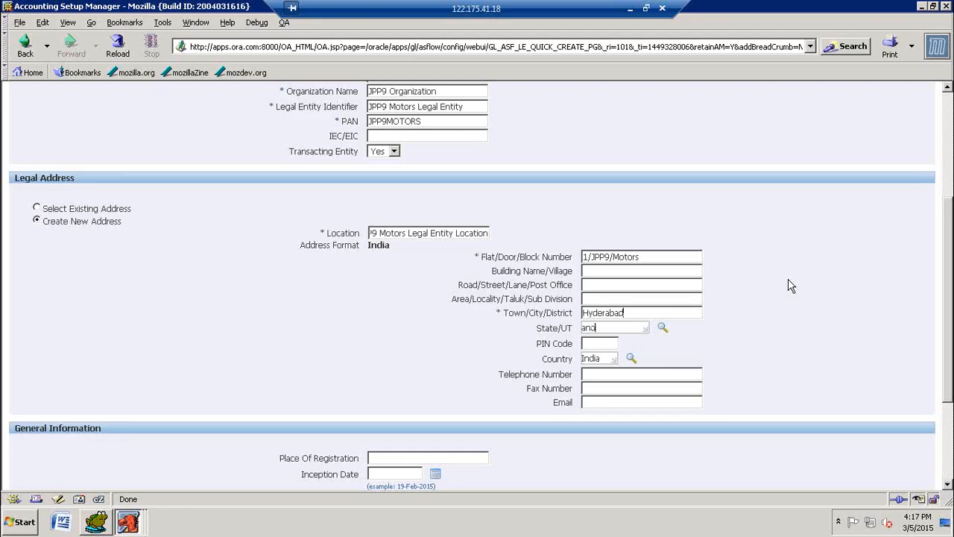
key("Tab")
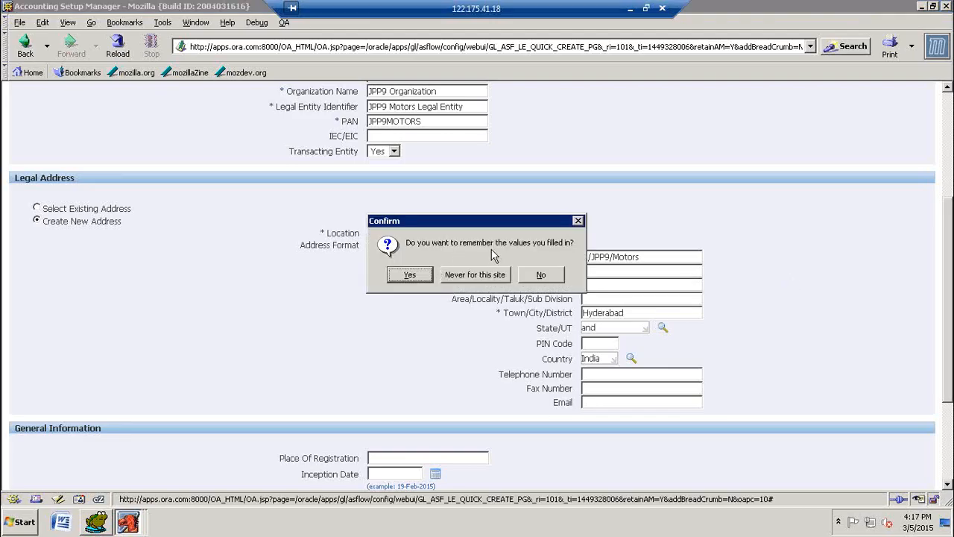
left_click(422, 276)
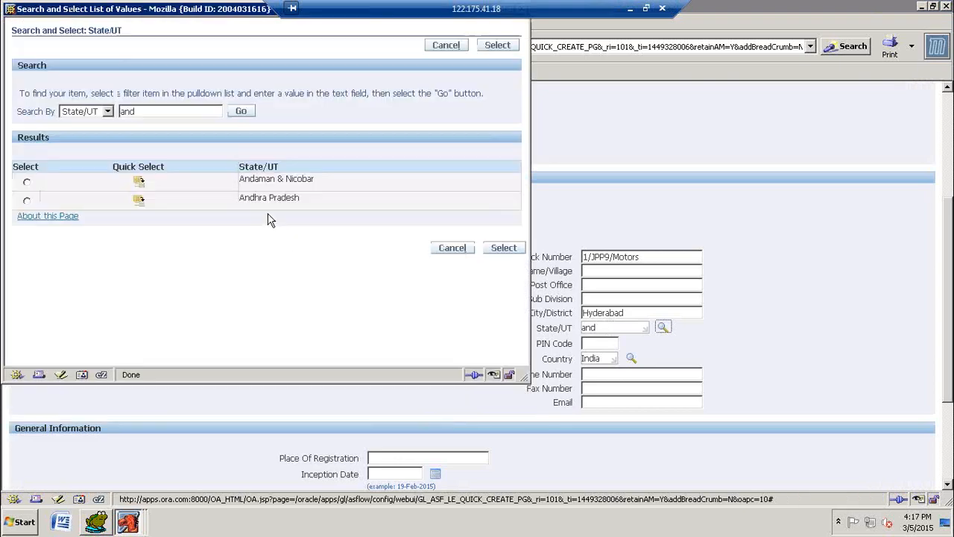
left_click(139, 200)
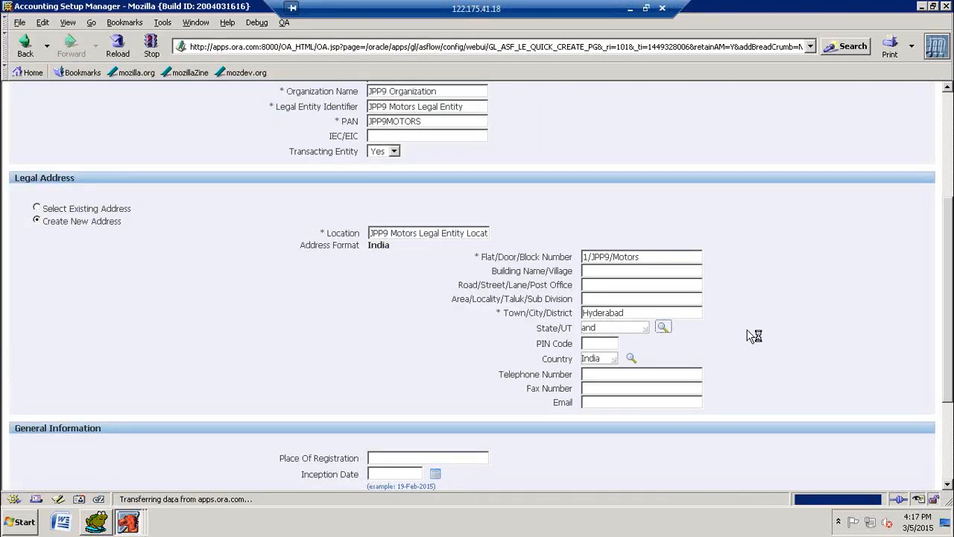
Step: Apply the completed JPP9 Motors legal entity and let the browser remember the values filled in
scroll(763, 319, "down", 4)
scroll(785, 347, "down", 5)
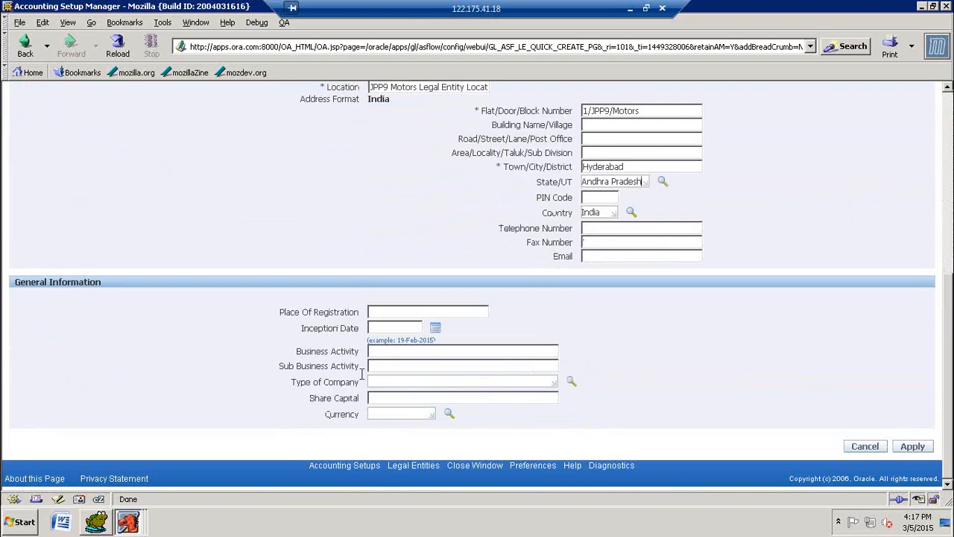
scroll(682, 354, "up", 5)
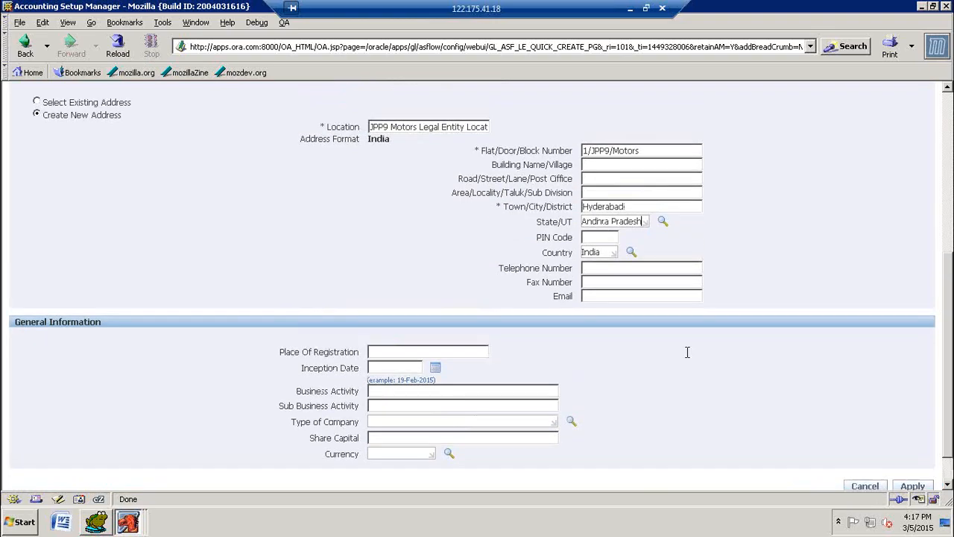
scroll(377, 209, "up", 3)
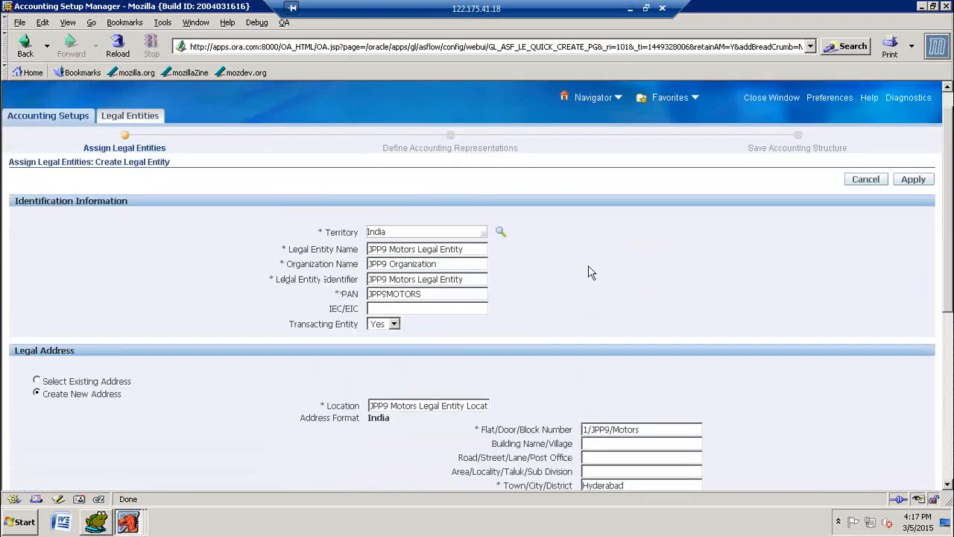
left_click(923, 185)
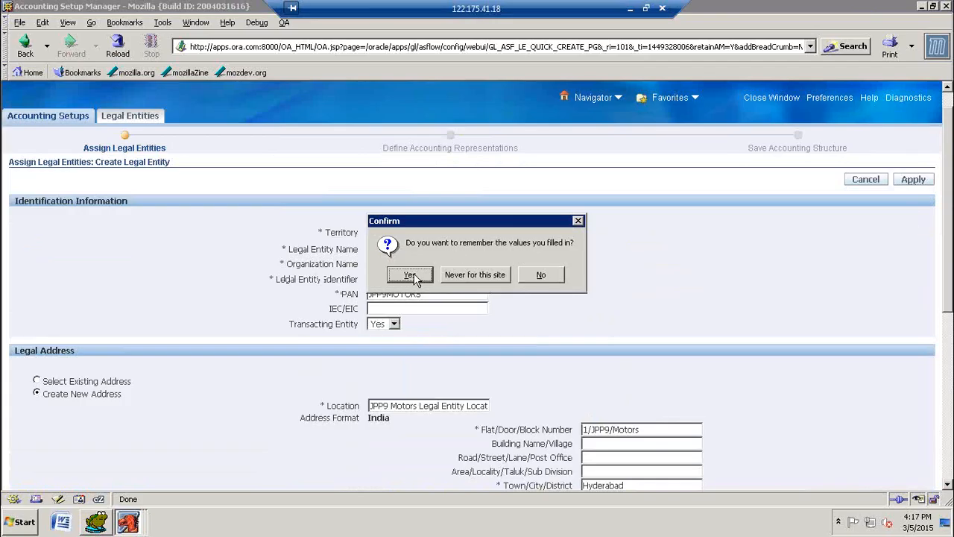
left_click(427, 275)
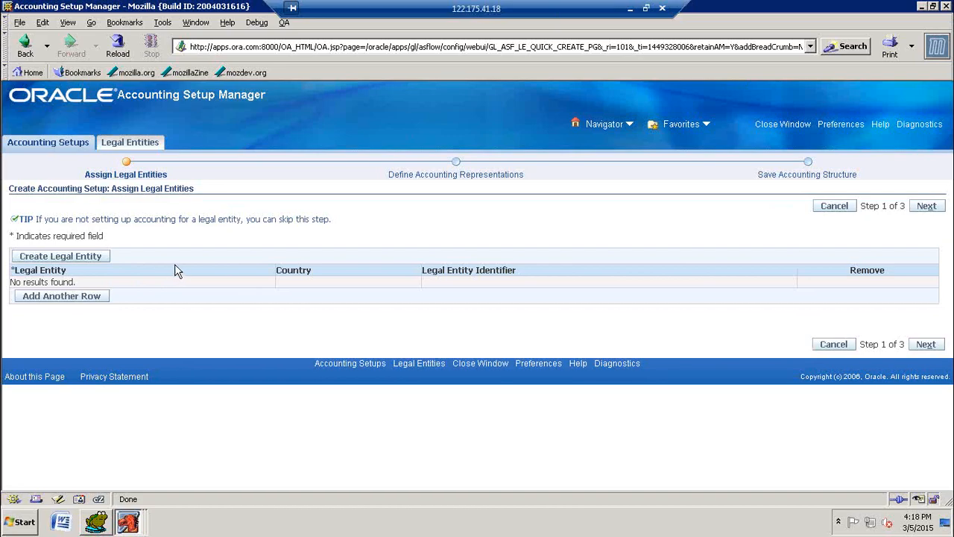
Step: Start creating another legal entity and set its territory to India
left_click(45, 256)
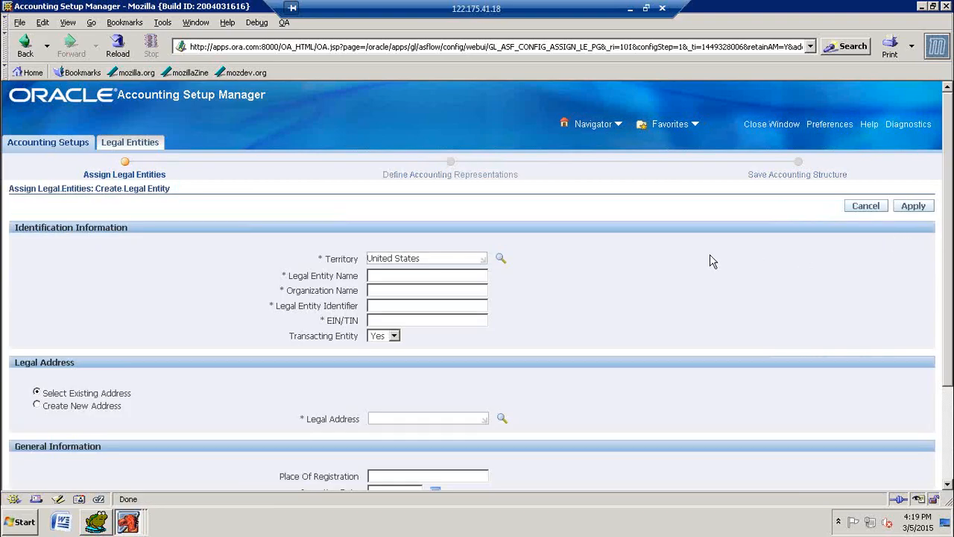
triple_click(431, 258)
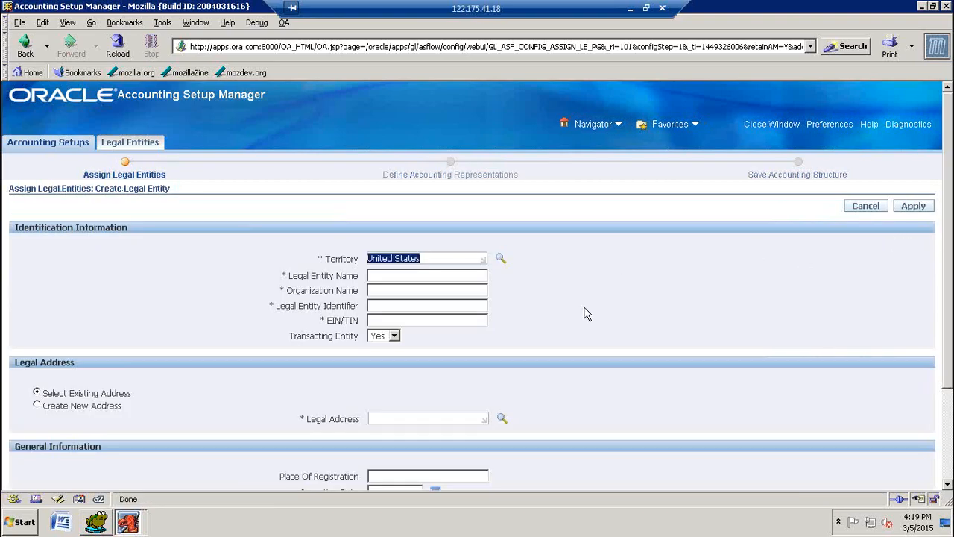
key("BackSpace")
type("india")
key("Tab")
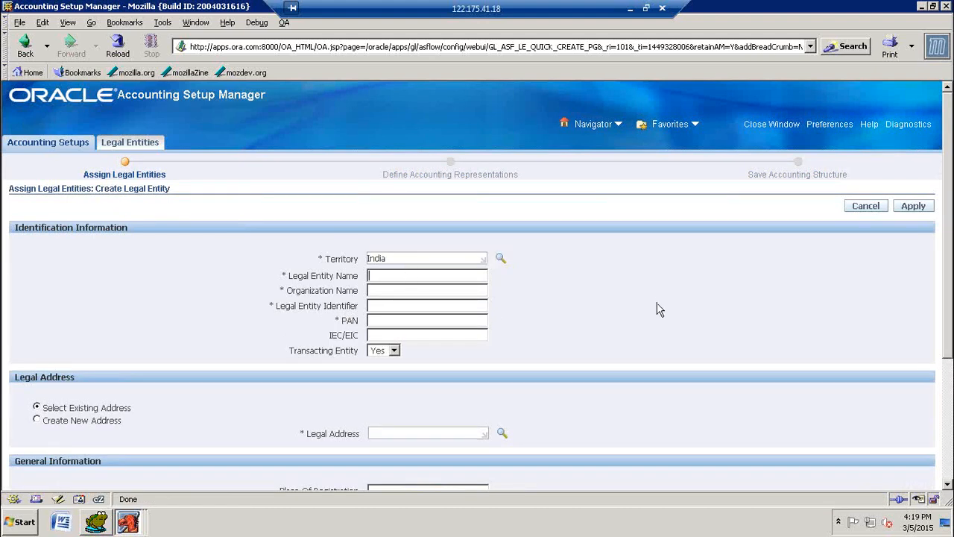
Step: Reuse the copied legal entity name, changing it to JPP9 Software Legal Entity, and copy the new name
type("JPP9 Motors Legal Entity")
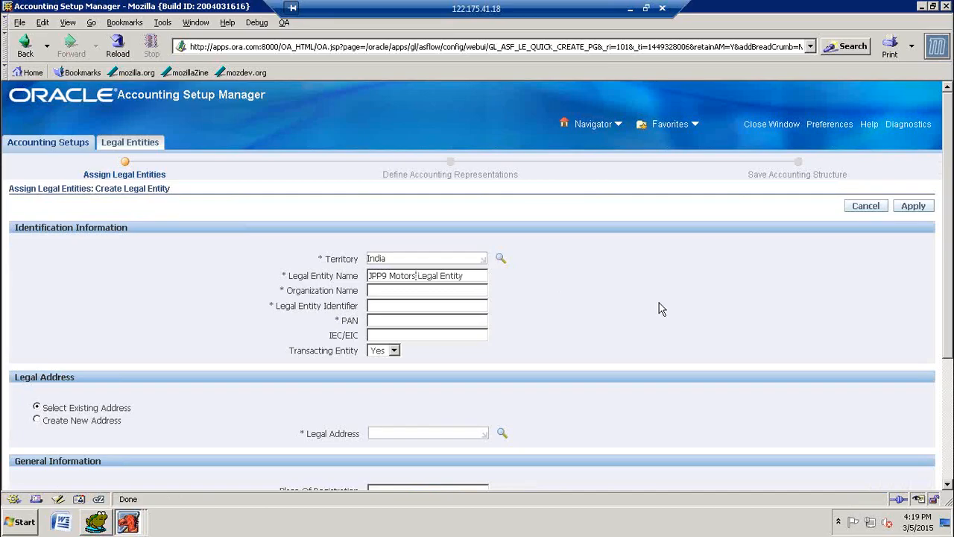
key("BackSpace")
key("BackSpace")
key("BackSpace")
key("BackSpace")
key("BackSpace")
key("BackSpace")
type("Software")
key("ctrl+a")
key("ctrl+c")
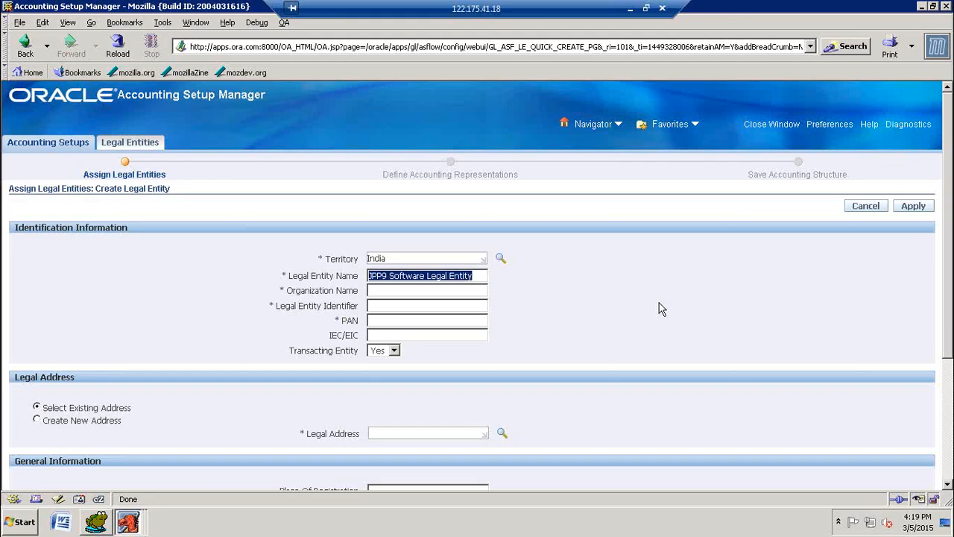
Step: Enter JPP9 Organization as the organization name and JPP9 Software Legal Entity as the legal entity identifier
left_click(441, 292)
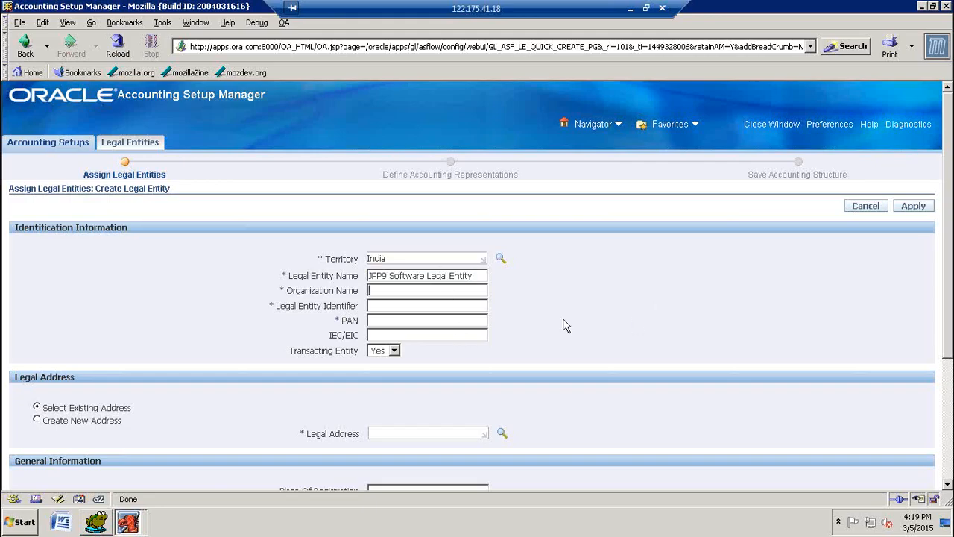
type("JPP9 Organ")
type("ization")
left_click(448, 307)
key("ctrl+v")
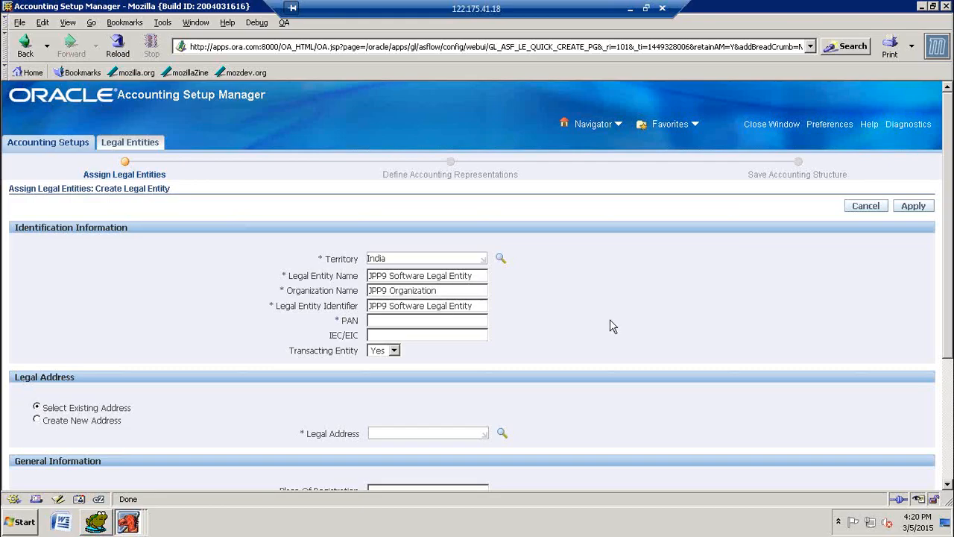
Step: Fill in the required PAN of the JPP9 Software legal entity
left_click(460, 321)
type("JPP9SOFTWARE")
Step: Choose to create a new legal address and name its location JPP9 Software Legal Entity Location
scroll(652, 300, "down", 3)
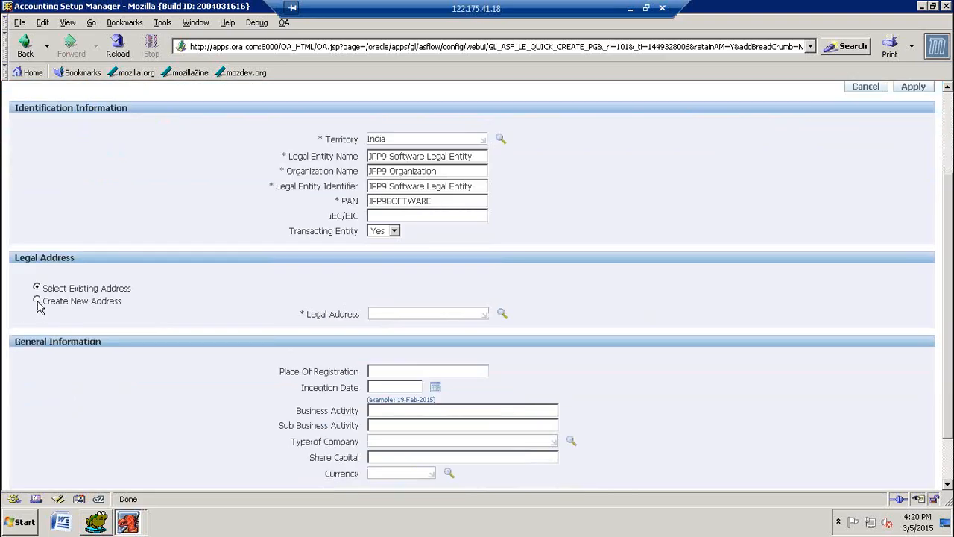
left_click(37, 301)
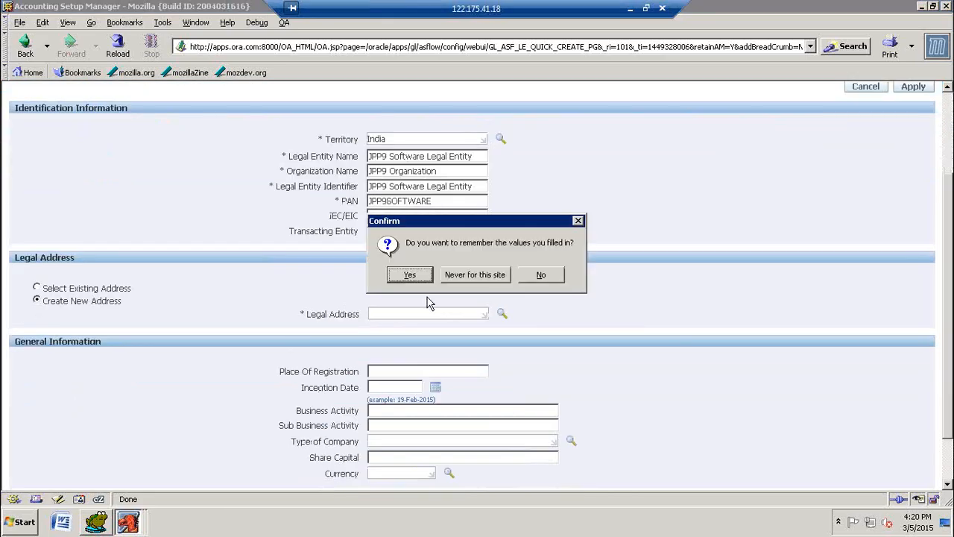
left_click(409, 275)
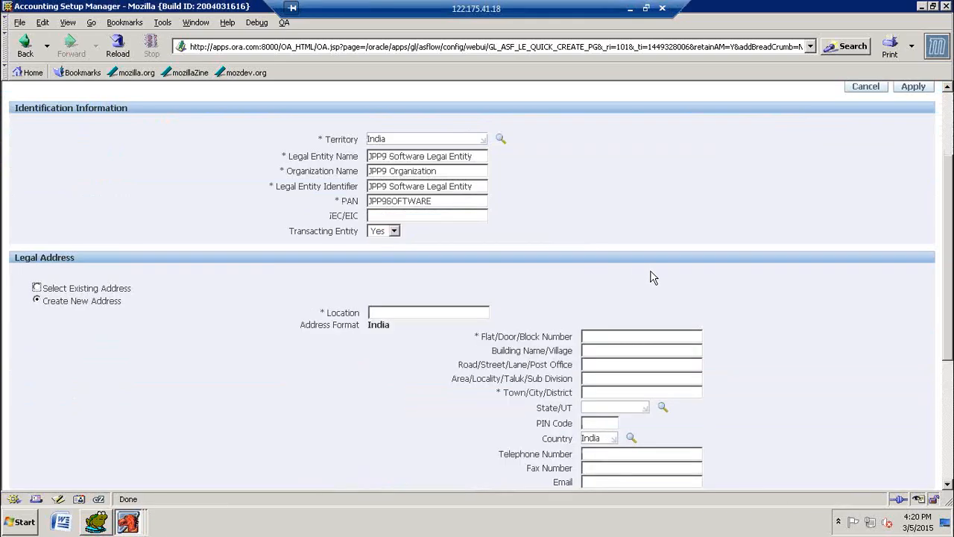
scroll(457, 283, "down", 2)
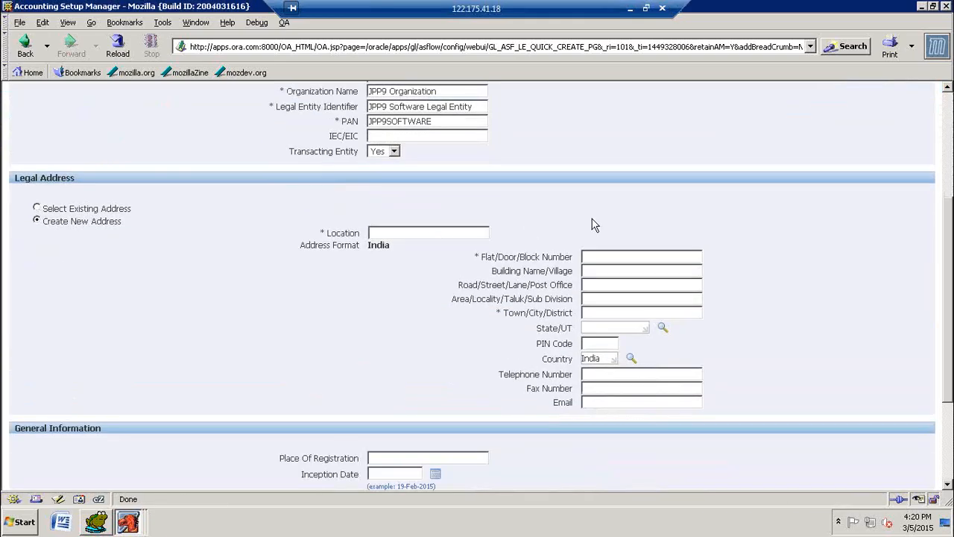
key("ctrl+v")
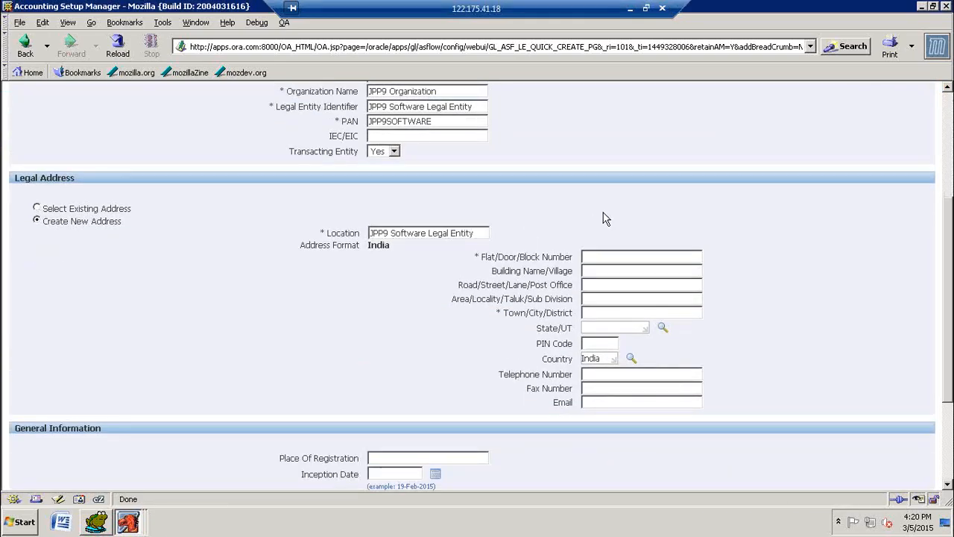
type("Location")
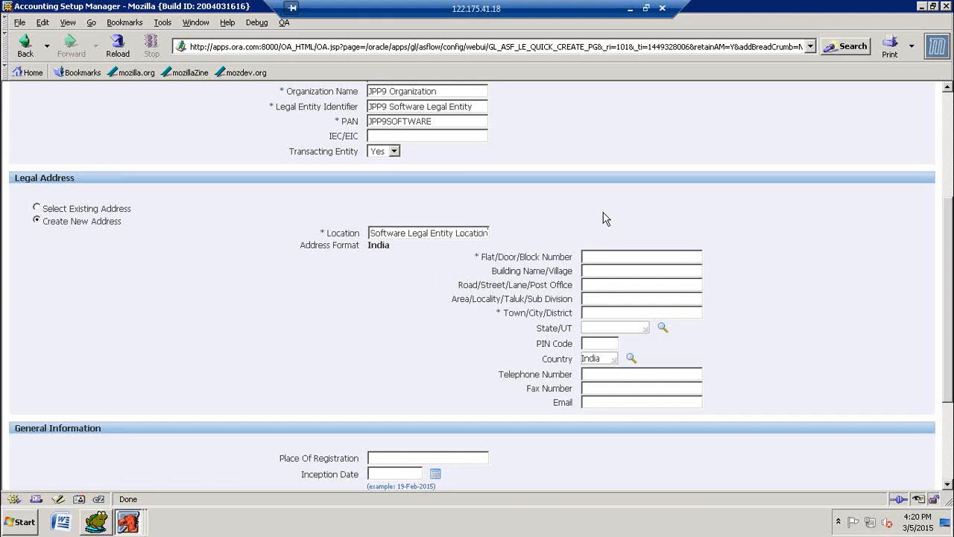
type("1")
Step: Fill in the flat/door/block number of the JPP9 Software legal address
key("BackSpace")
type("2/")
type("JPP9")
type("/SOFT")
type("WARE")
type("Hyderabad")
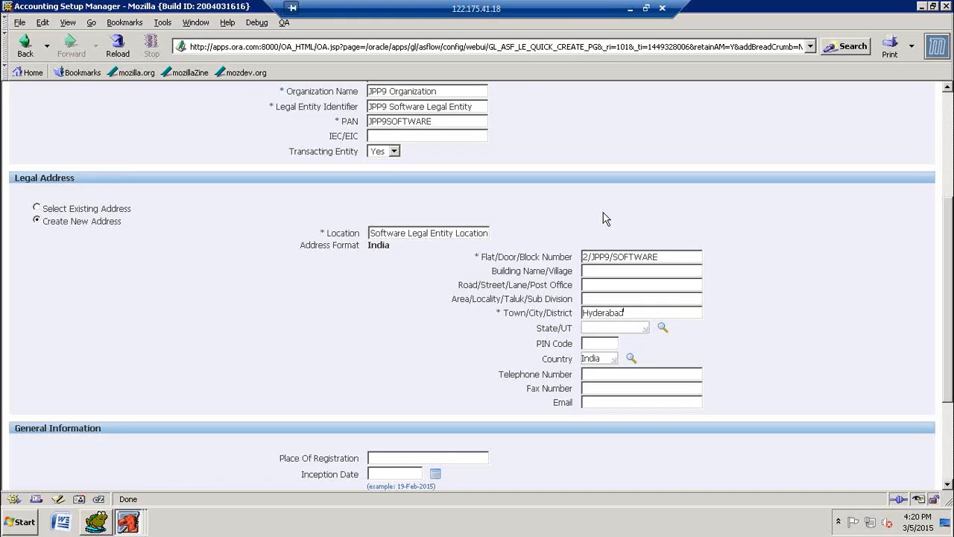
type("andh")
Step: Set the JPP9 Software address's town to Hyderabad and state to Andhra Pradesh, letting the browser remember the values
key("Tab")
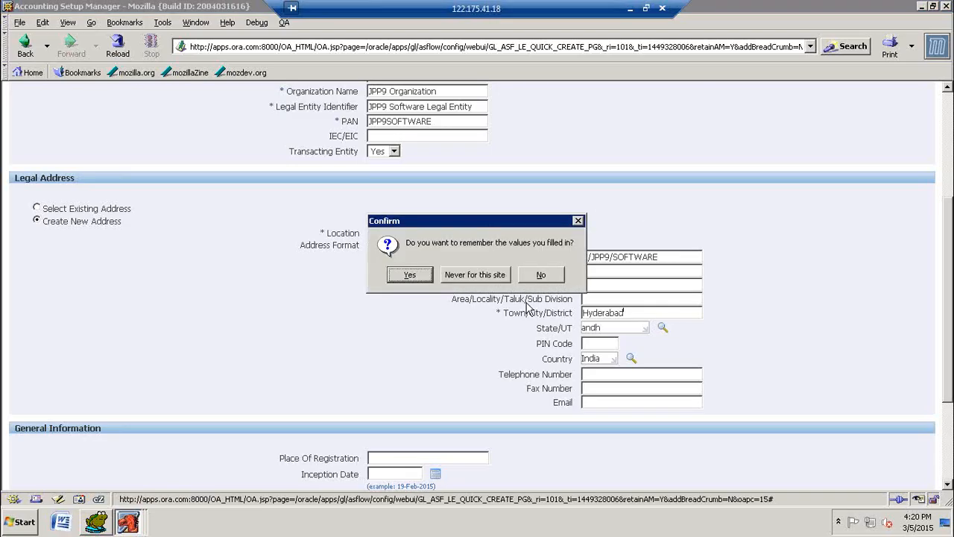
left_click(409, 275)
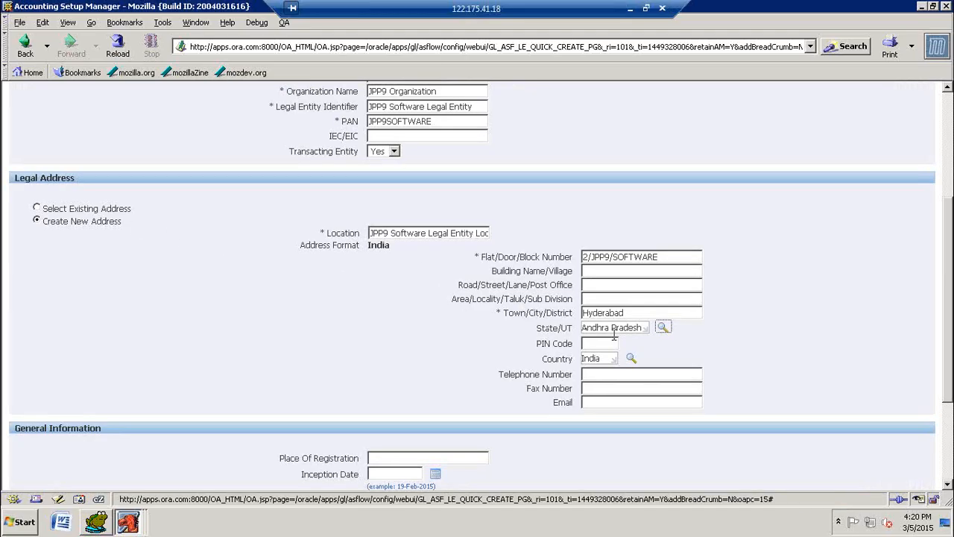
Step: Apply the completed JPP9 Software legal entity
scroll(473, 335, "down", 3)
scroll(865, 290, "up", 8)
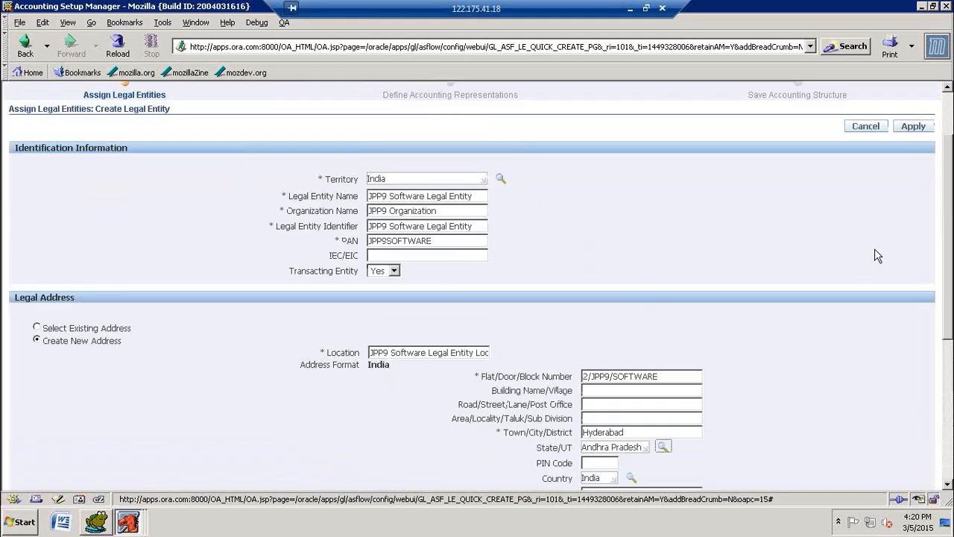
left_click(915, 207)
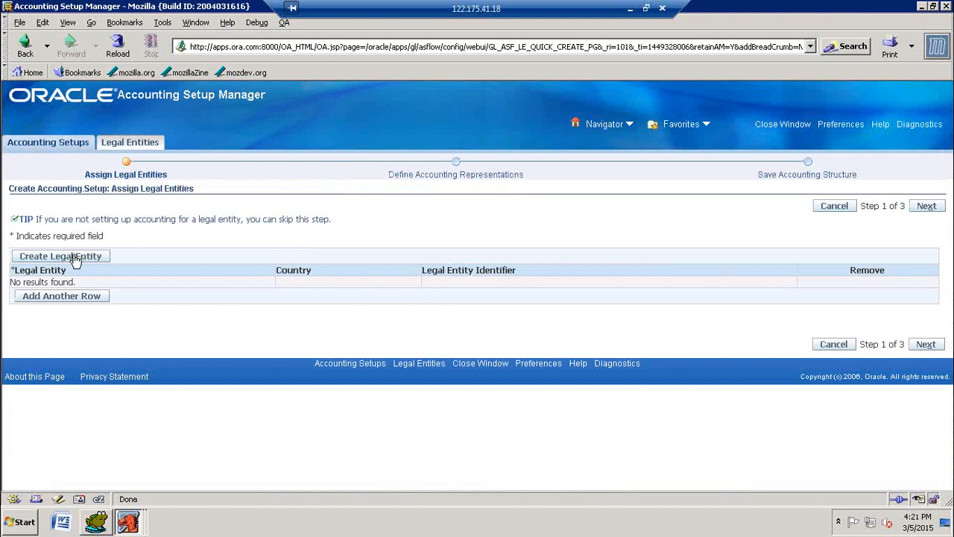
Step: Start creating a third legal entity and set its territory to India
left_click(60, 256)
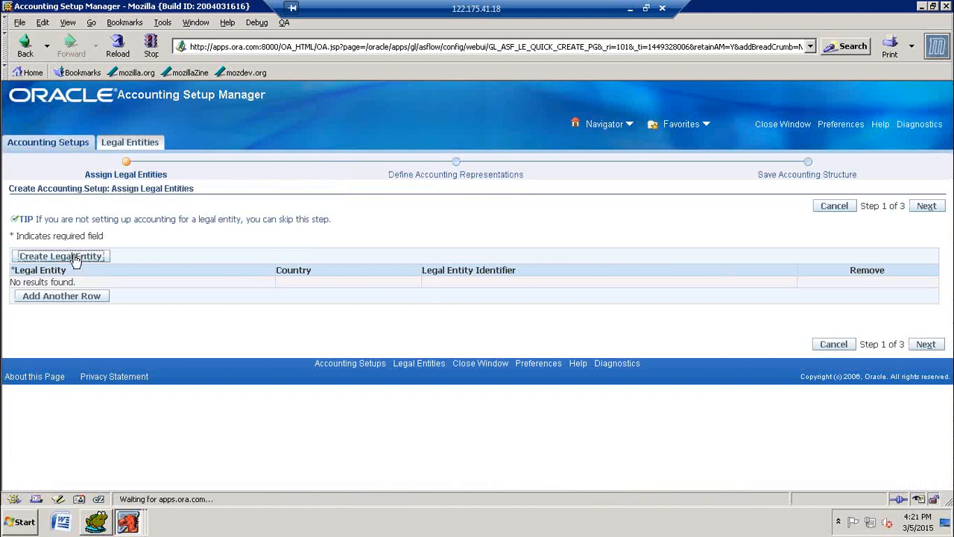
left_click(328, 258)
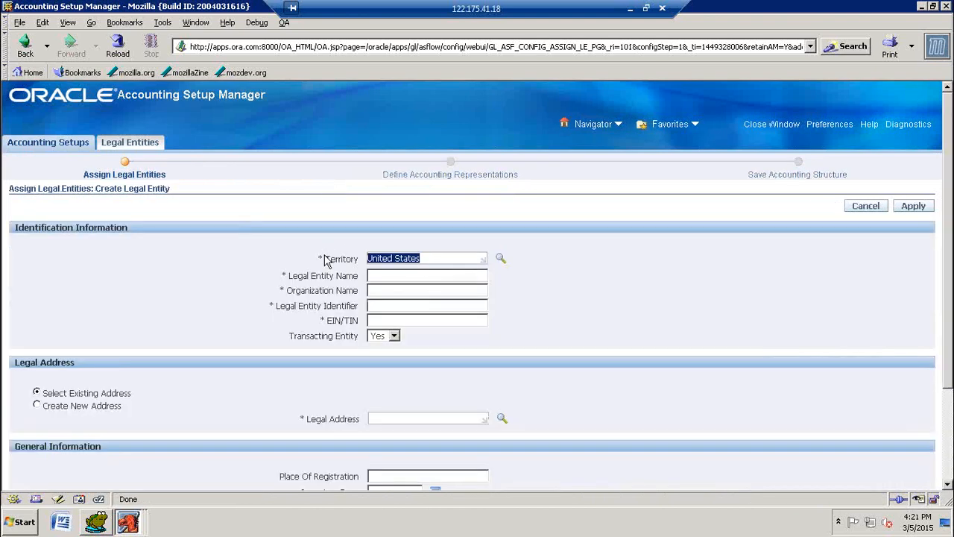
type("ind")
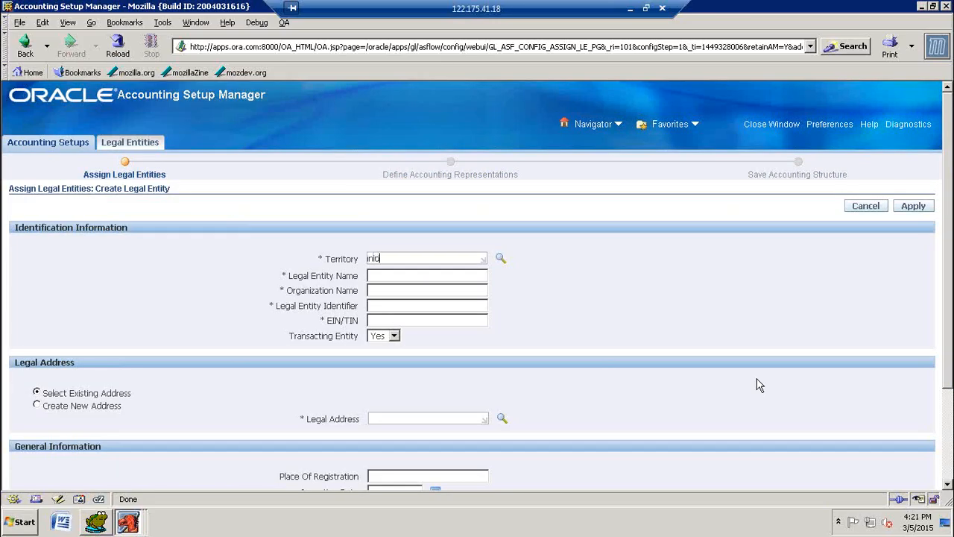
key("Tab")
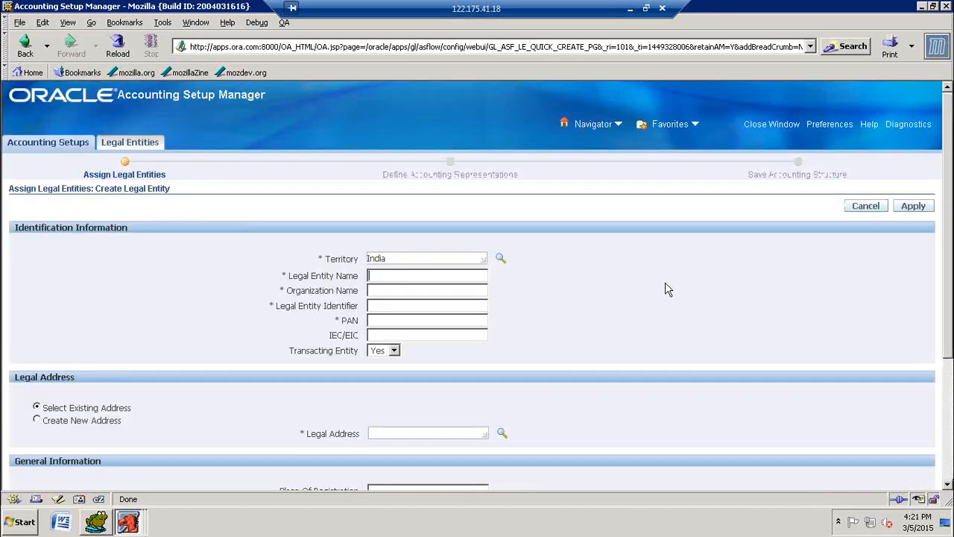
Step: Reuse the copied legal entity name, changing it to JPP9 Finance Legal Entity
type("JPP9 Software Legal Entity")
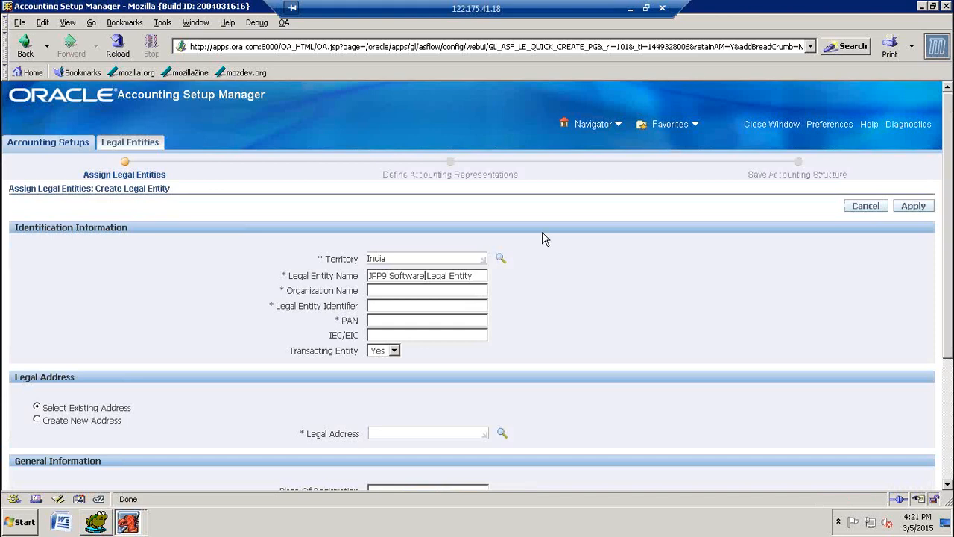
key("BackSpace")
key("BackSpace")
key("BackSpace")
key("BackSpace")
key("BackSpace")
key("BackSpace")
key("BackSpace")
key("BackSpace")
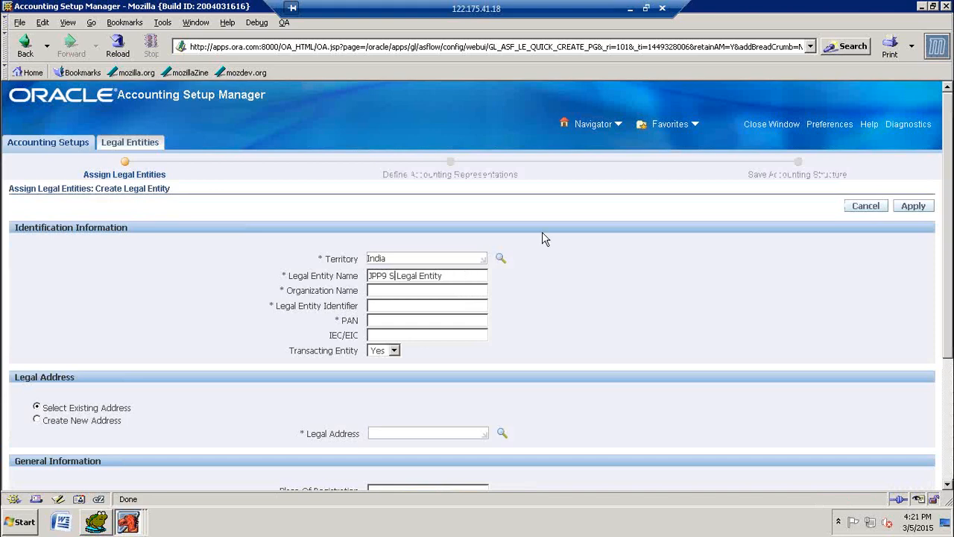
type("Finance")
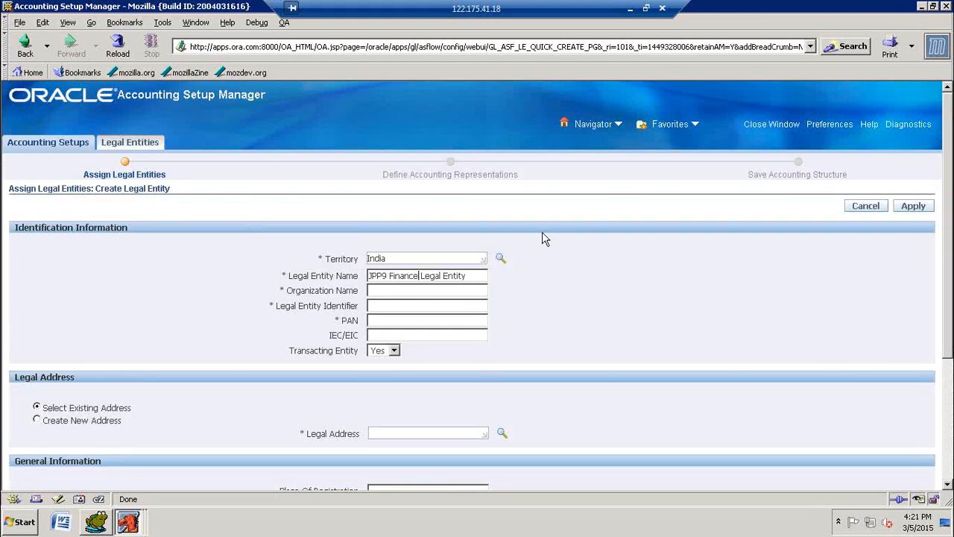
Step: Set the organization name of the JPP9 Finance legal entity to JPP9 Organization
key("Tab")
type("JPP9 Organization")
type("JPP9 Software Legal Entity")
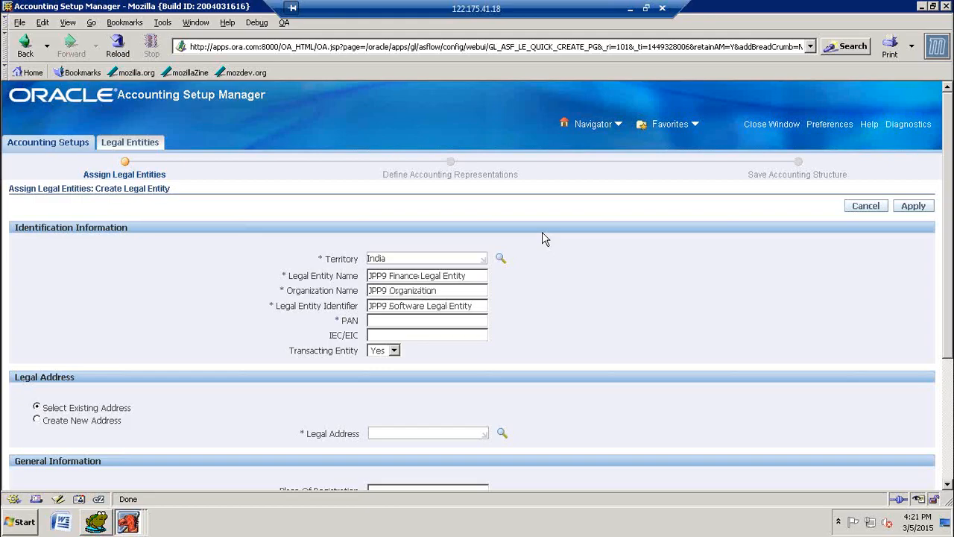
key("BackSpace")
key("BackSpace")
key("BackSpace")
key("BackSpace")
key("BackSpace")
key("BackSpace")
key("BackSpace")
key("BackSpace")
key("BackSpace")
key("BackSpace")
key("BackSpace")
key("BackSpace")
key("BackSpace")
key("BackSpace")
key("BackSpace")
key("BackSpace")
key("BackSpace")
key("BackSpace")
key("BackSpace")
key("BackSpace")
key("BackSpace")
key("BackSpace")
key("BackSpace")
key("BackSpace")
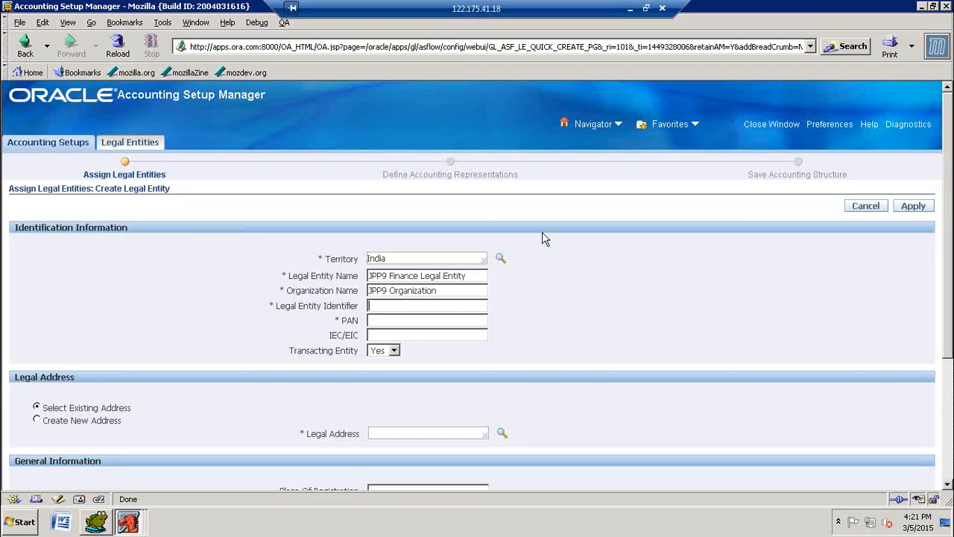
Step: Copy the legal entity name JPP9 Finance Legal Entity into the identifier and fill in the PAN
left_click_drag(485, 276, 369, 276)
key("ctrl+c")
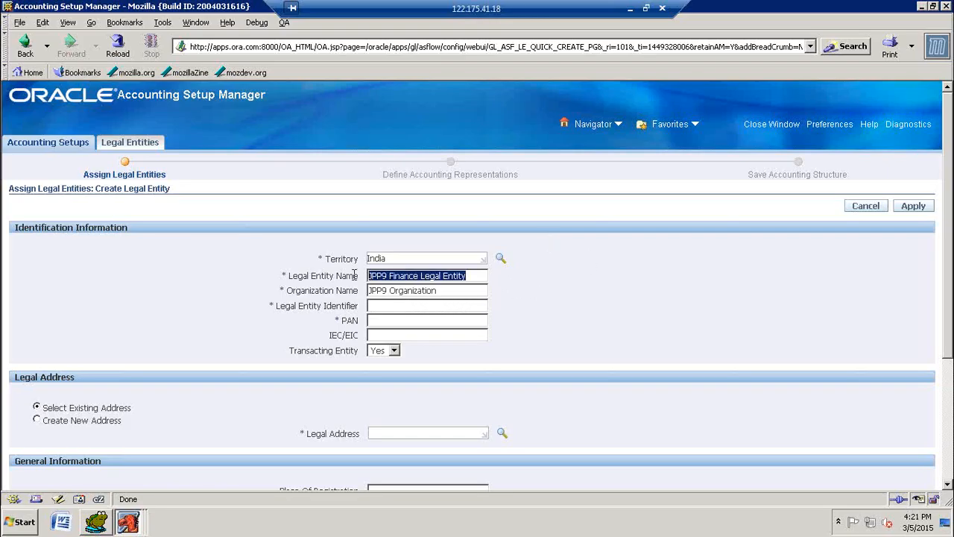
left_click(469, 306)
key("ctrl+v")
left_click(431, 321)
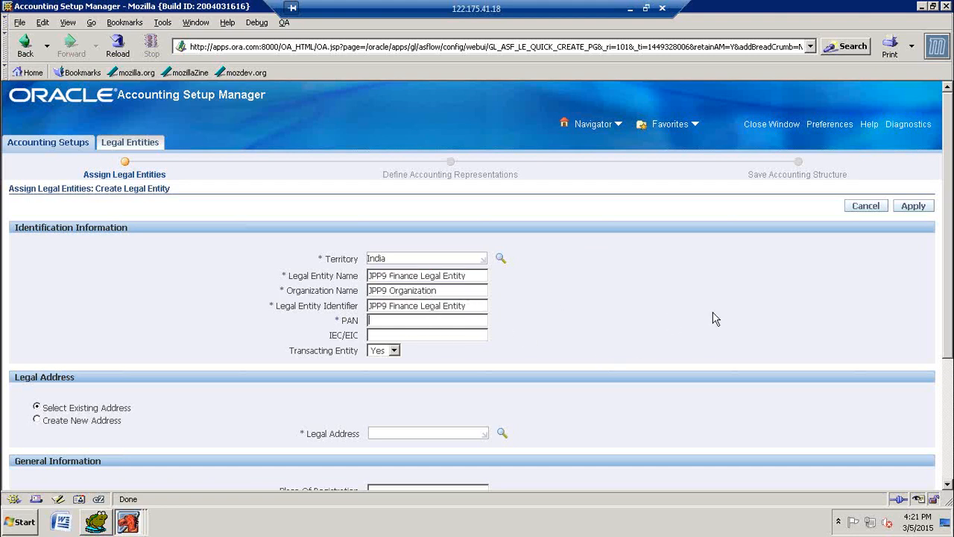
type("JPP9FINANCE")
Step: Choose to create a new legal address and name its location JPP9 Finance Legal Entity Location
scroll(273, 354, "down", 5)
left_click(37, 261)
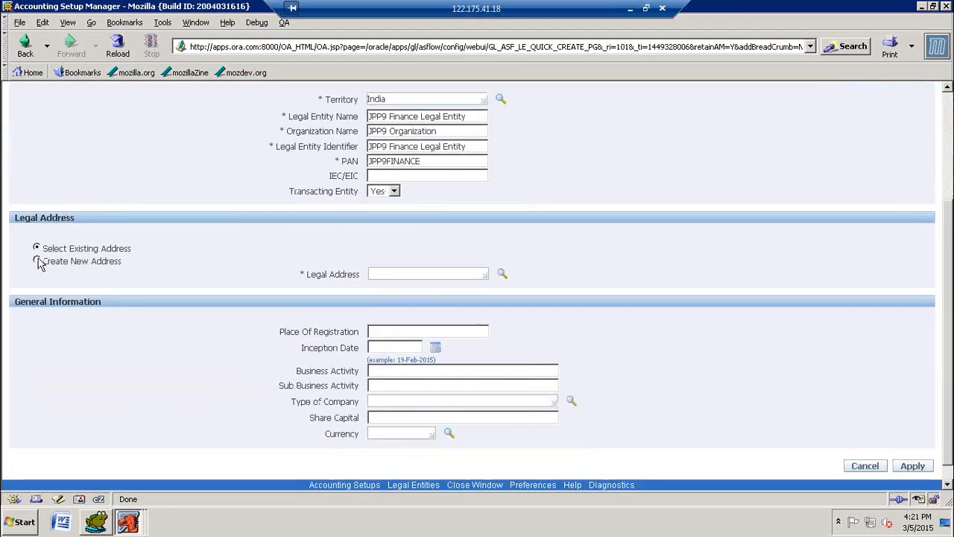
left_click(409, 275)
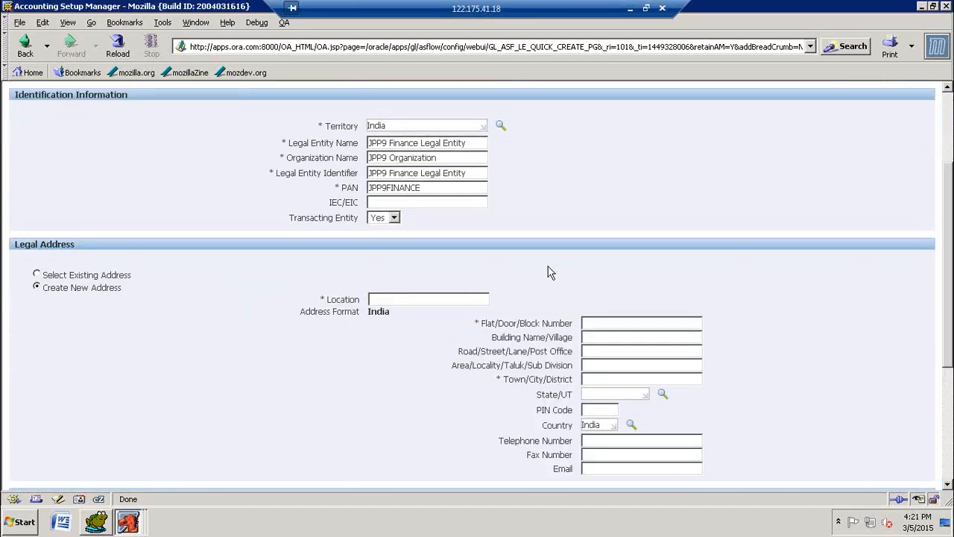
key("ctrl+v")
type("Location")
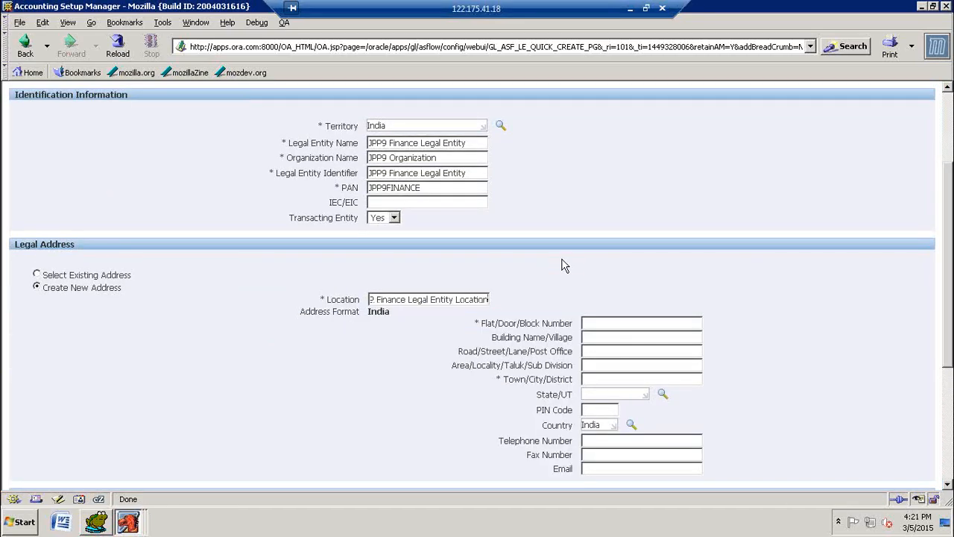
Step: Fill in the flat/door/block number of the JPP9 Finance legal address
left_click(616, 322)
type("3")
key("BackSpace")
type("3/")
type("JPP")
type("9")
type("/")
type("F")
type("l")
type("NANCE")
Step: Set the JPP9 Finance address's town to Hyderabad and state to Andhra Pradesh, letting the browser remember the values
left_click(599, 378)
type("Hyderab")
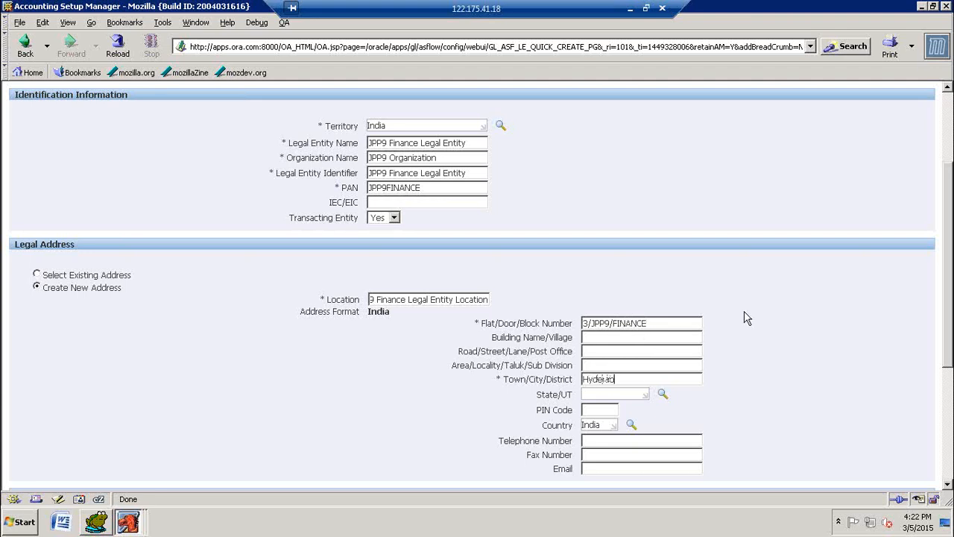
type("adandhr")
key("Tab")
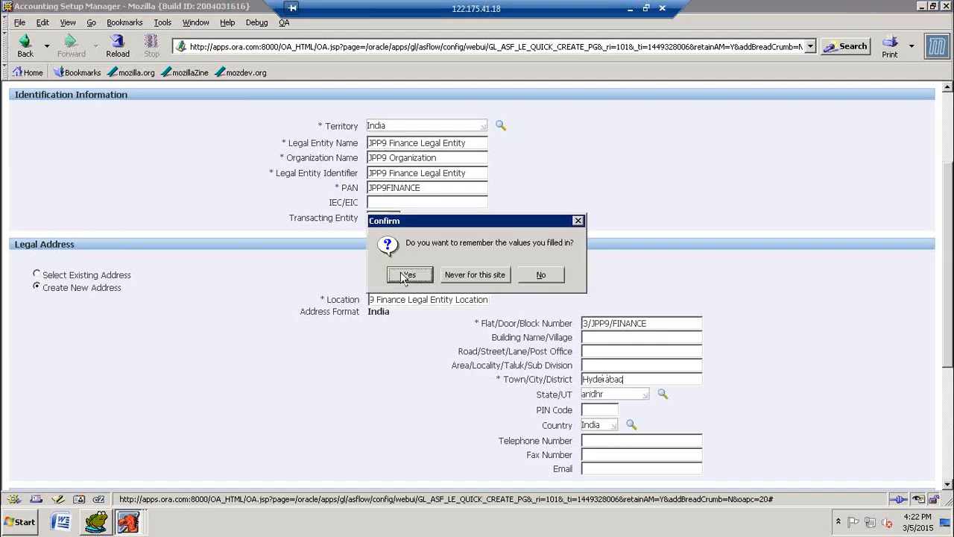
left_click(407, 274)
Step: Apply the completed JPP9 Finance legal entity
scroll(768, 321, "down", 3)
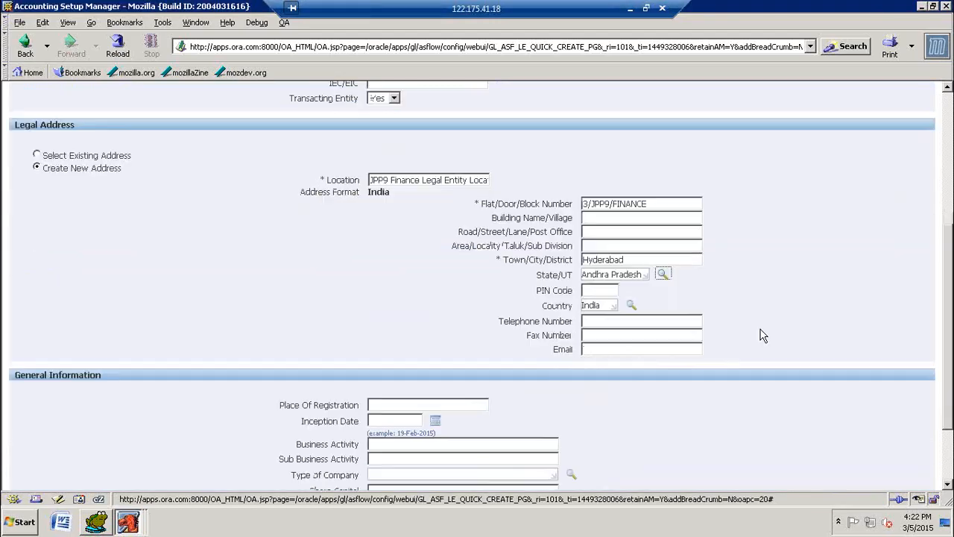
scroll(841, 307, "up", 5)
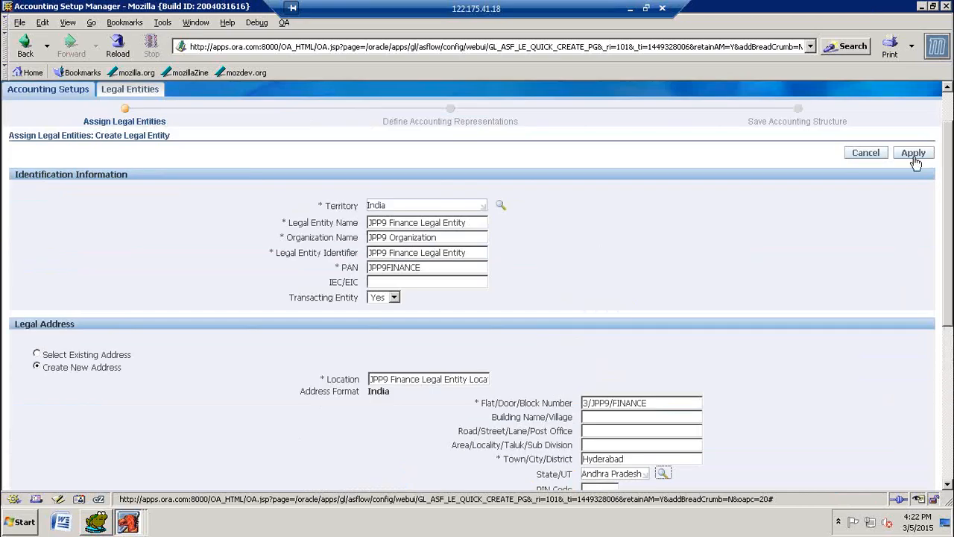
left_click(913, 153)
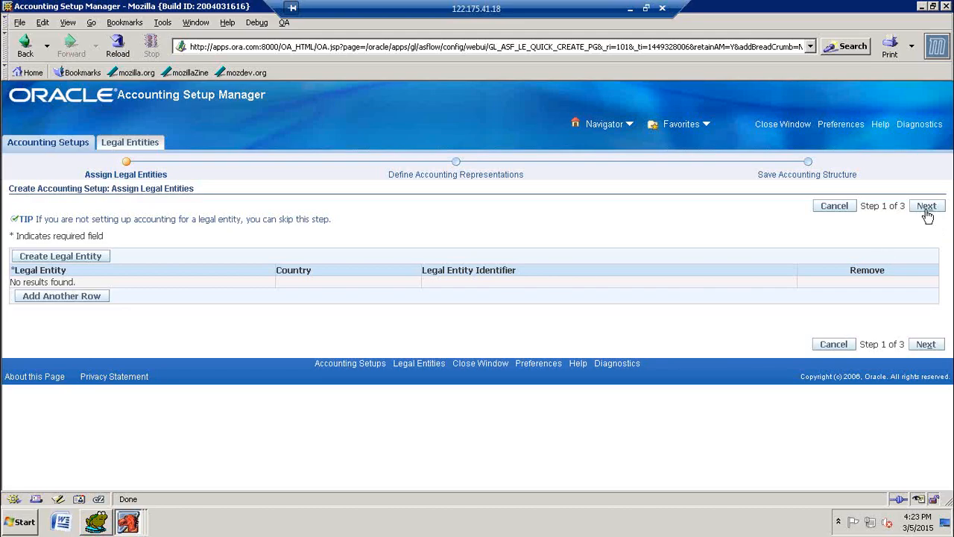
Step: Skip assigning legal entities and define a primary ledger named JPP9 Ledger with the JPP9 Chart of Accounts
left_click(932, 207)
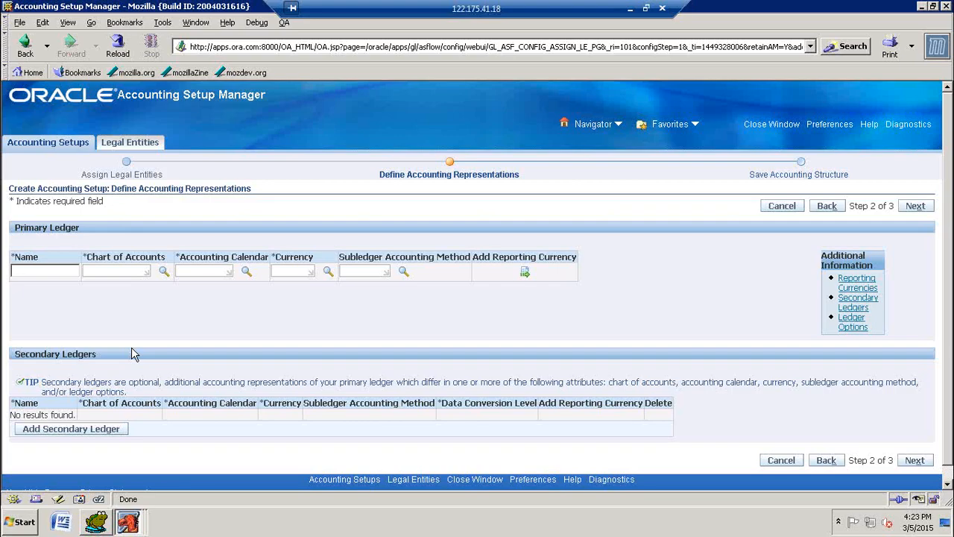
type("JPPG Ledger")
key("Tab")
type("JPP9")
key("Tab")
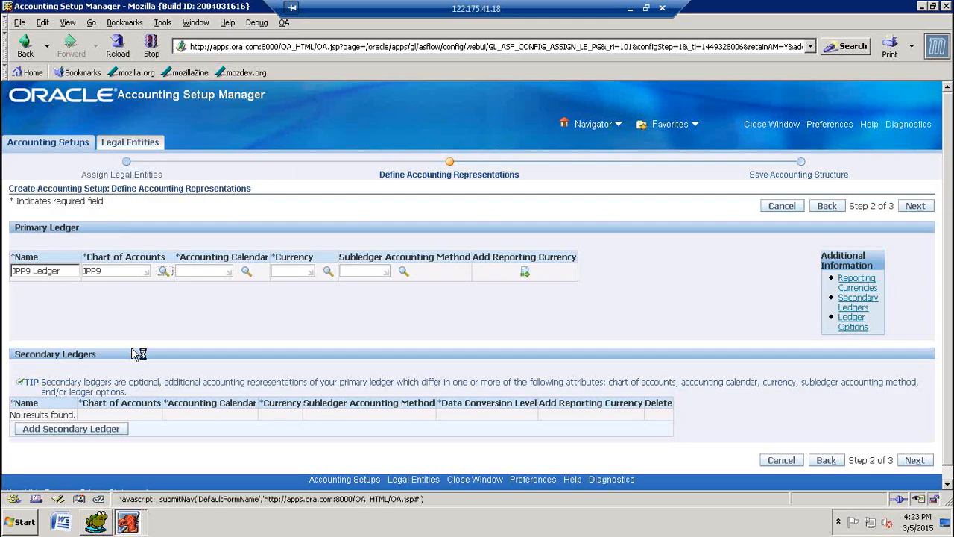
key("Tab")
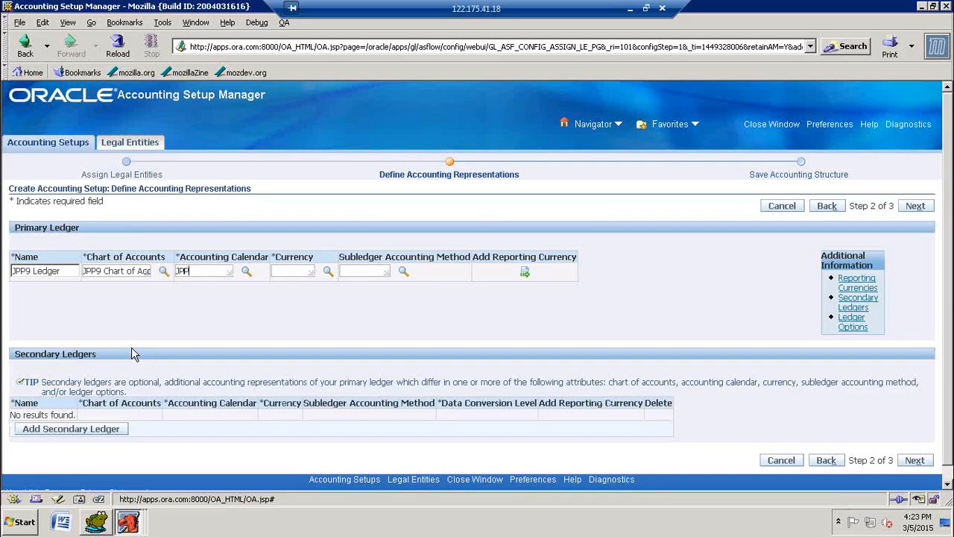
Step: Set the primary ledger's accounting calendar to JPP9 Calendar and its currency to INR
key("Tab")
key("Tab")
key("Tab")
key("Tab")
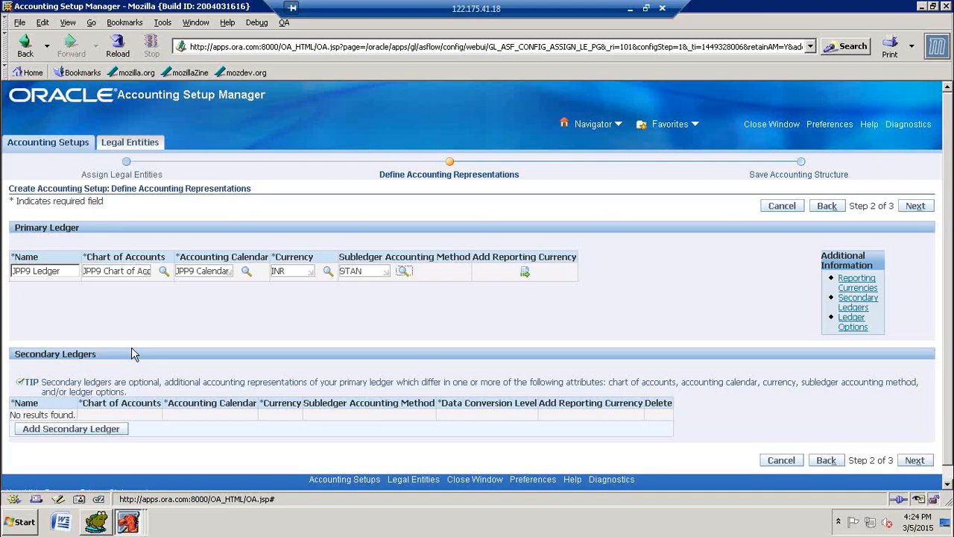
Step: Search the subledger accounting methods for STAN and choose Standard Accrual for the primary ledger
key("Return")
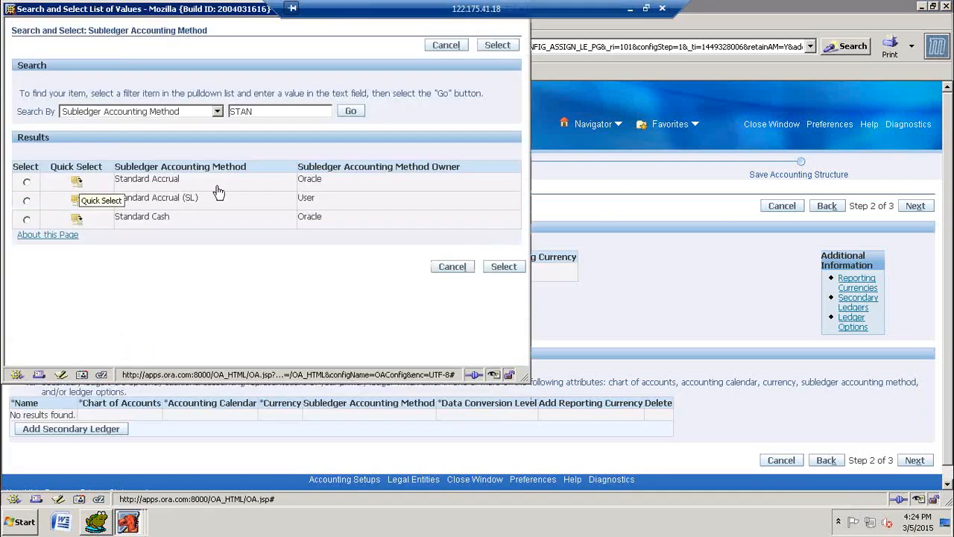
double_click(310, 179)
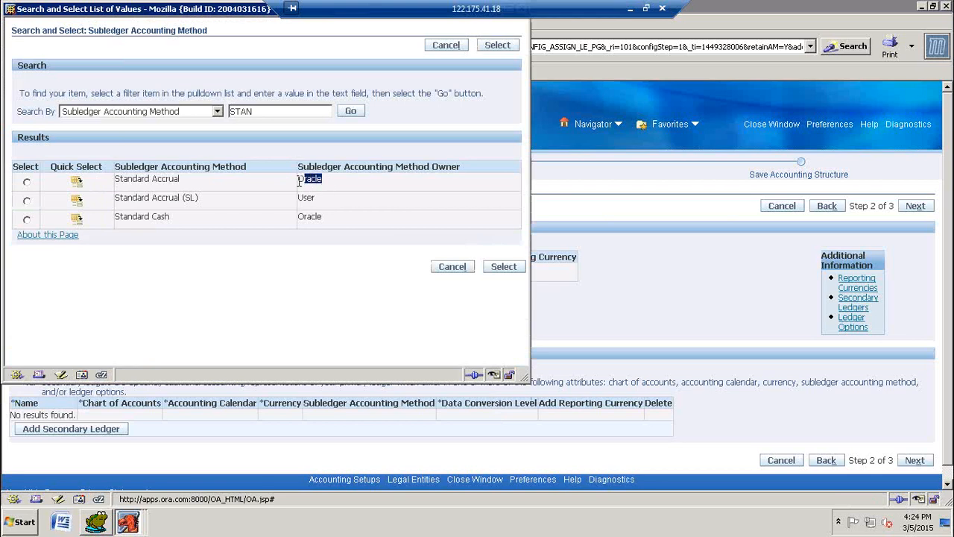
left_click(76, 183)
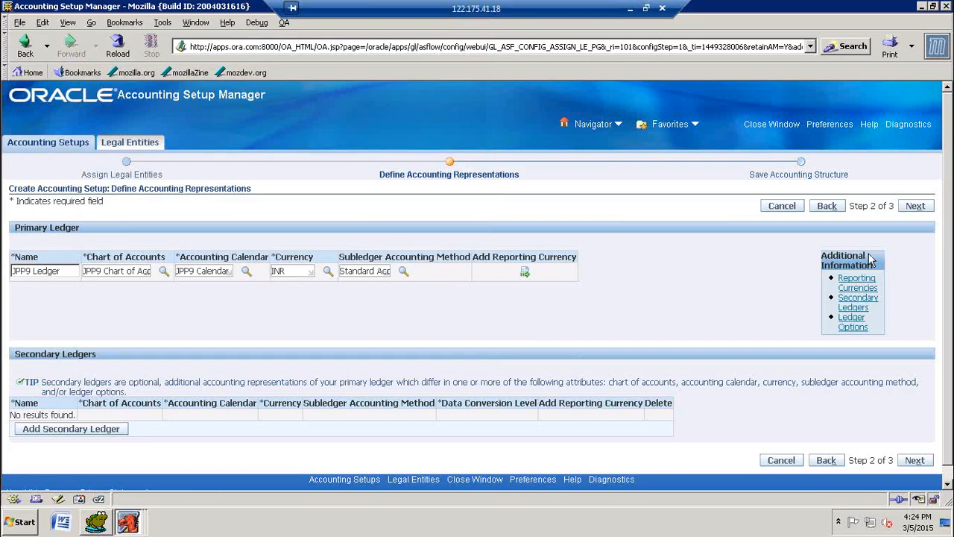
Step: Save the JPP9 Ledger accounting structure and proceed to defining its accounting options
left_click(920, 209)
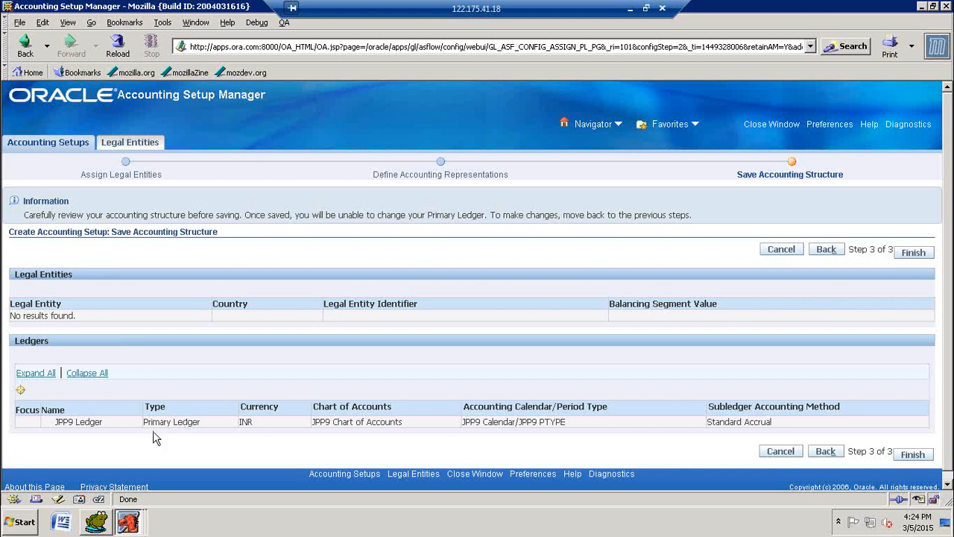
left_click(914, 253)
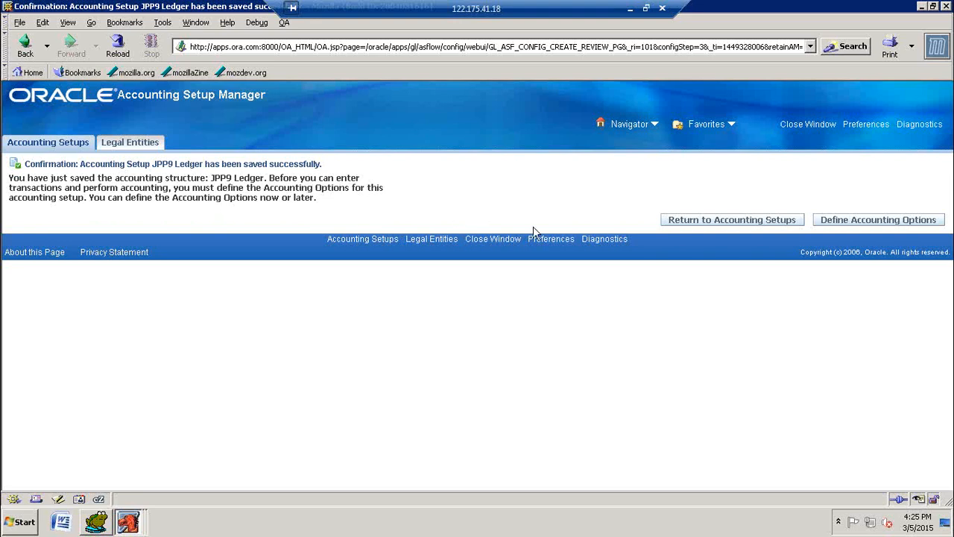
left_click(882, 224)
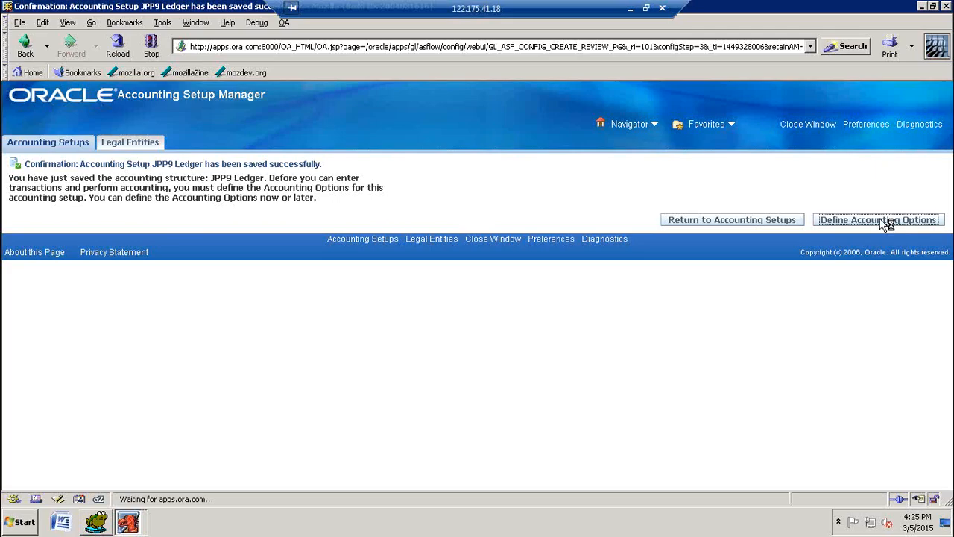
Step: Start adding legal entities to the JPP9 Ledger setup and search for legal entities matching JPP9%
scroll(679, 242, "down", 2)
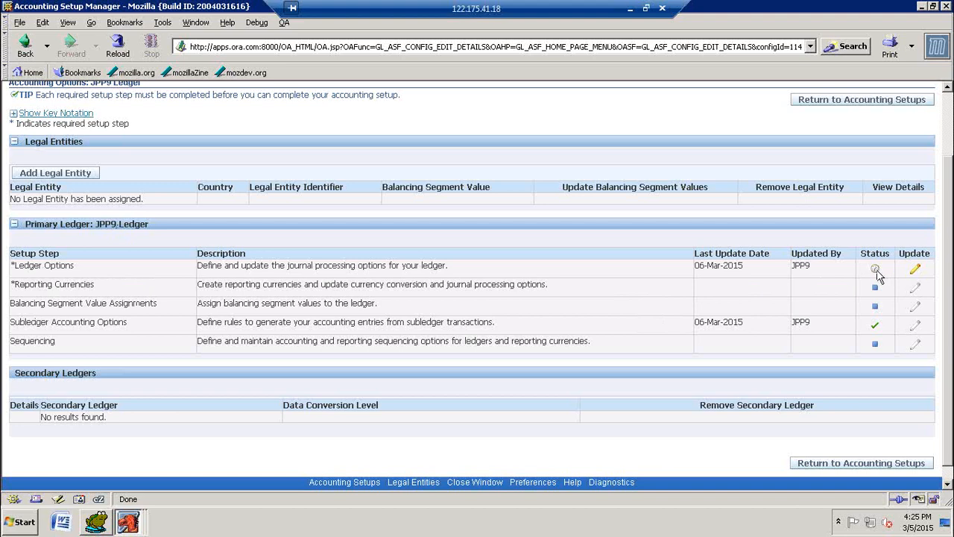
mouse_move(877, 275)
scroll(128, 264, "up", 2)
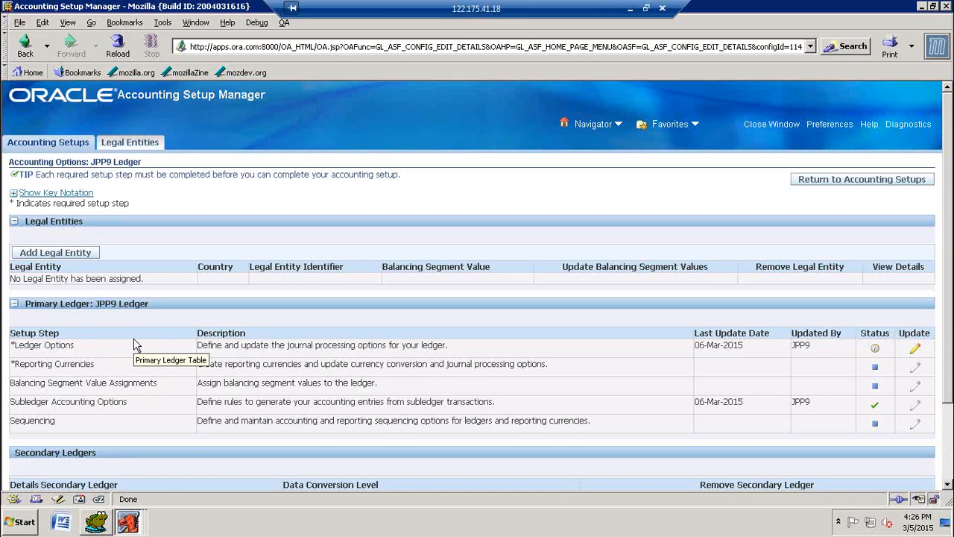
left_click(69, 253)
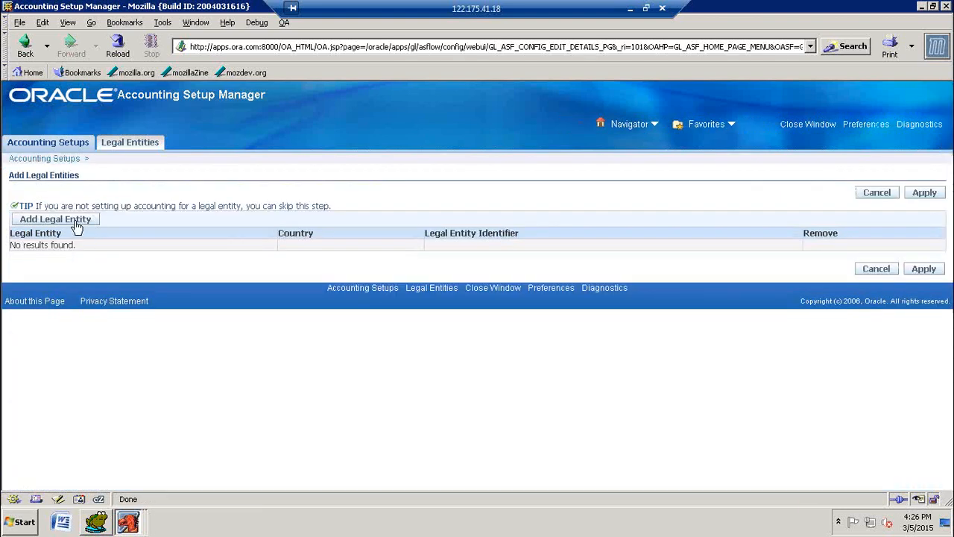
left_click(77, 223)
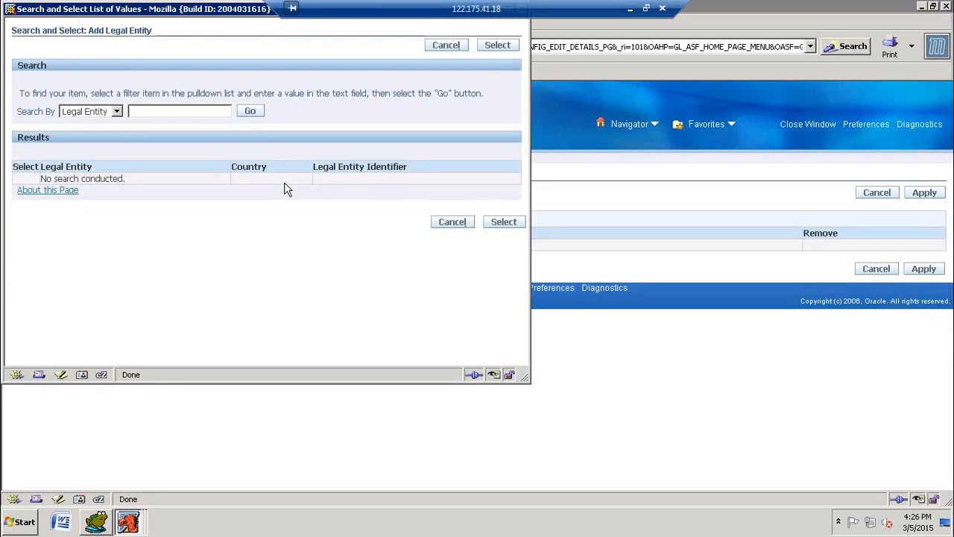
type("%")
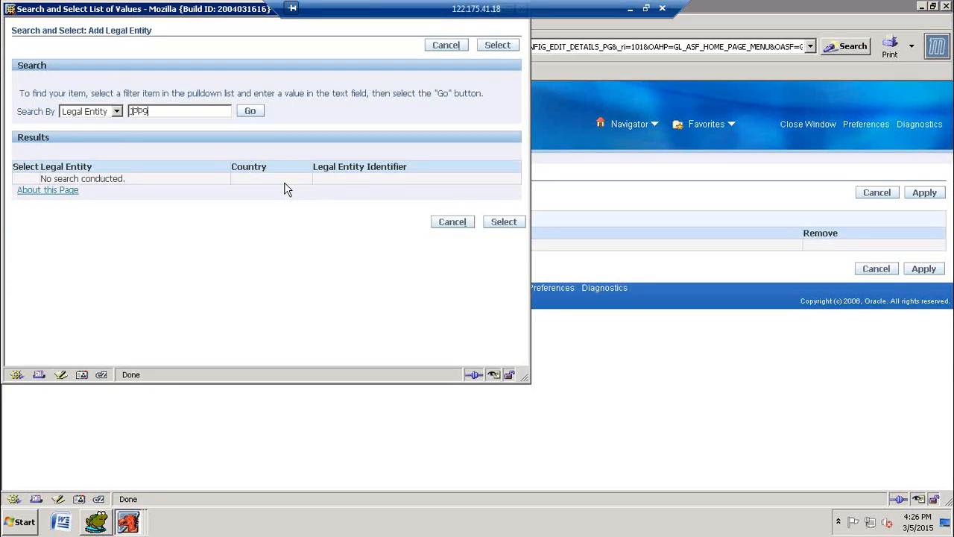
type("pbg")
type("%")
left_click(250, 111)
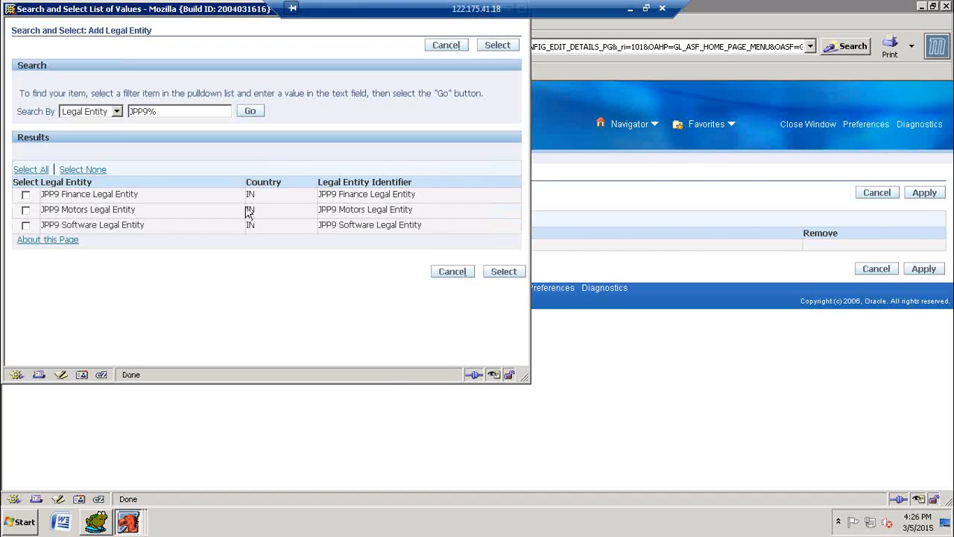
Step: Select the JPP9 Finance, Motors and Software legal entities together and apply their assignment to the ledger
left_click(31, 170)
left_click(505, 273)
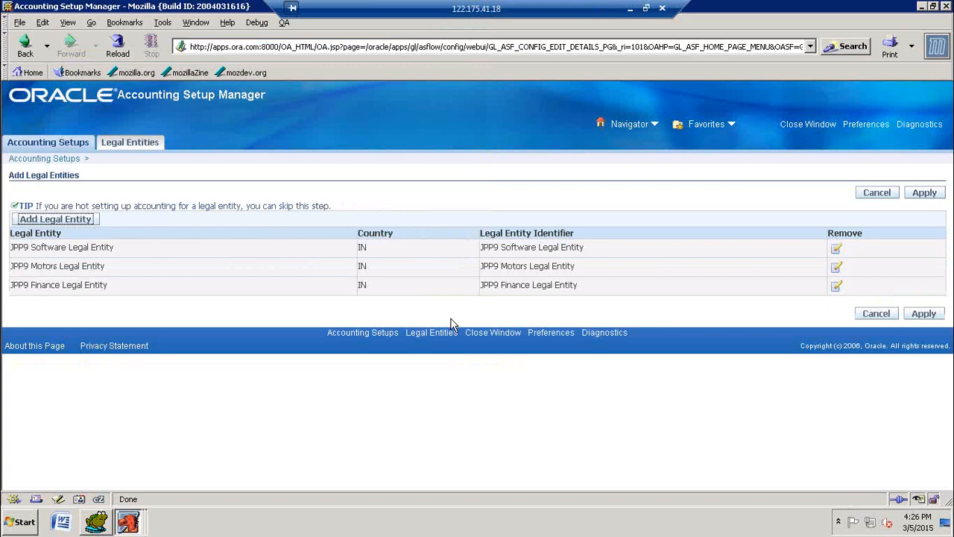
left_click(928, 195)
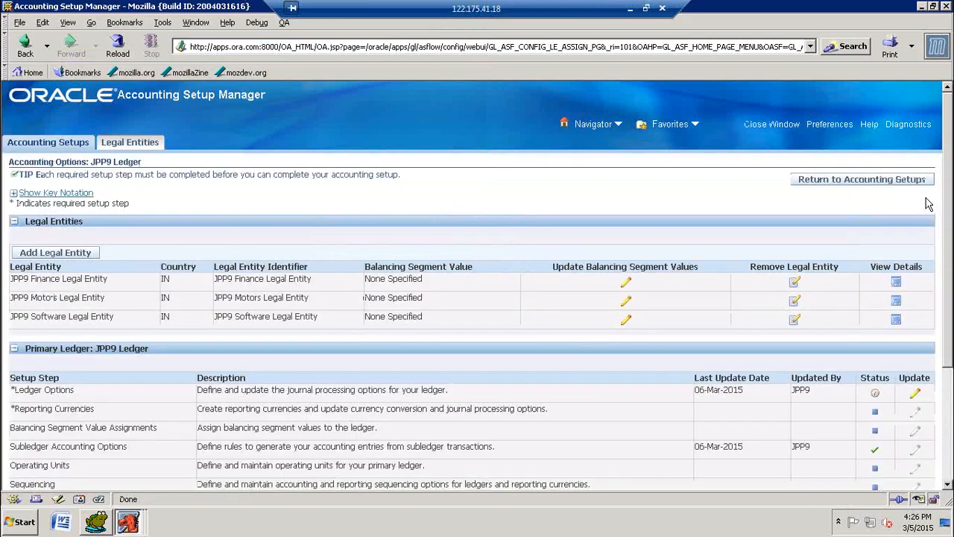
Step: Examine the primary ledger's setup steps, including the Operating Units step and the Ledger Options status
scroll(485, 350, "down", 2)
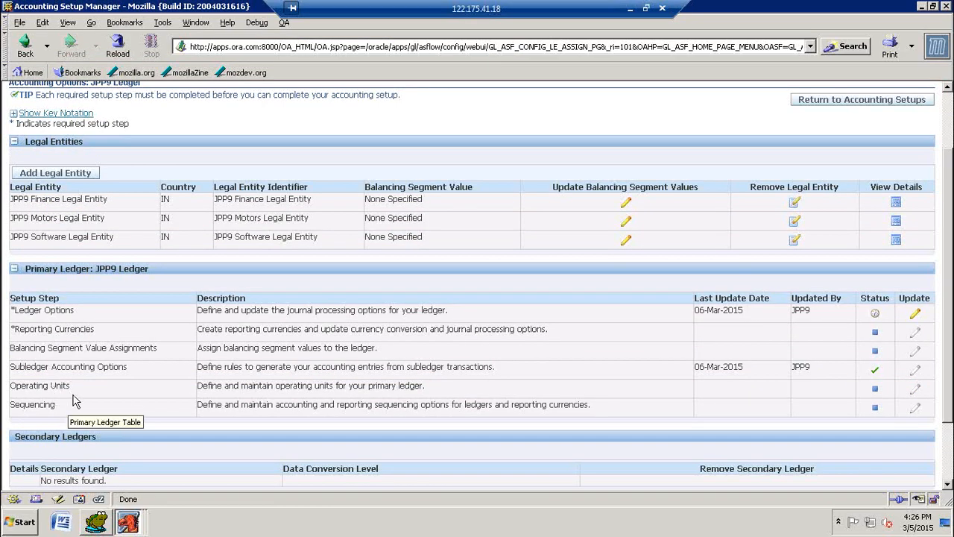
left_click_drag(71, 386, 8, 386)
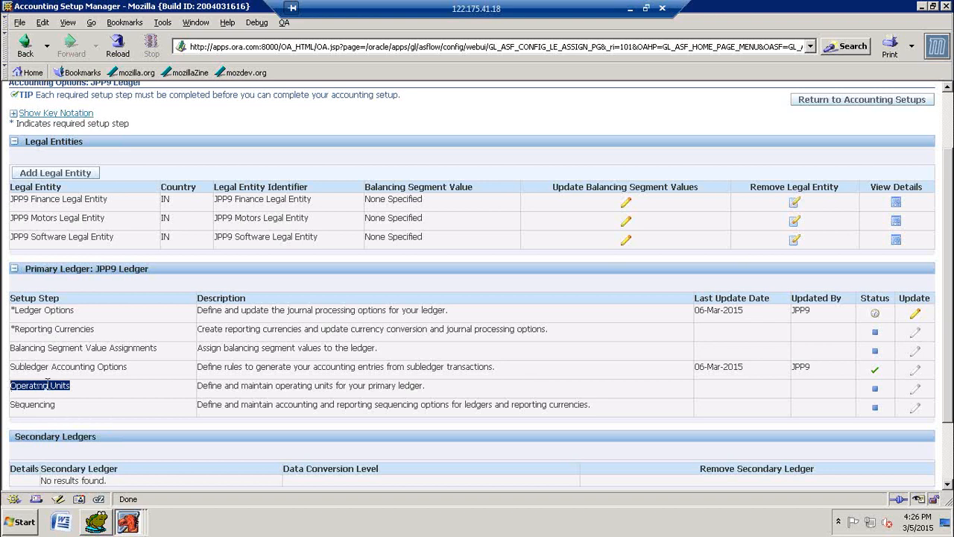
scroll(326, 195, "up", 2)
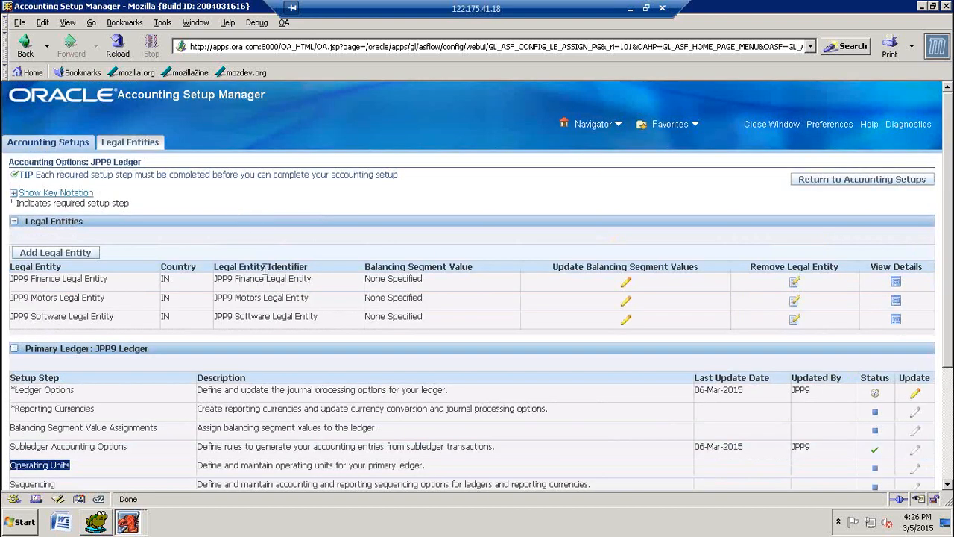
scroll(264, 270, "down", 3)
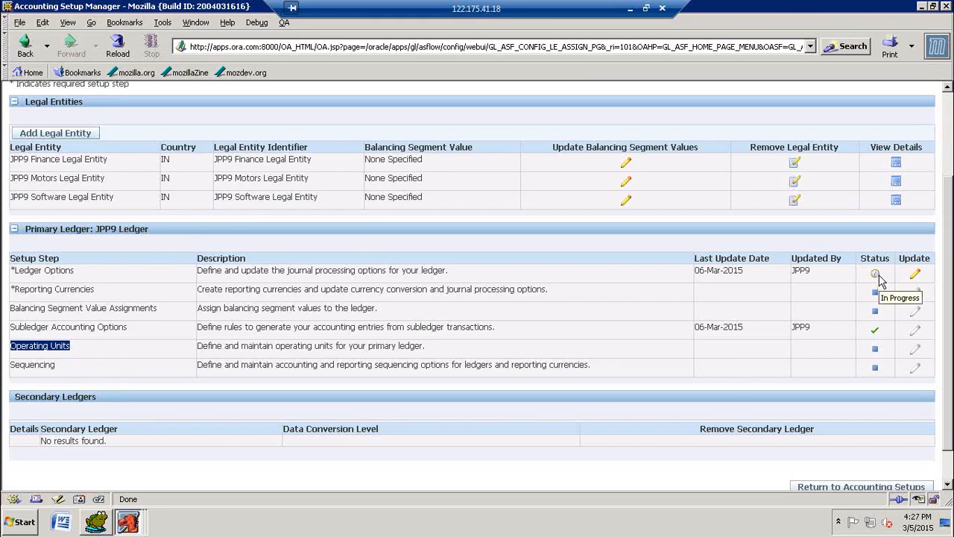
Step: Add balancing segment value 03 Finance to the JPP9 Finance Legal Entity
scroll(517, 310, "up", 2)
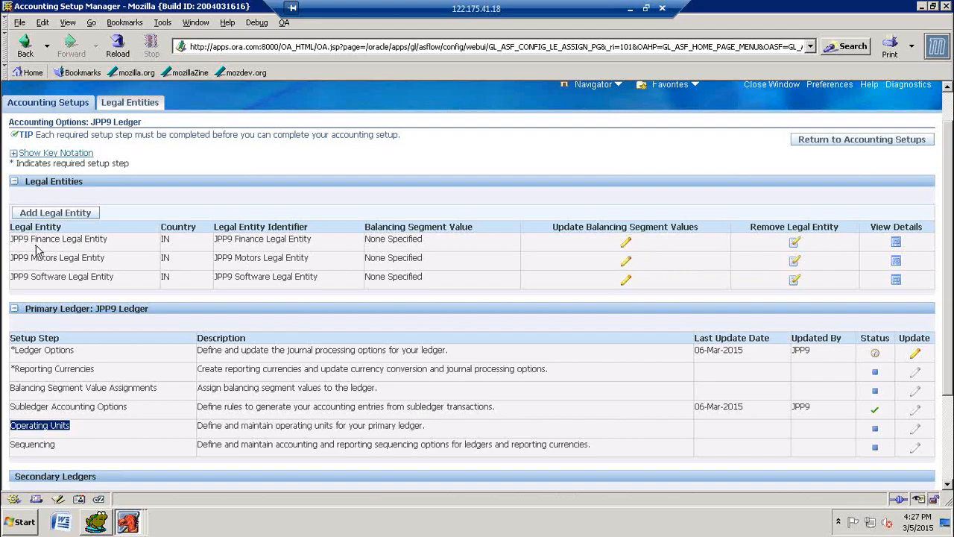
left_click(626, 243)
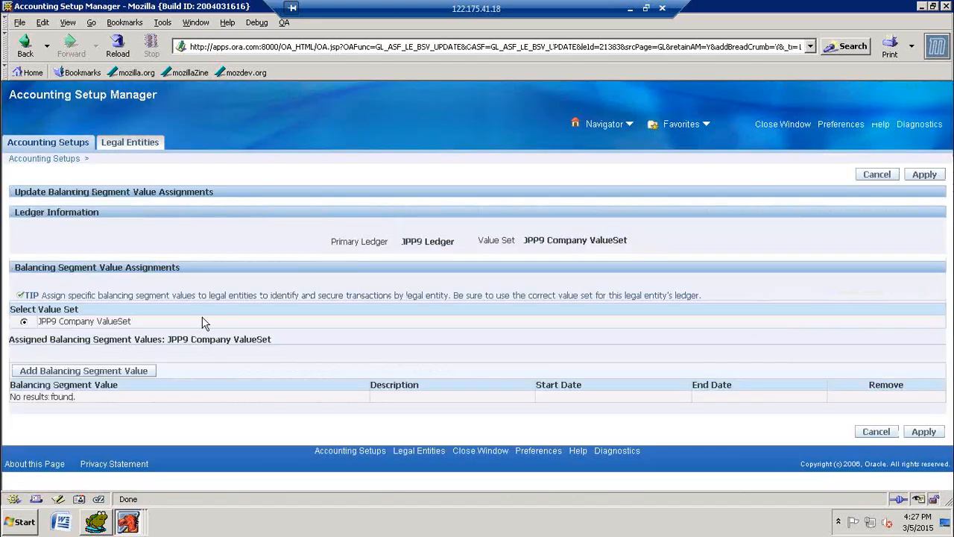
left_click(108, 373)
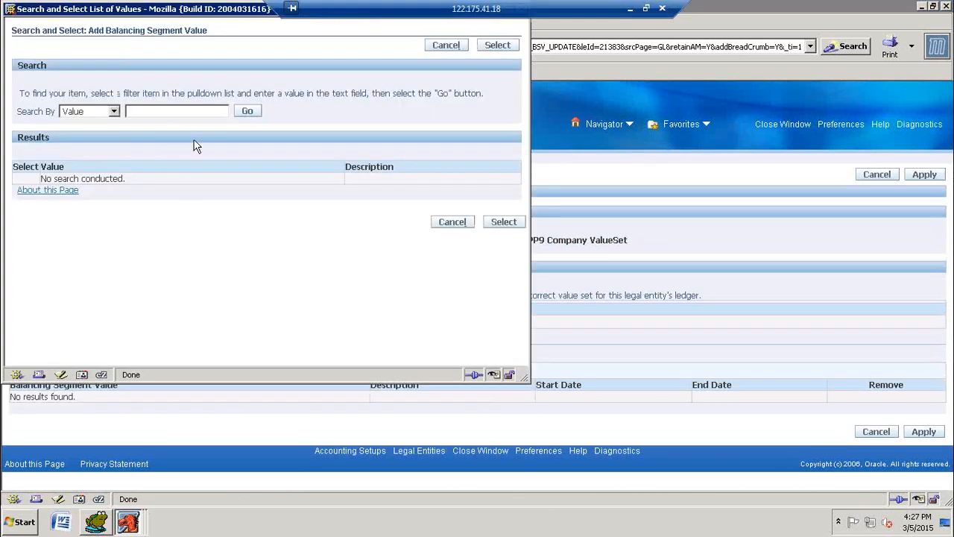
type("%")
left_click(247, 113)
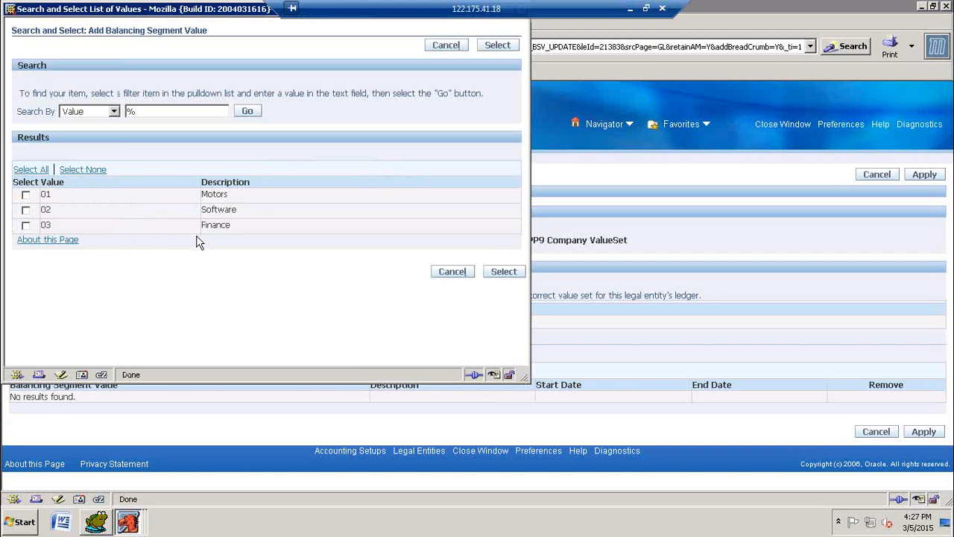
left_click(25, 226)
left_click(504, 272)
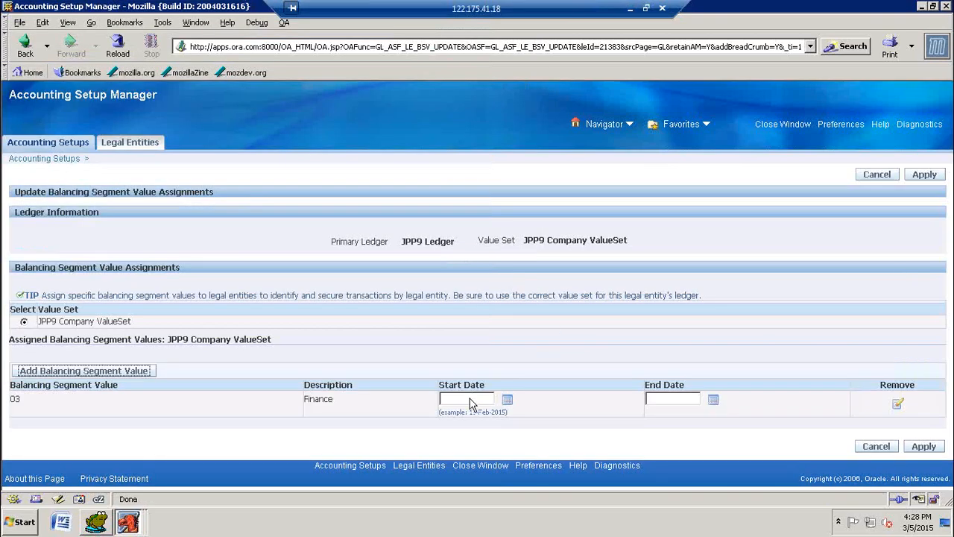
left_click(466, 401)
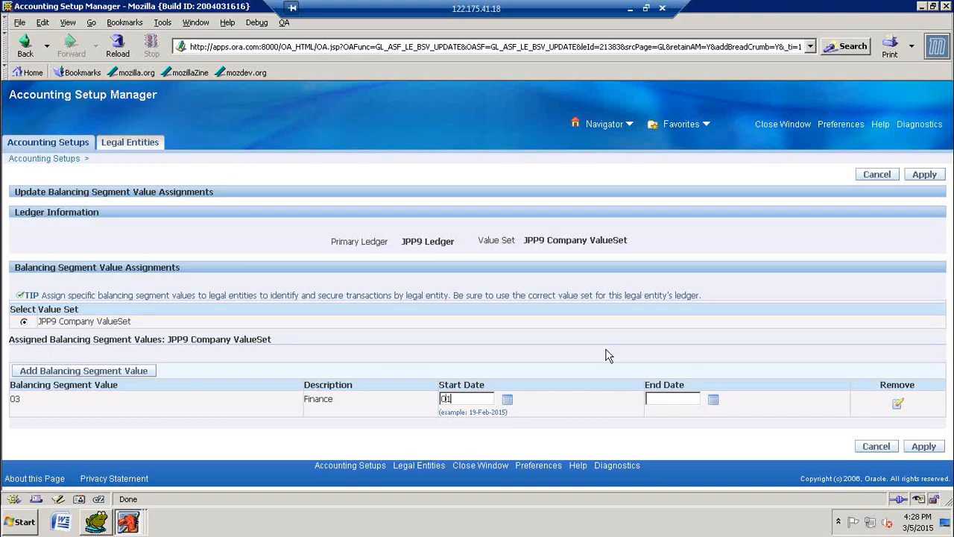
type("APR15")
left_click(662, 401)
Step: Set the Finance segment value's start date to 01-Jan-2015 and apply the assignment
left_click_drag(495, 399, 425, 401)
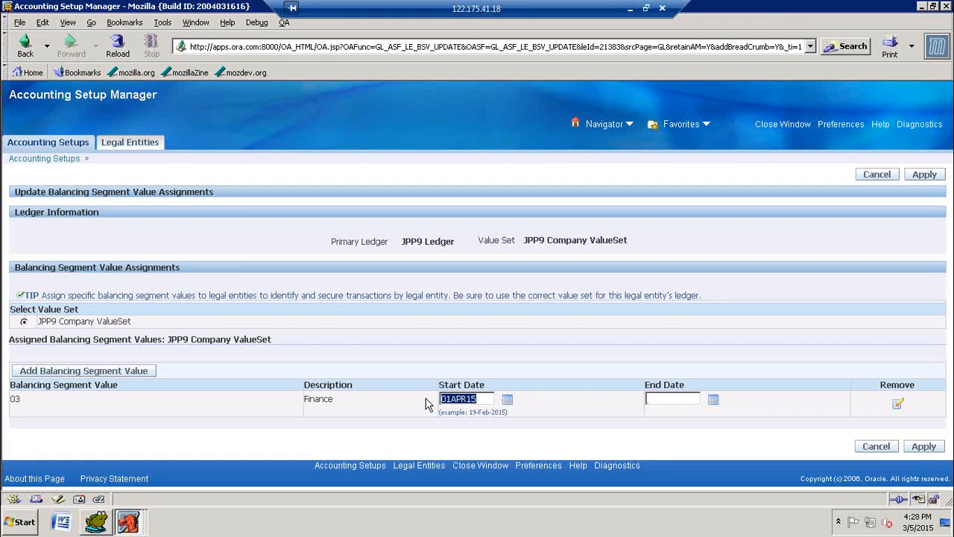
type("01JAN15")
key("Tab")
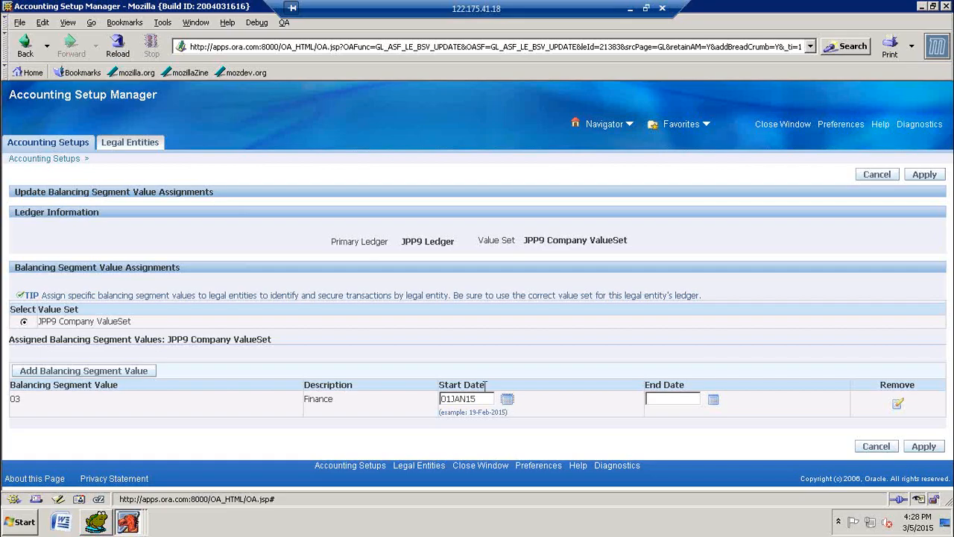
left_click(454, 399)
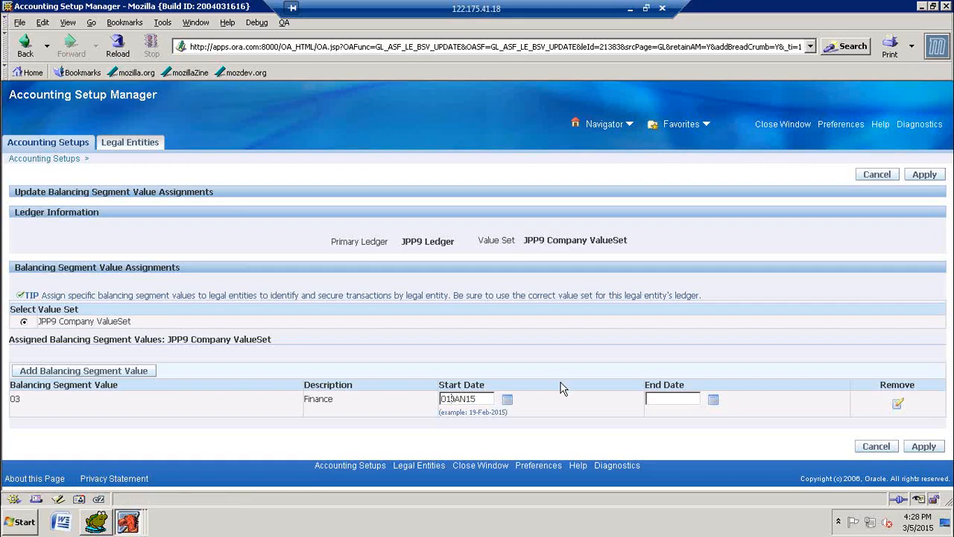
type("-")
key("Tab")
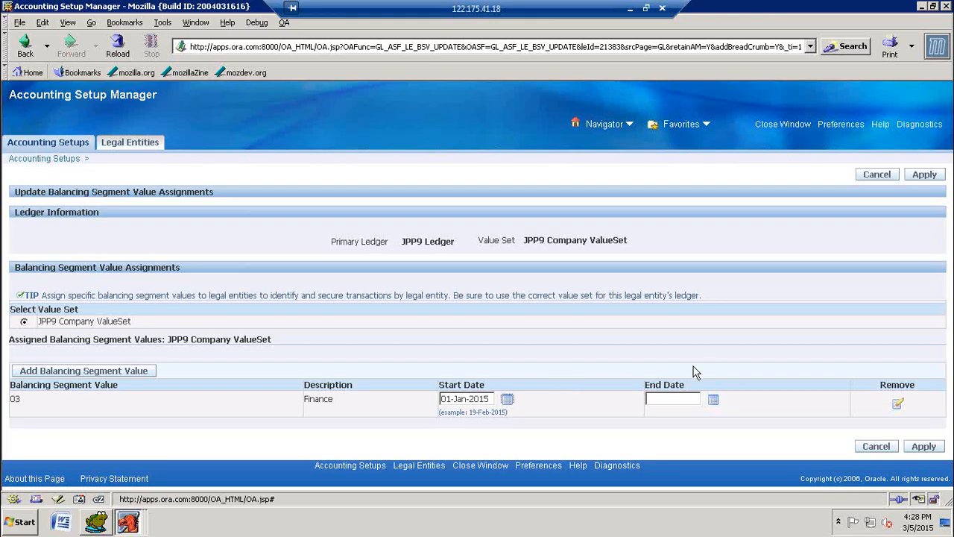
left_click(929, 179)
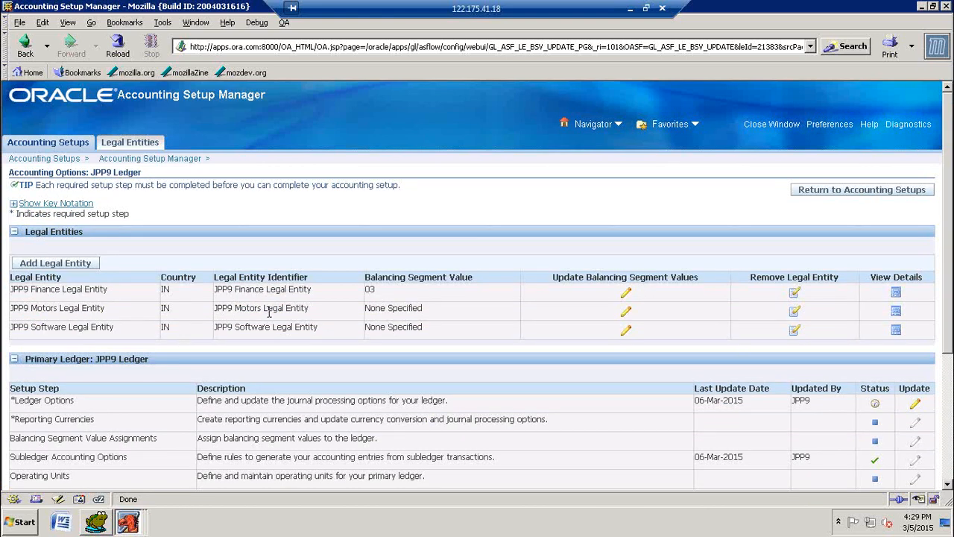
Step: Add balancing segment value 01 Motors to the JPP9 Motors Legal Entity
left_click(627, 315)
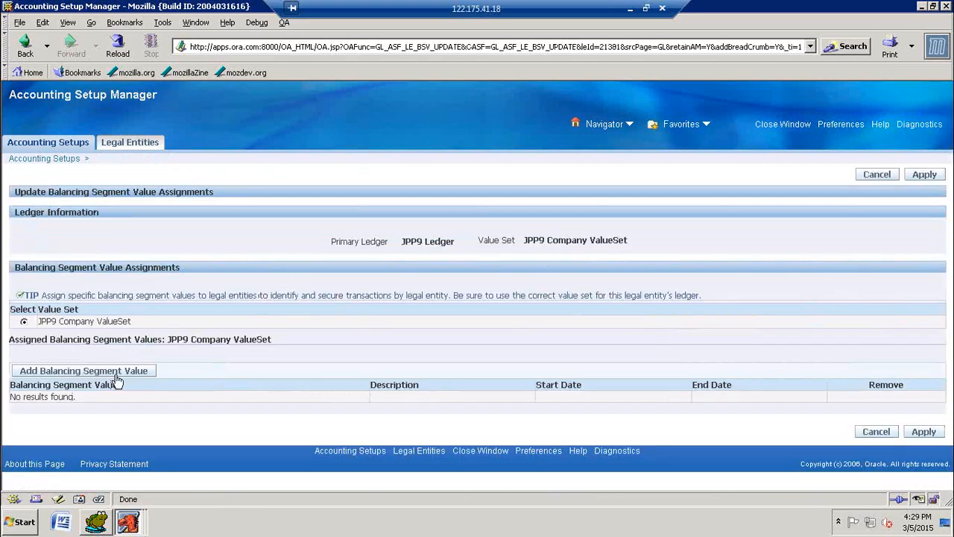
left_click(117, 371)
left_click(192, 111)
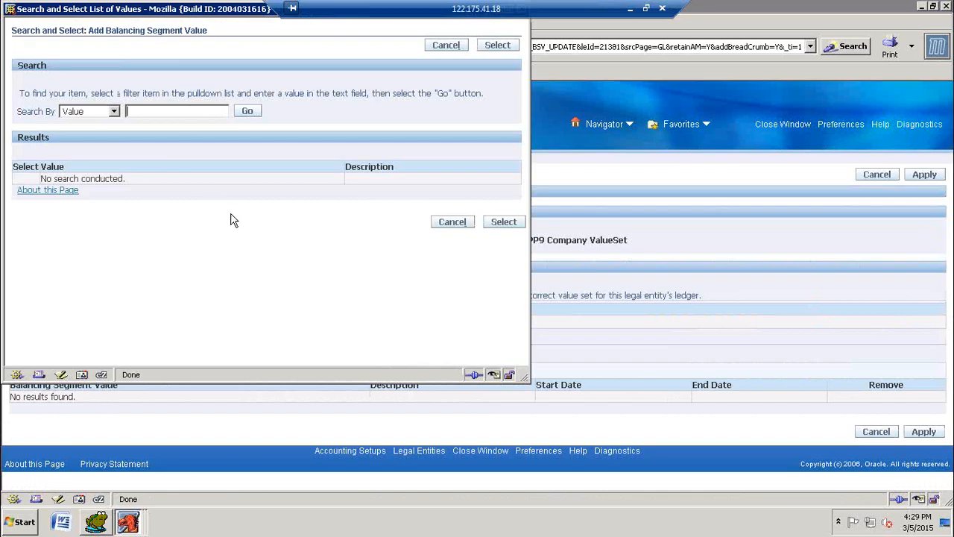
type("%")
left_click(246, 111)
left_click(25, 195)
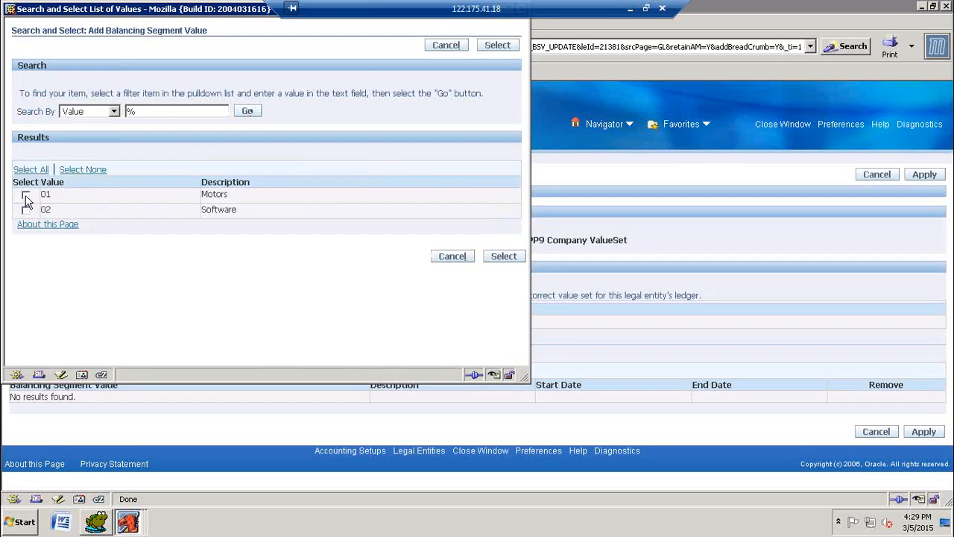
left_click(503, 257)
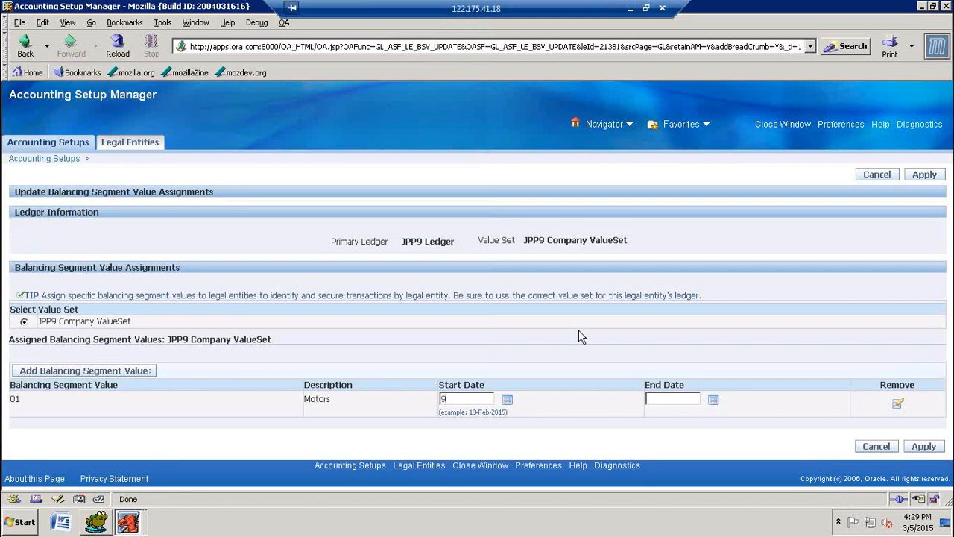
Step: Set the Motors segment value's start date to 01-Jan-2015 and apply the assignment
type("01")
type("-JAN")
type("-2015")
key("Tab")
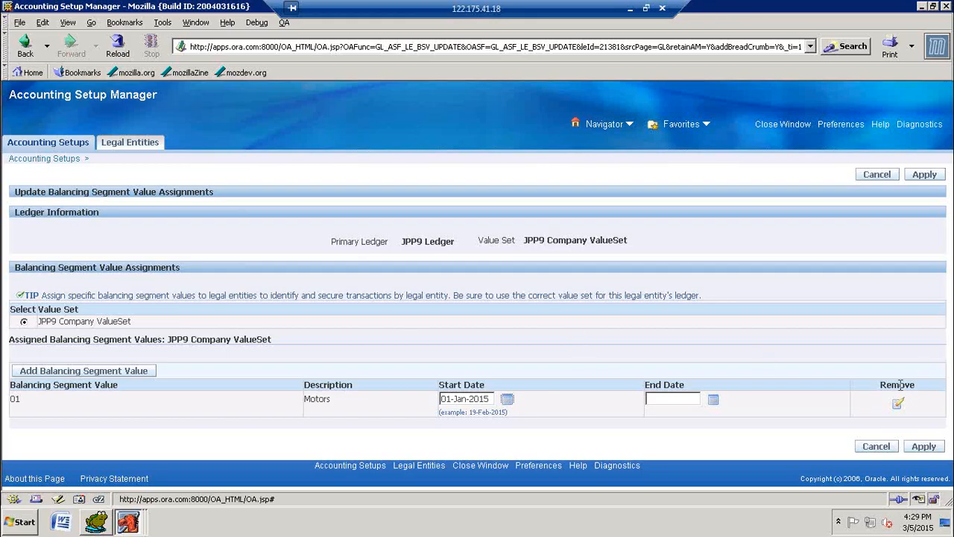
left_click(924, 176)
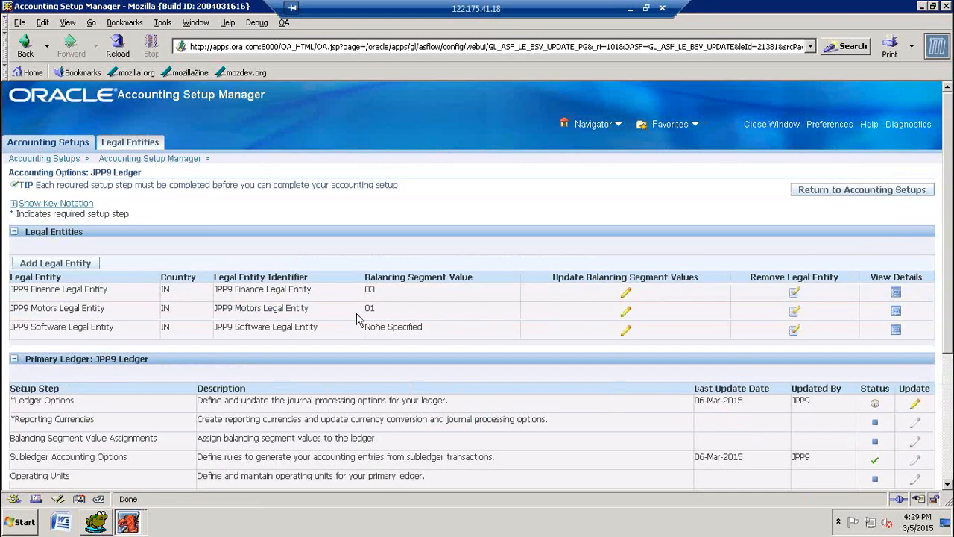
Step: Add balancing segment value 02 Software to the JPP9 Software Legal Entity
left_click(627, 334)
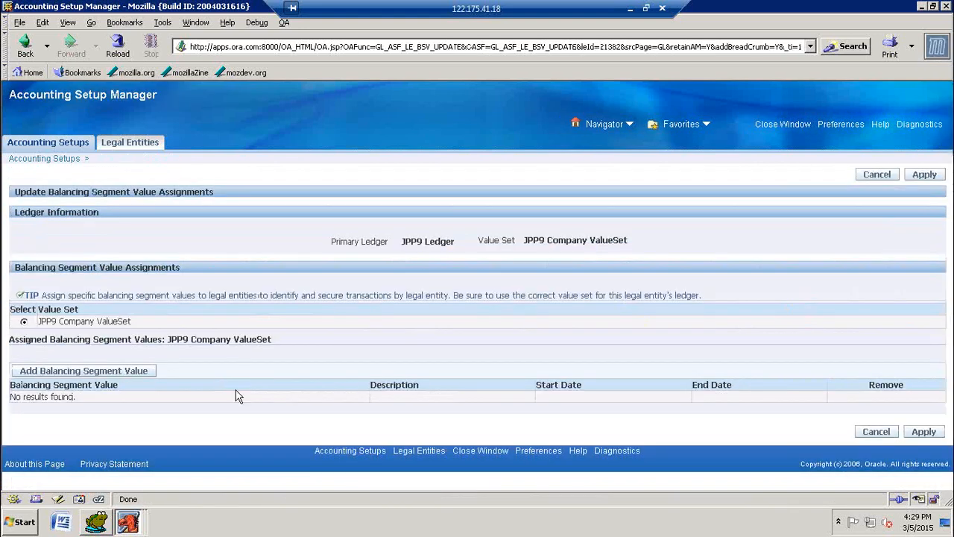
left_click(127, 376)
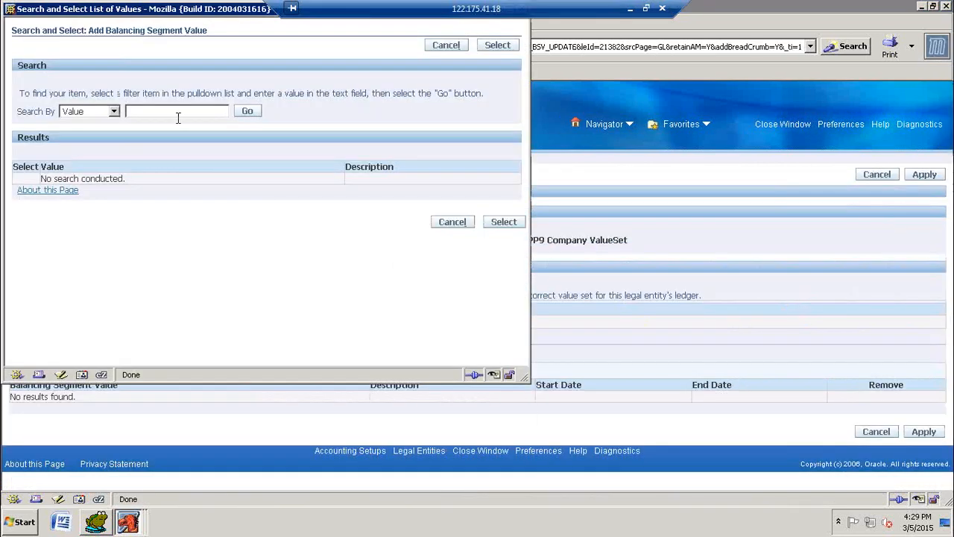
type("%")
left_click(247, 111)
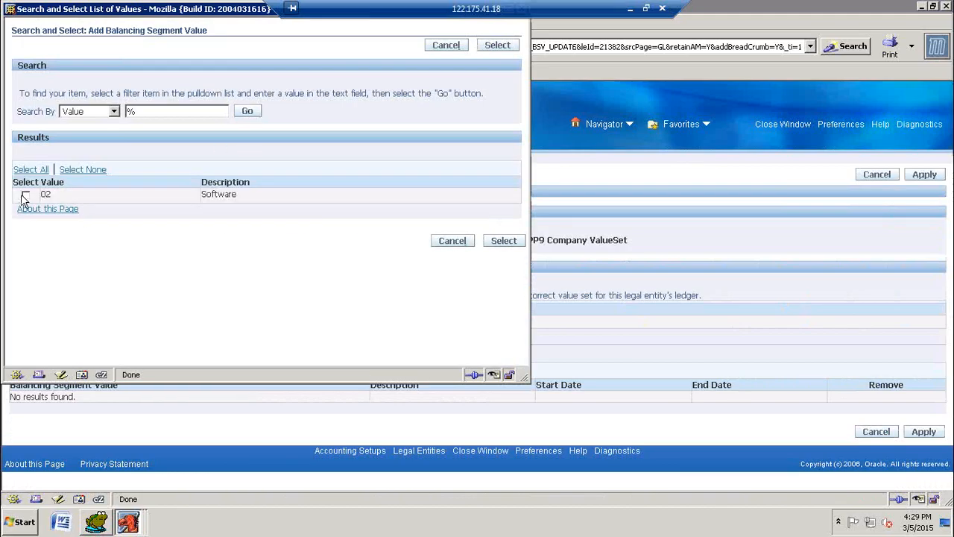
left_click(25, 195)
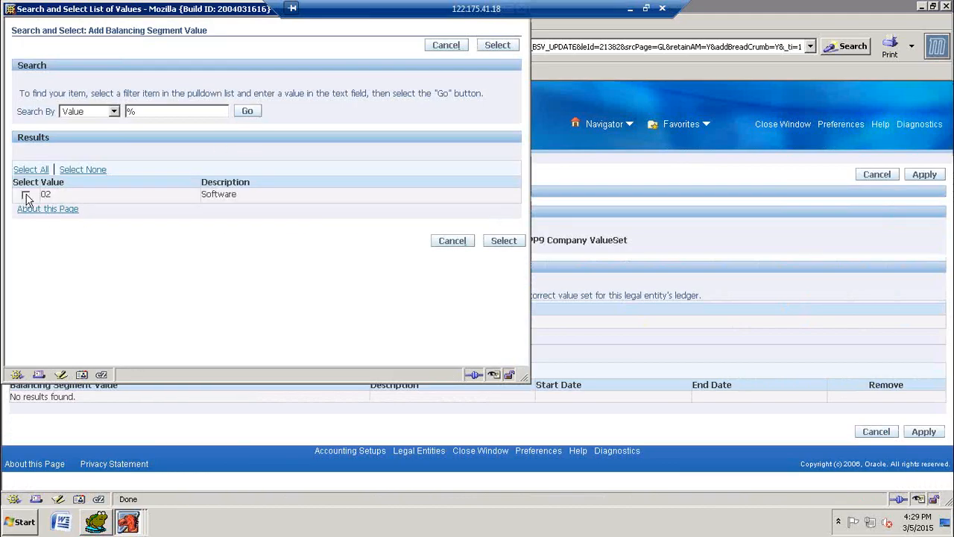
left_click(503, 241)
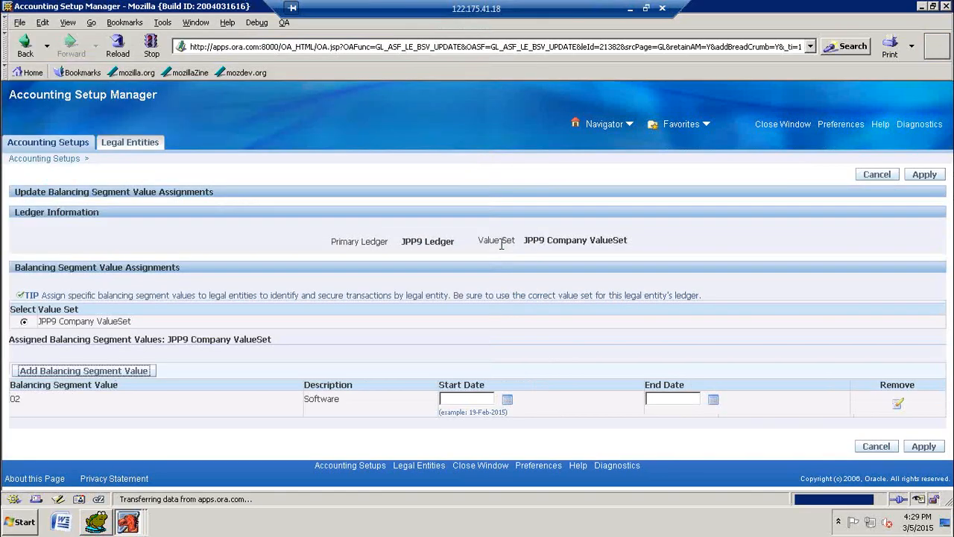
Step: Set the Software segment value's start date to 01-Jan-2015 and apply the assignment
left_click(472, 402)
type("01")
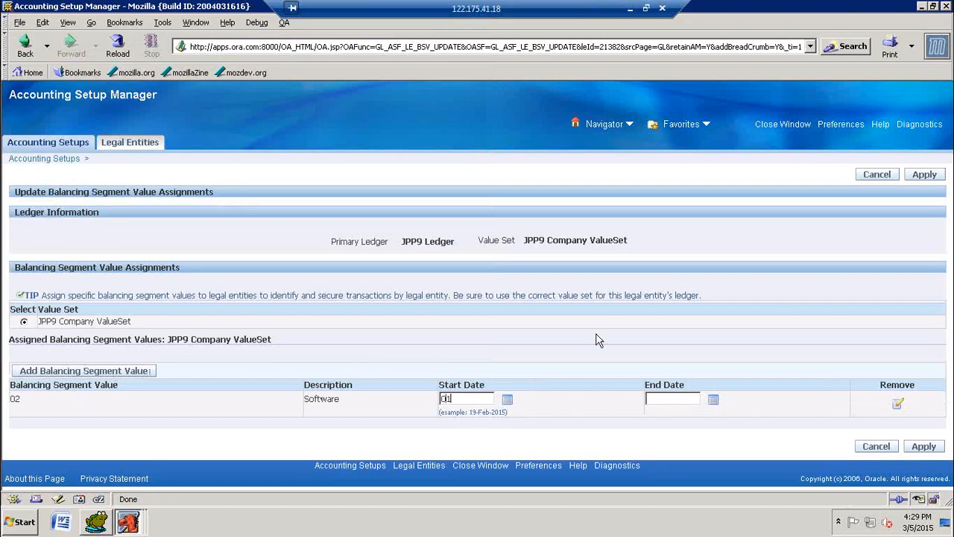
type("-JAN-15")
key("Tab")
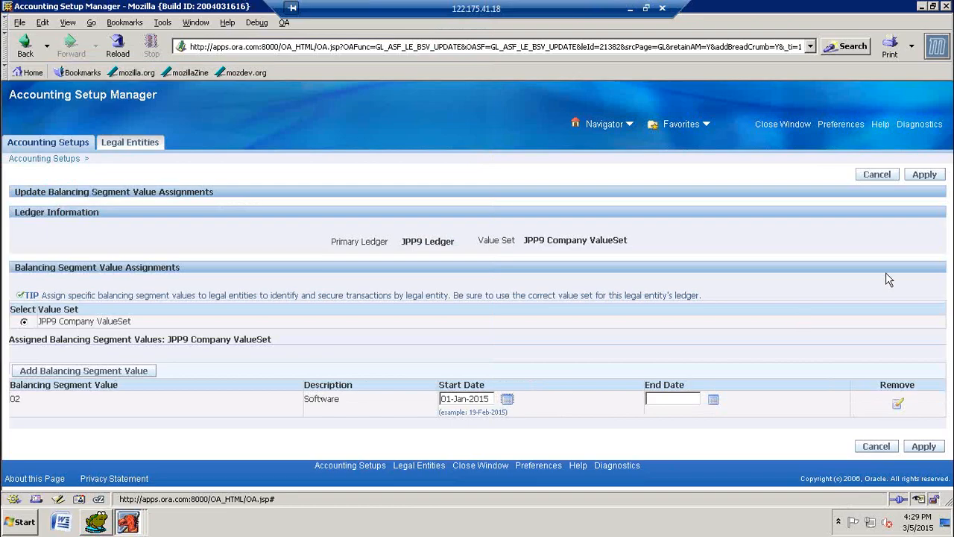
left_click(931, 179)
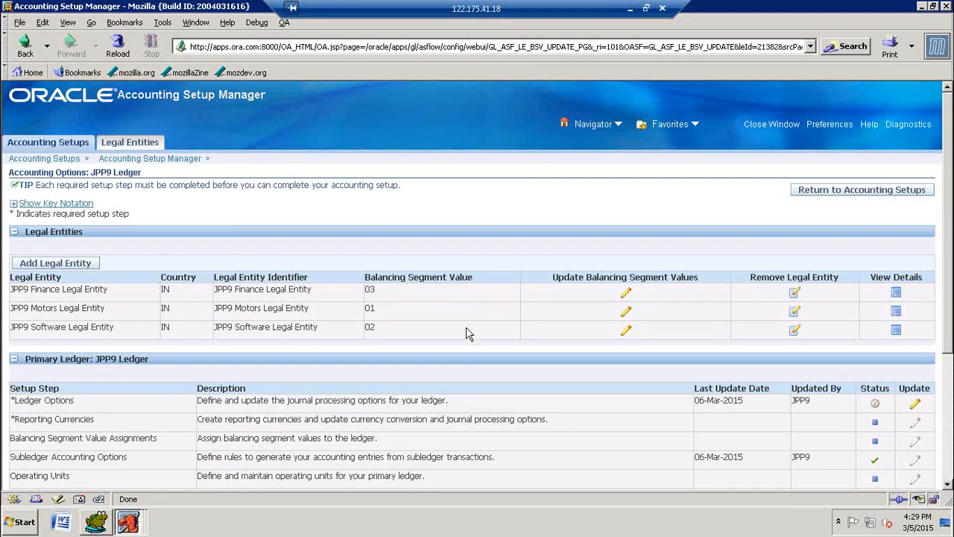
Step: Open the Ledger Options setup step of the JPP9 primary ledger for updating
scroll(618, 350, "down", 3)
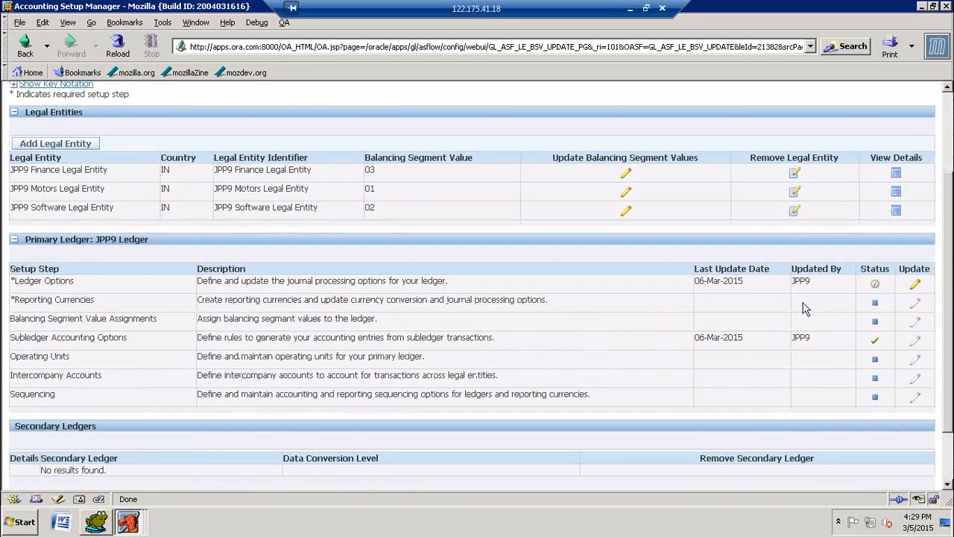
mouse_move(875, 289)
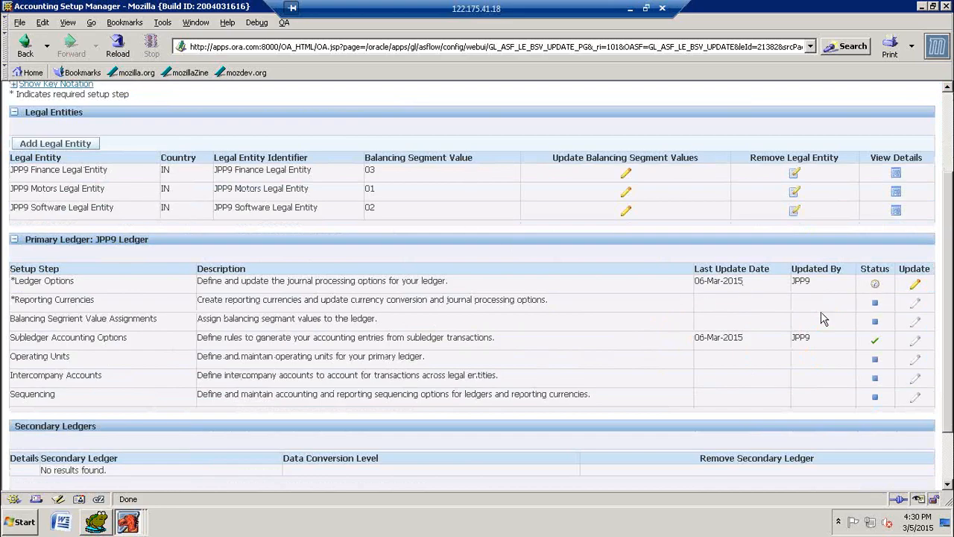
left_click(916, 288)
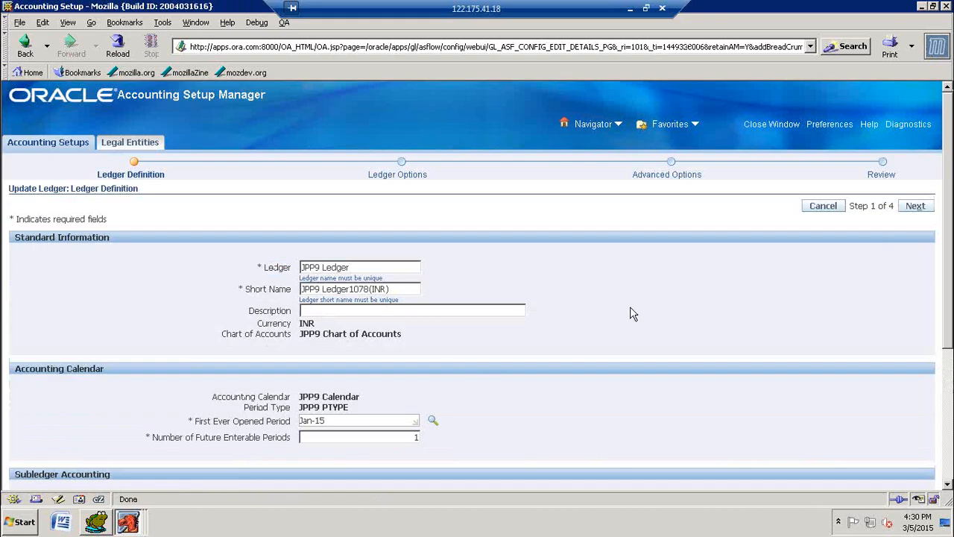
Step: Shorten the ledger's short name to JPP9 Ledger in the ledger definition and continue to the Ledger Options stage
scroll(768, 271, "down", 5)
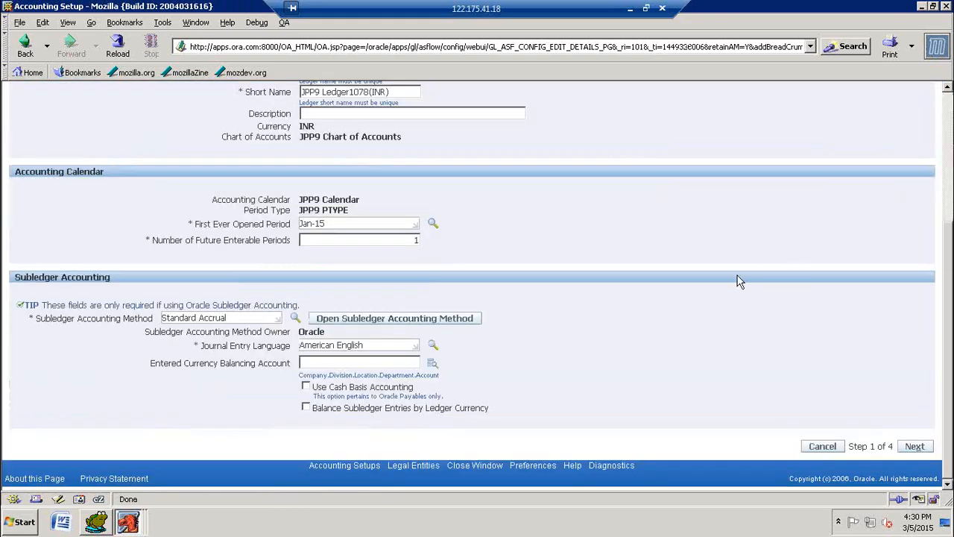
scroll(740, 282, "up", 3)
scroll(592, 287, "up", 1)
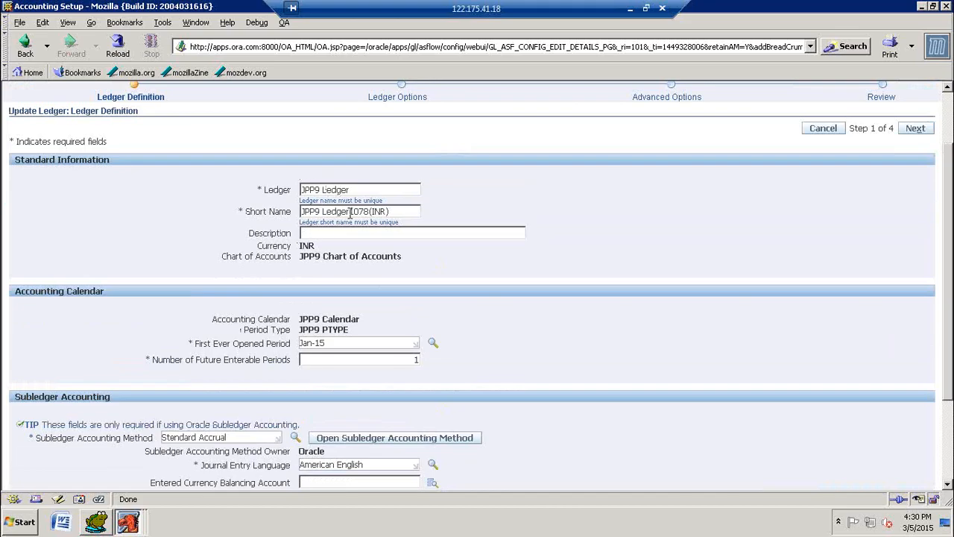
left_click_drag(350, 213, 395, 214)
key("Delete")
scroll(505, 279, "down", 1)
scroll(522, 299, "down", 1)
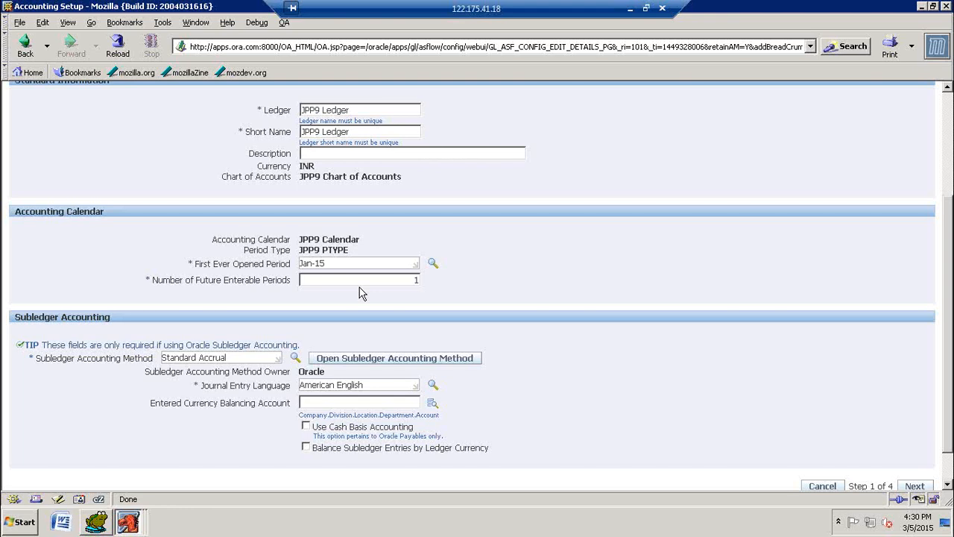
scroll(604, 341, "down", 1)
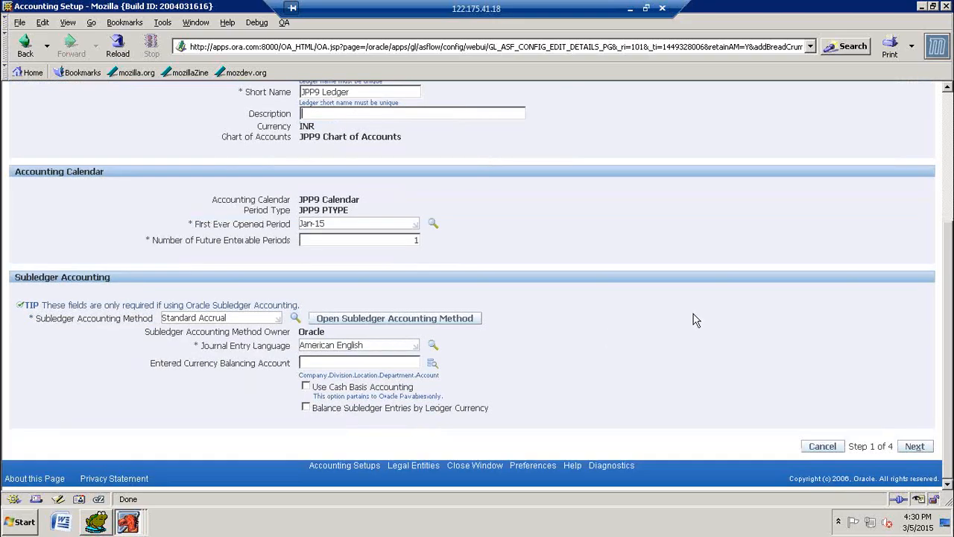
scroll(825, 260, "up", 4)
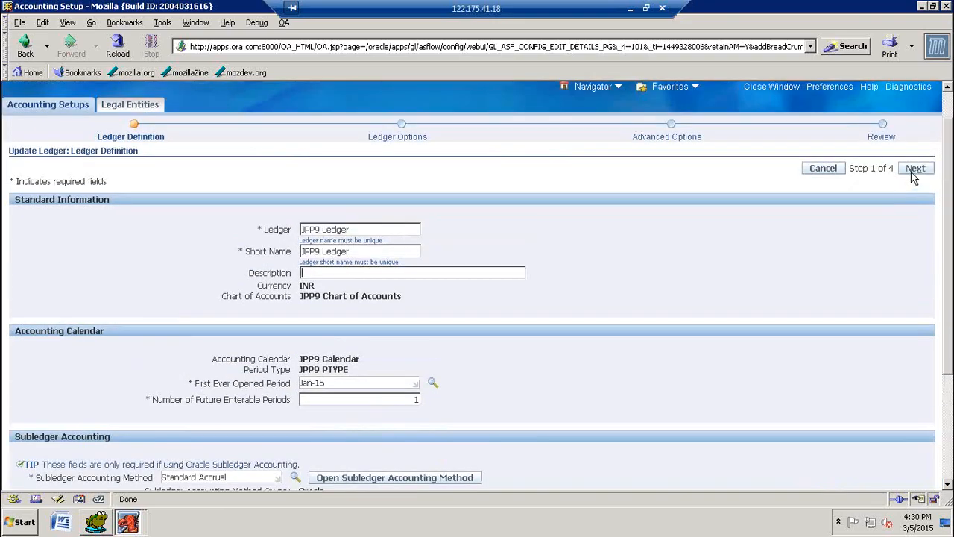
left_click(914, 171)
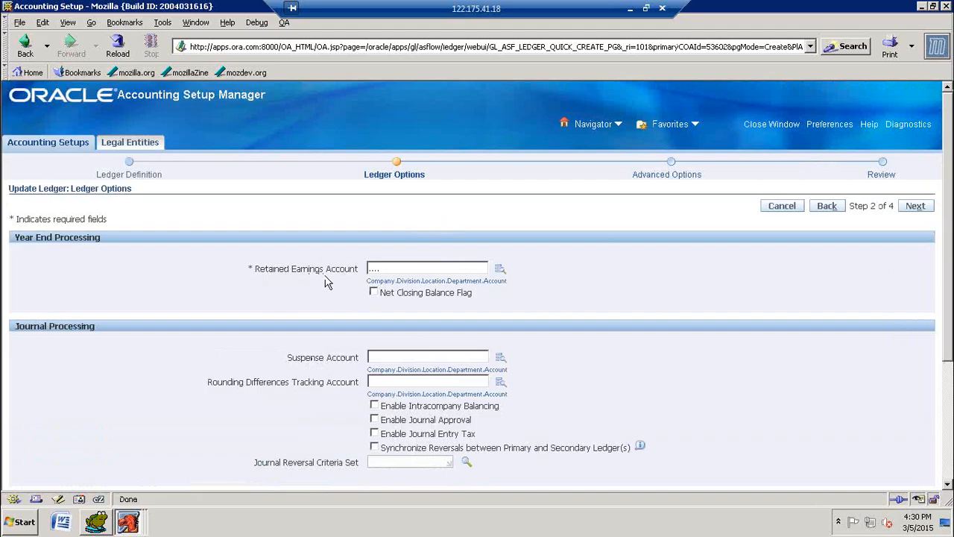
Step: Start building the Retained Earnings Account combination by looking up the companies and choosing 01 Motors
left_click(500, 270)
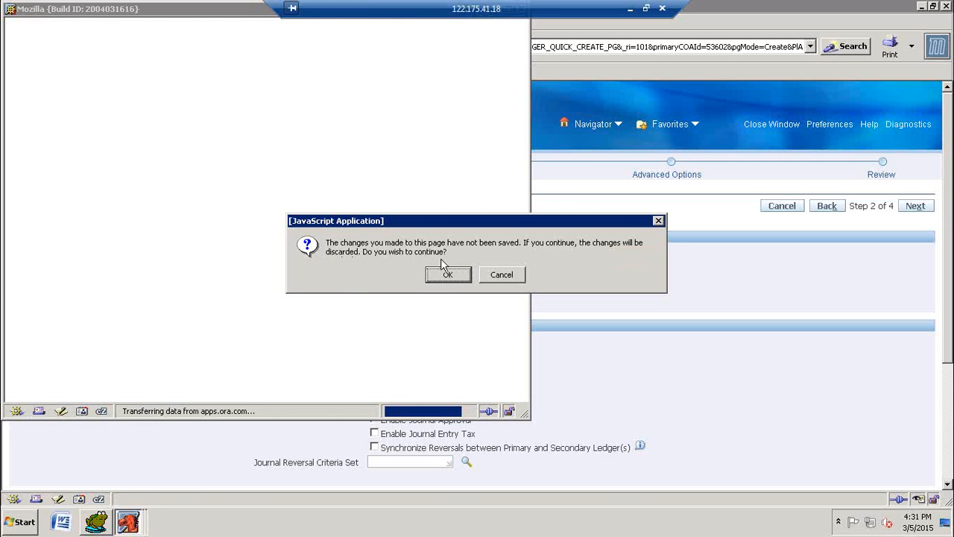
left_click(508, 281)
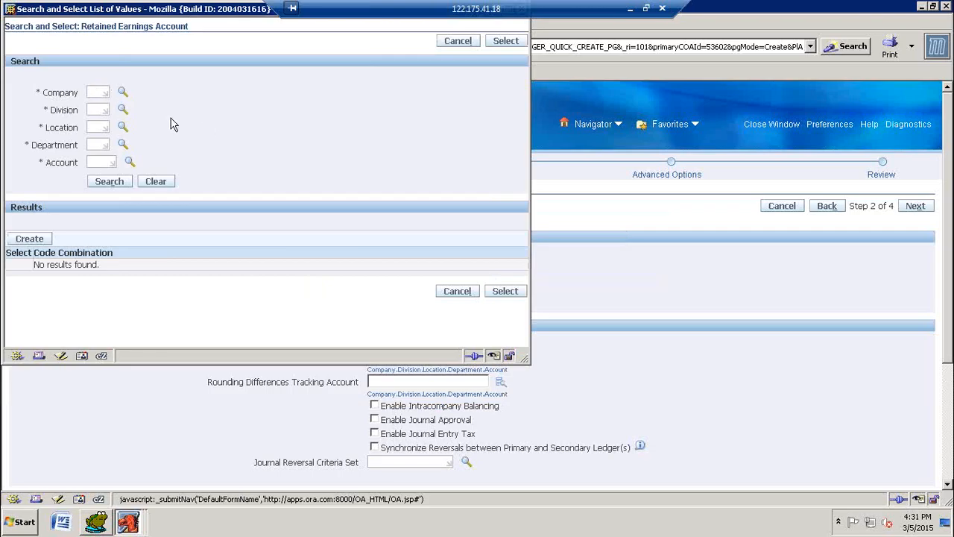
left_click(123, 93)
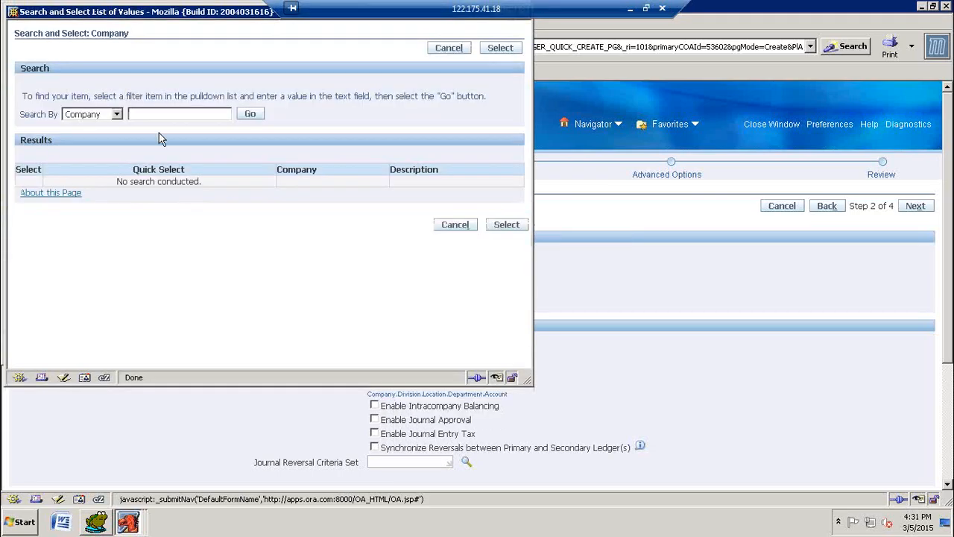
type("%")
left_click(248, 117)
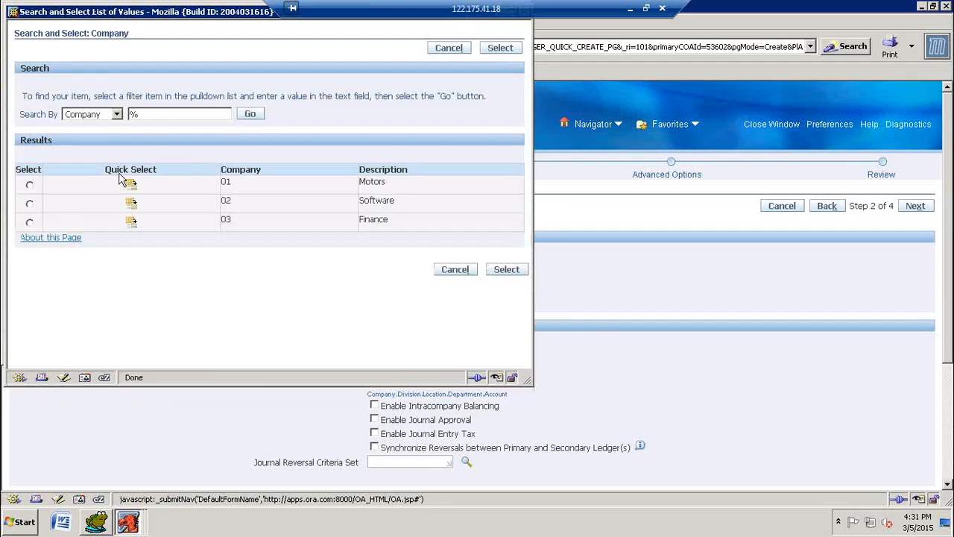
left_click(131, 185)
Step: Set the Retained Earnings Account's Division, Location and Department segments to 00 and its Account segment to 0001, Retaining Earning
left_click(92, 118)
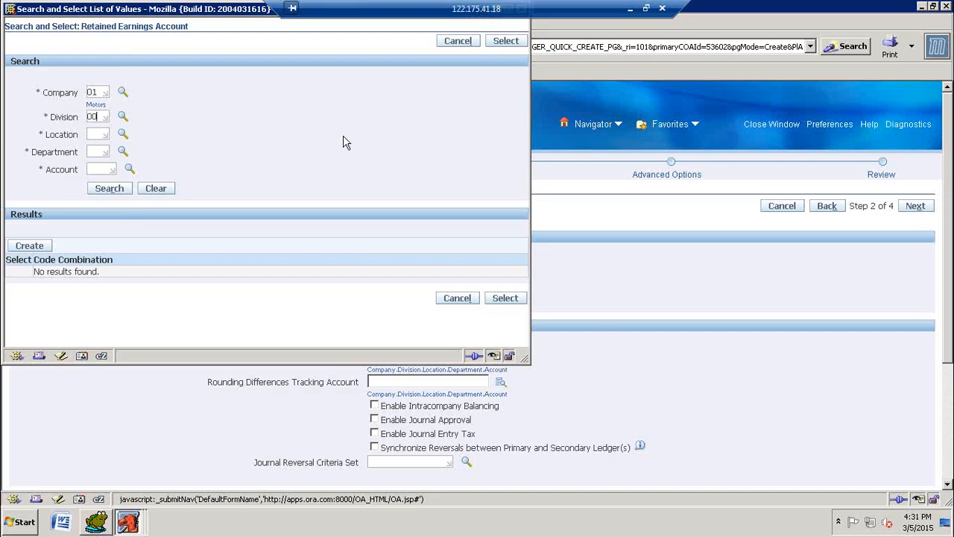
type("00")
key("Tab")
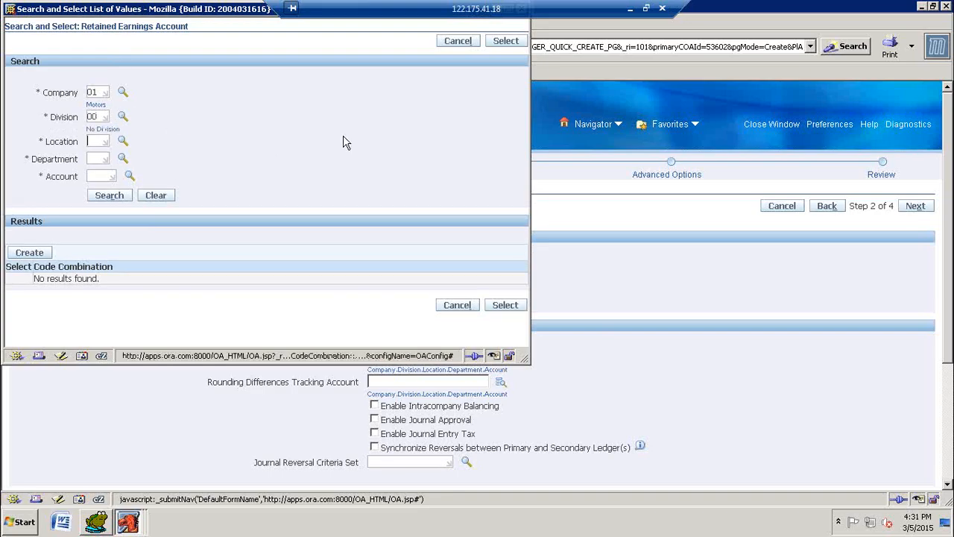
type("00")
key("Tab")
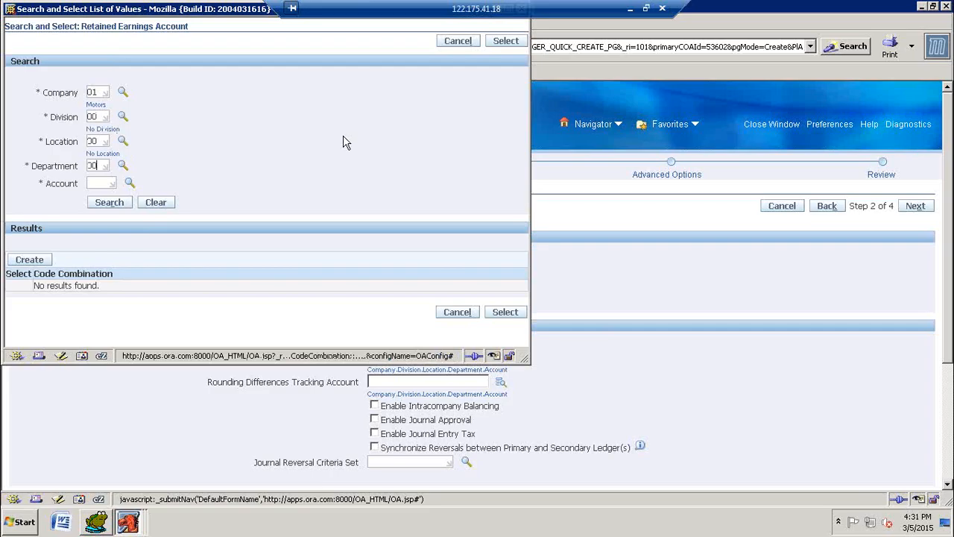
key("Tab")
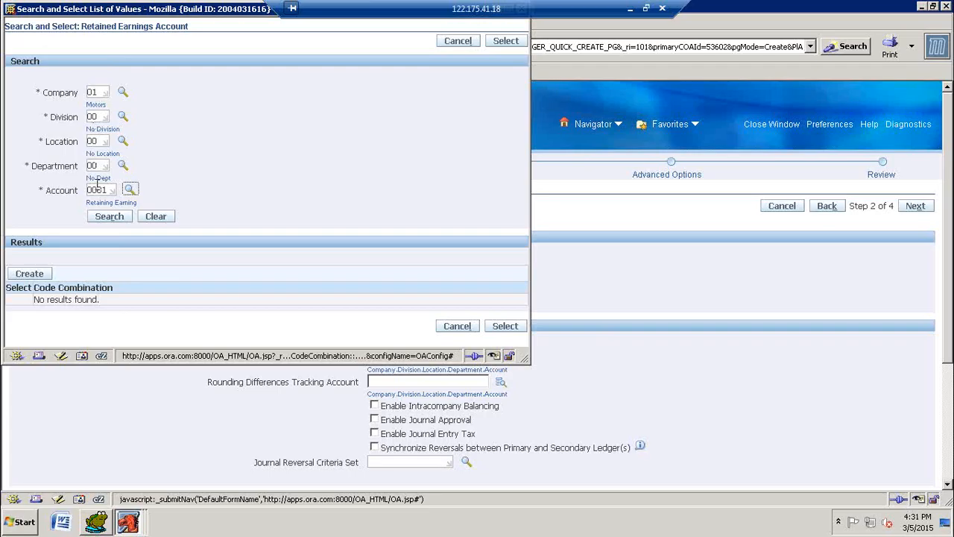
Step: Create the code combination 01.00.00.00.0001 and select it as the ledger's Retained Earnings Account
left_click(43, 274)
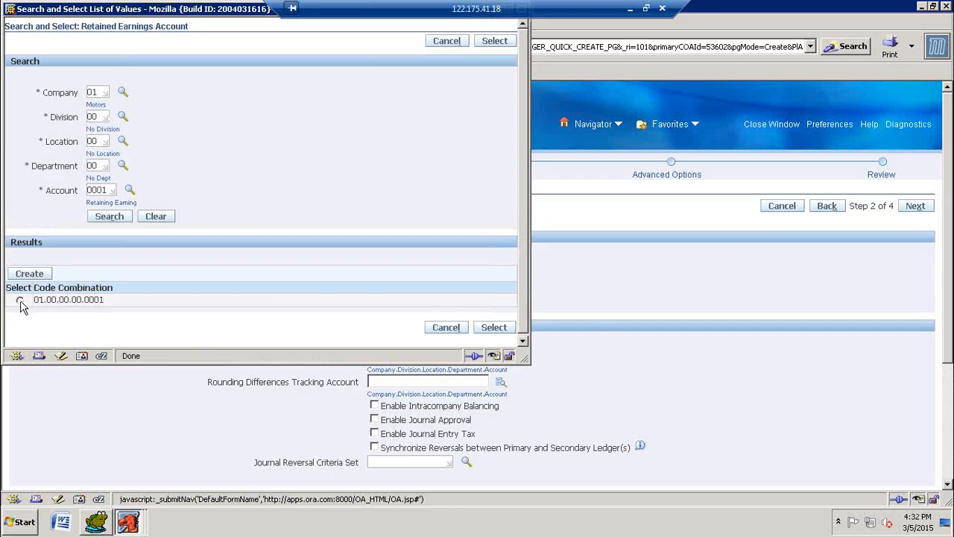
left_click(20, 301)
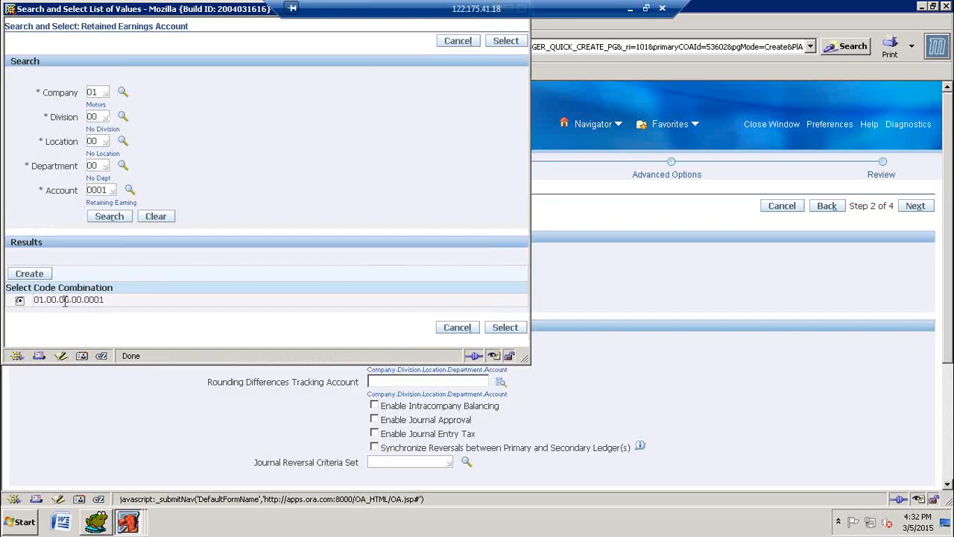
left_click(507, 333)
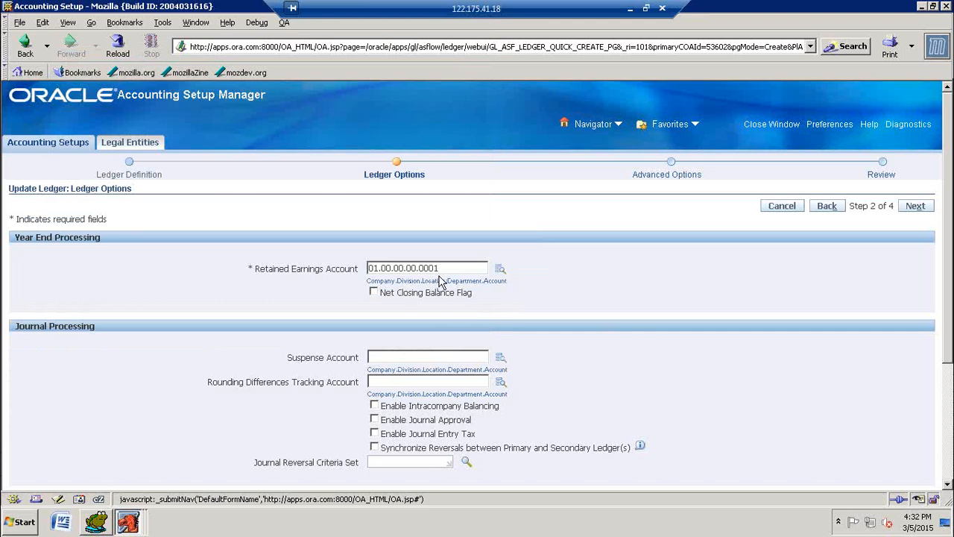
Step: Keep the remaining Ledger Options and the Advanced Options at their defaults and continue to the Review stage
scroll(736, 311, "down", 4)
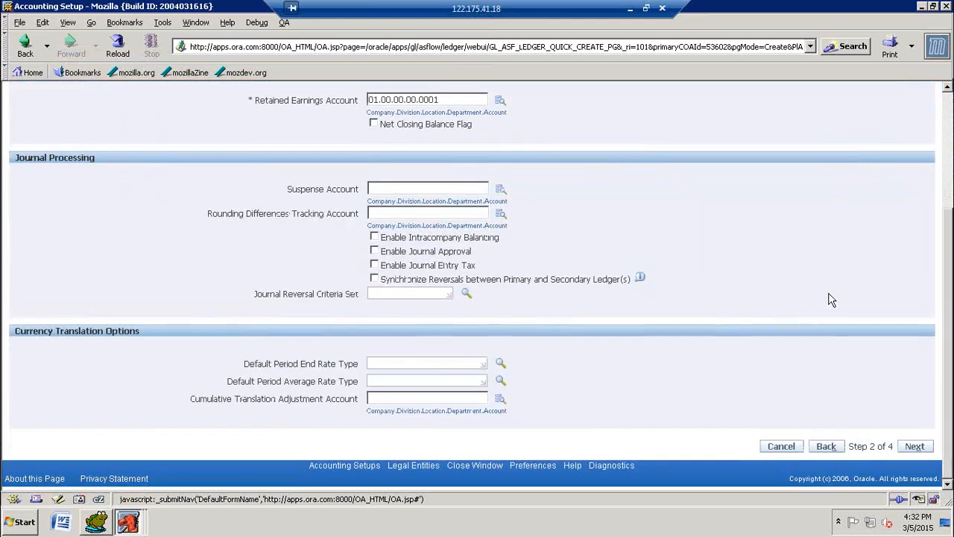
scroll(831, 298, "up", 4)
left_click(922, 213)
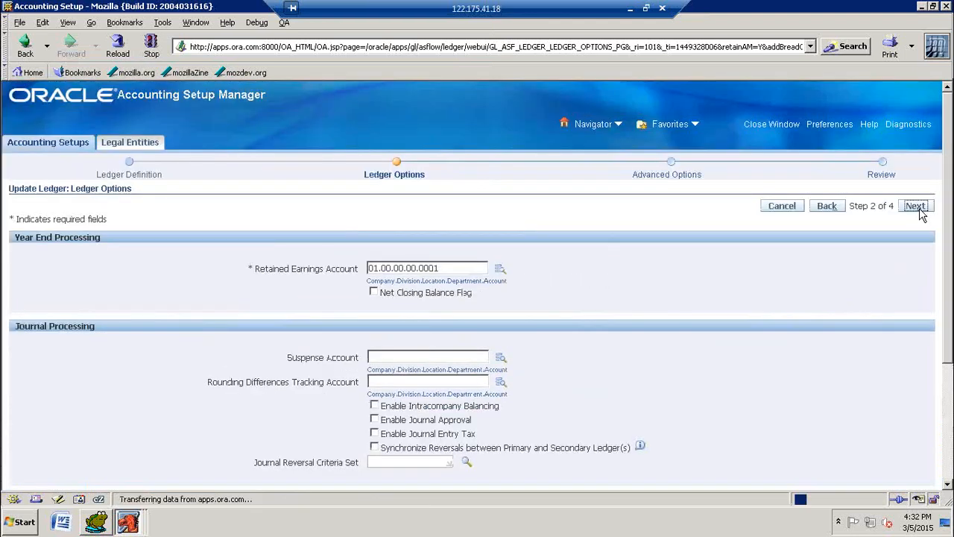
scroll(852, 286, "down", 4)
scroll(852, 285, "up", 4)
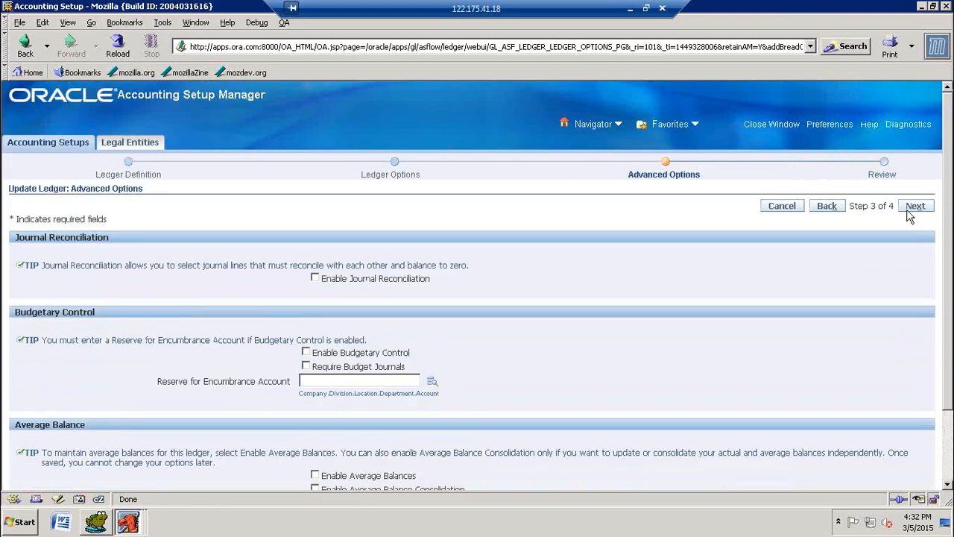
left_click(912, 210)
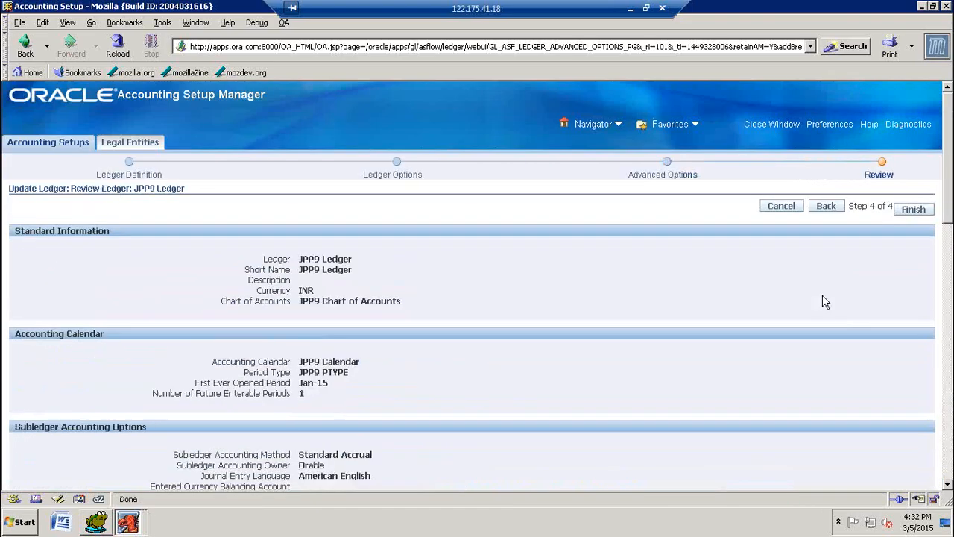
Step: Review the complete JPP9 Ledger summary and finish the ledger update
scroll(830, 297, "down", 10)
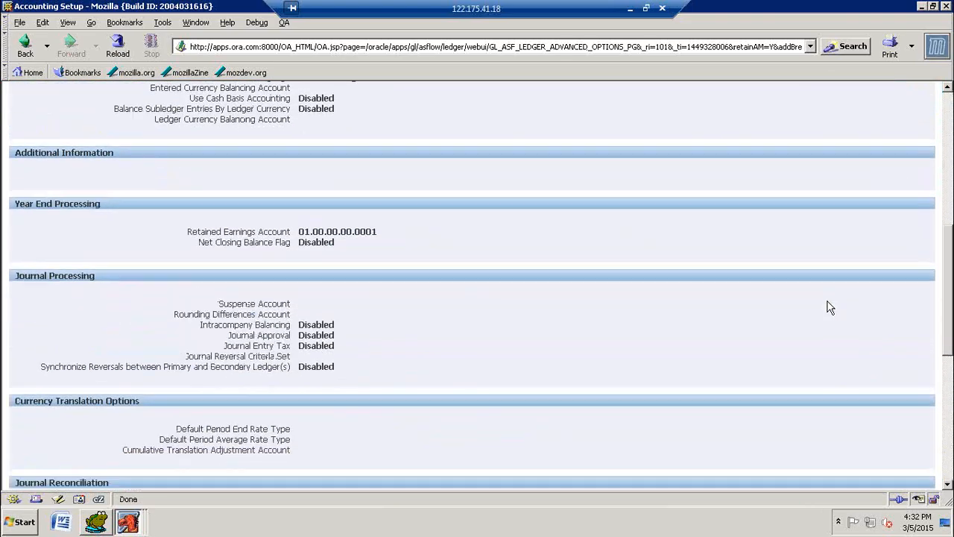
scroll(829, 308, "down", 6)
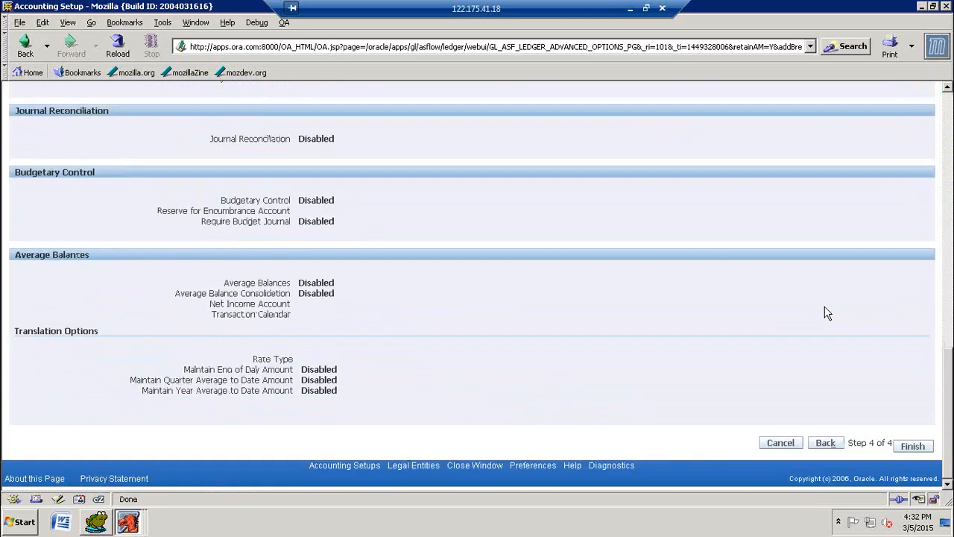
scroll(831, 311, "up", 4)
scroll(830, 311, "up", 10)
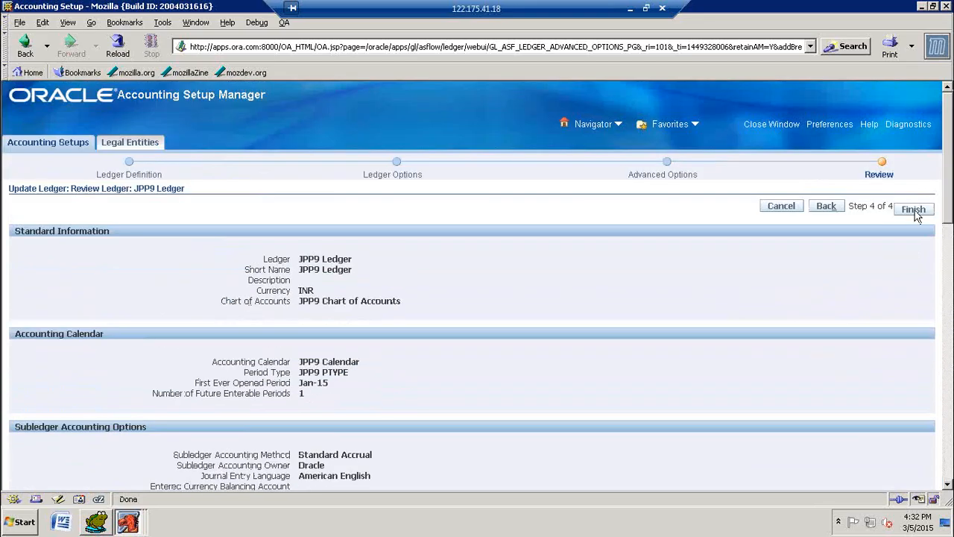
left_click(914, 210)
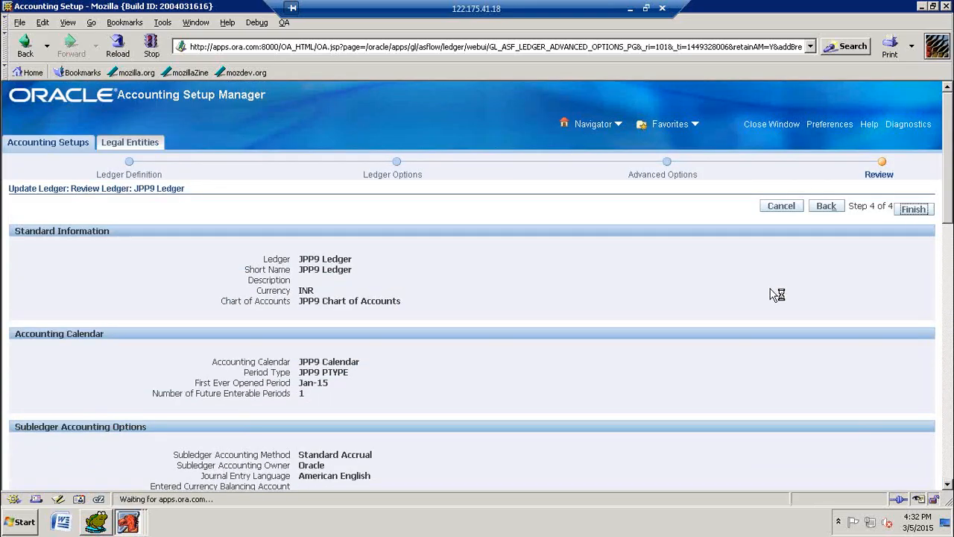
scroll(875, 321, "down", 2)
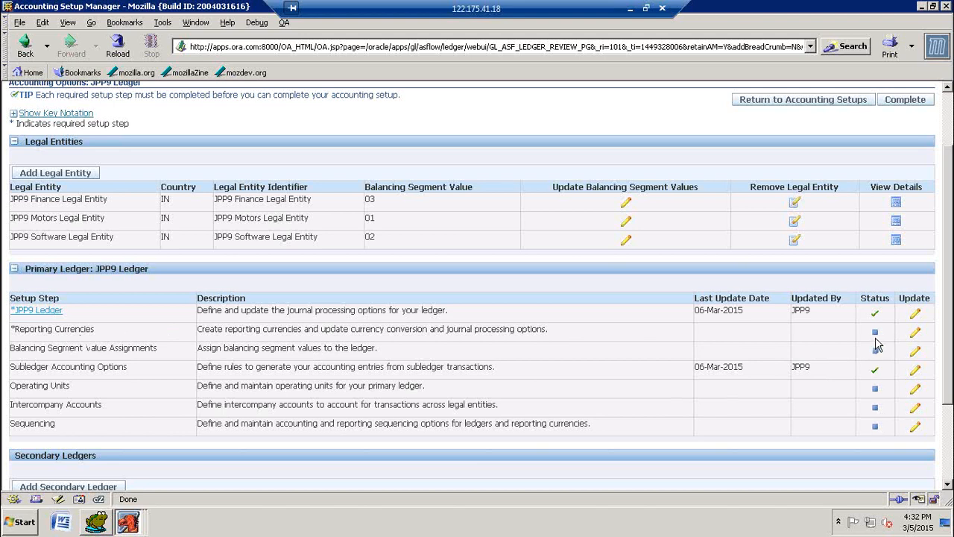
mouse_move(877, 339)
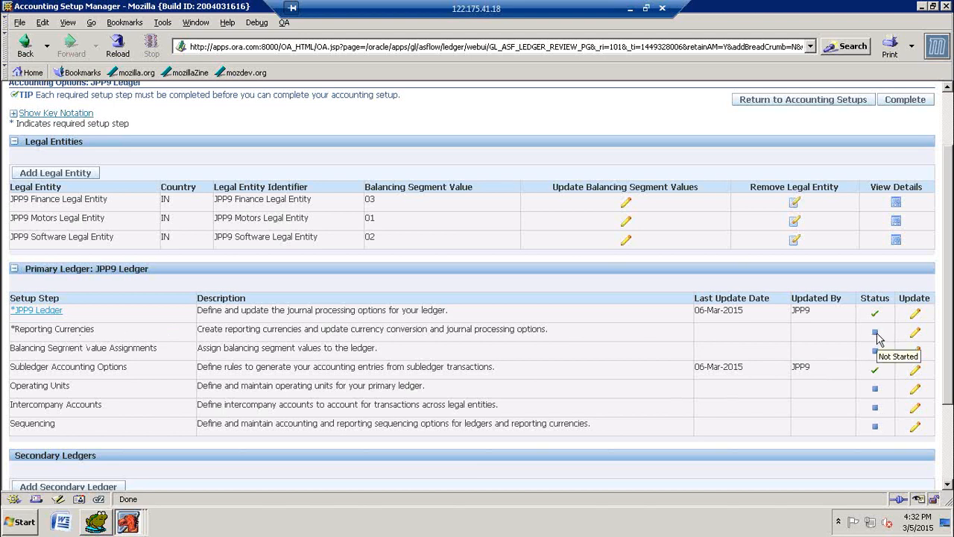
left_click(915, 333)
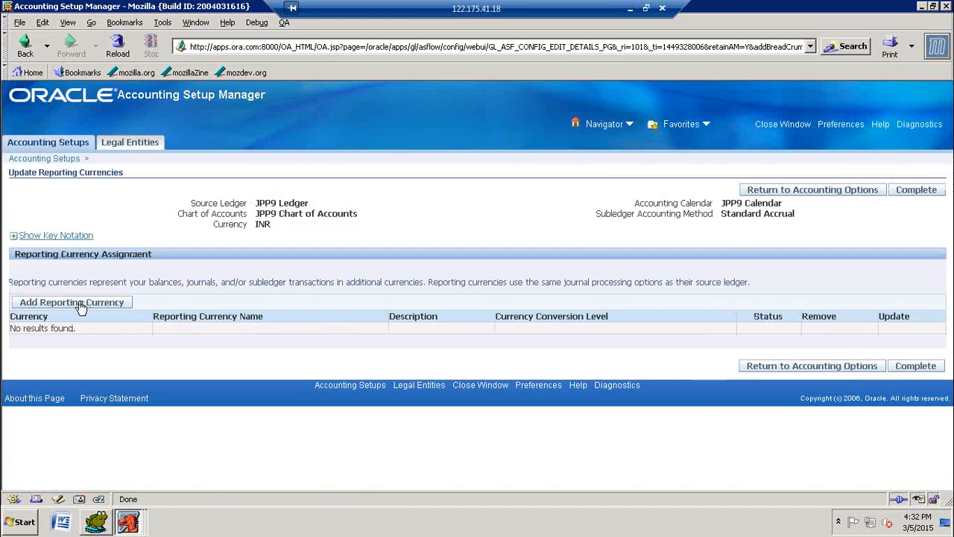
left_click(80, 306)
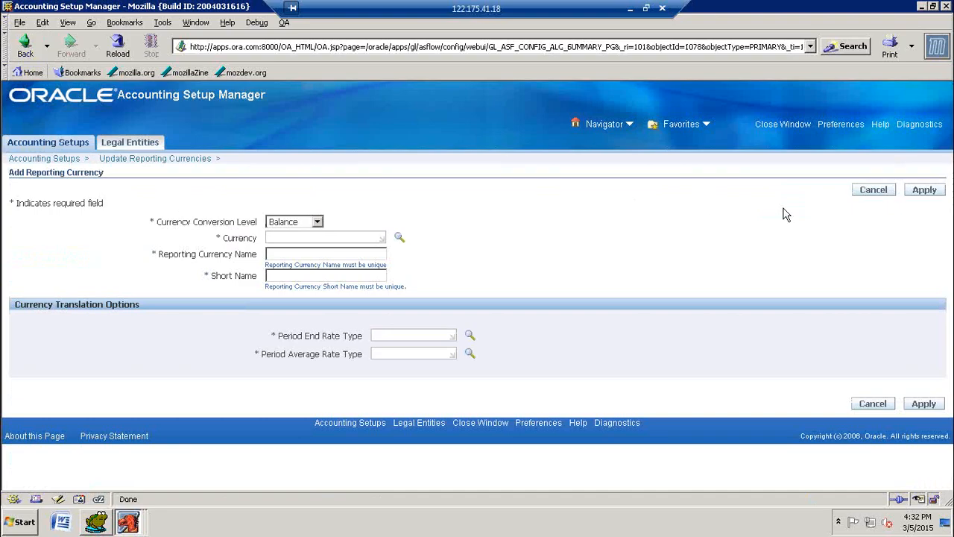
left_click(26, 44)
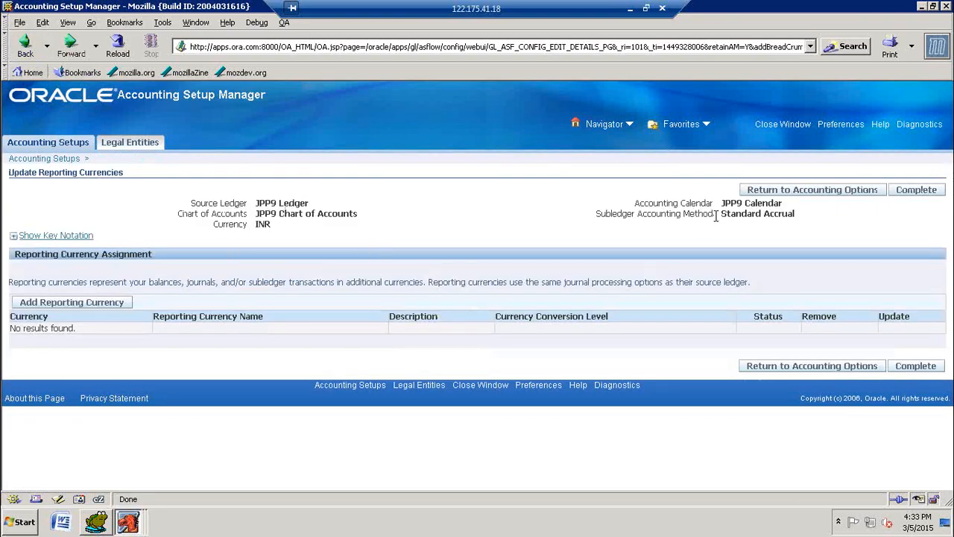
left_click(916, 191)
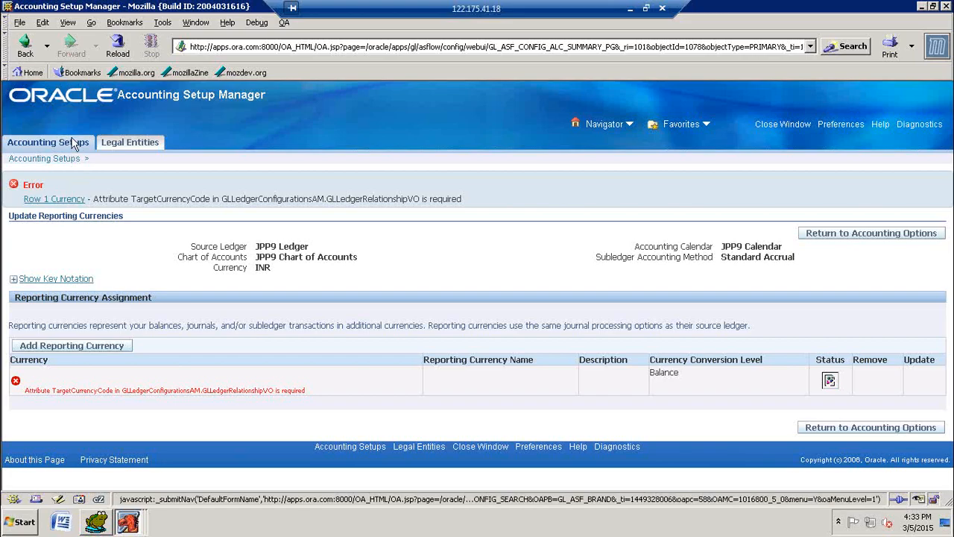
left_click(24, 47)
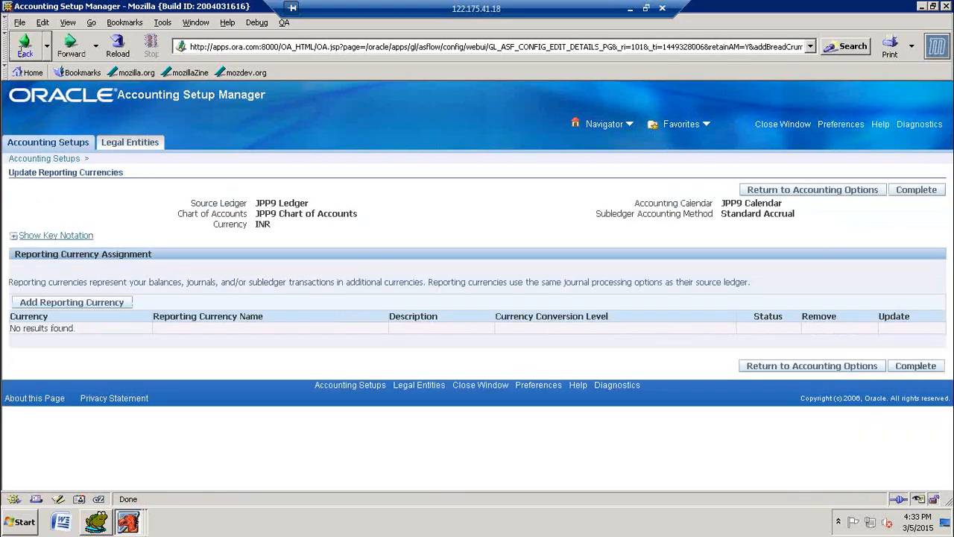
left_click(25, 46)
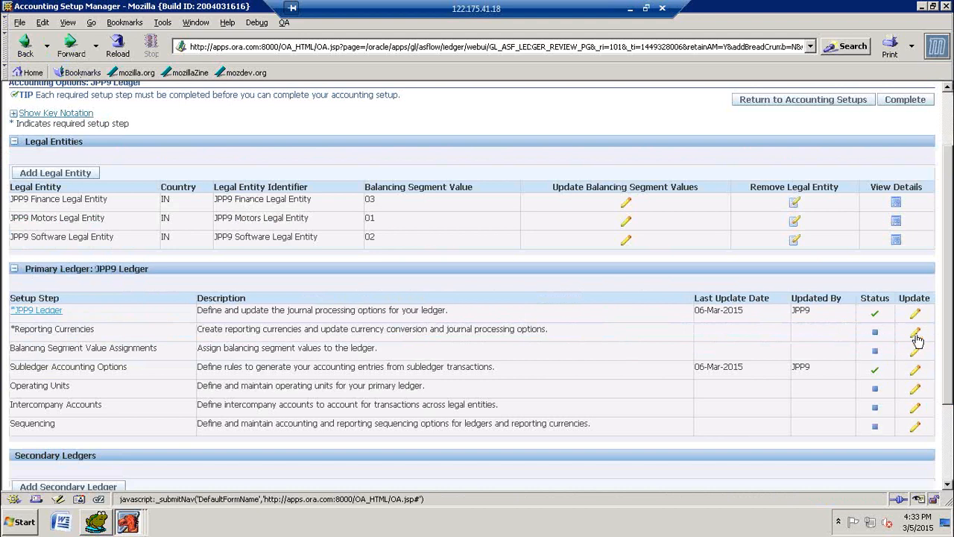
Step: Complete the primary ledger's Reporting Currencies and Balancing Segment Value Assignments setup steps without adding any currency or segment value
left_click(916, 335)
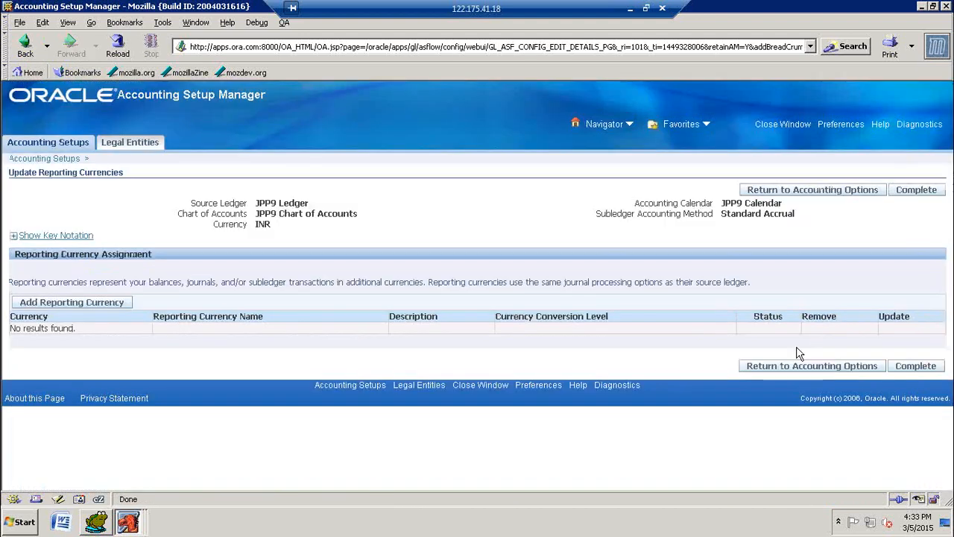
left_click(922, 192)
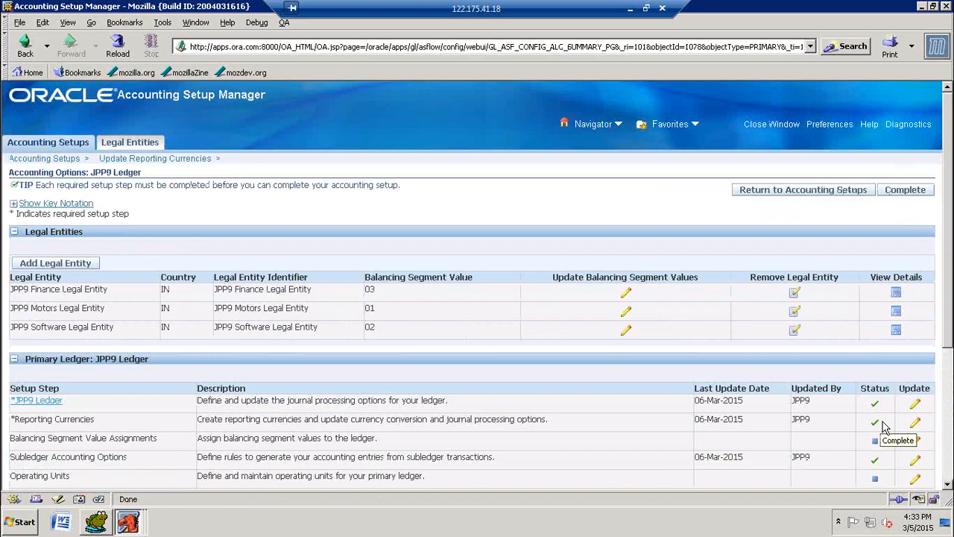
scroll(883, 426, "down", 3)
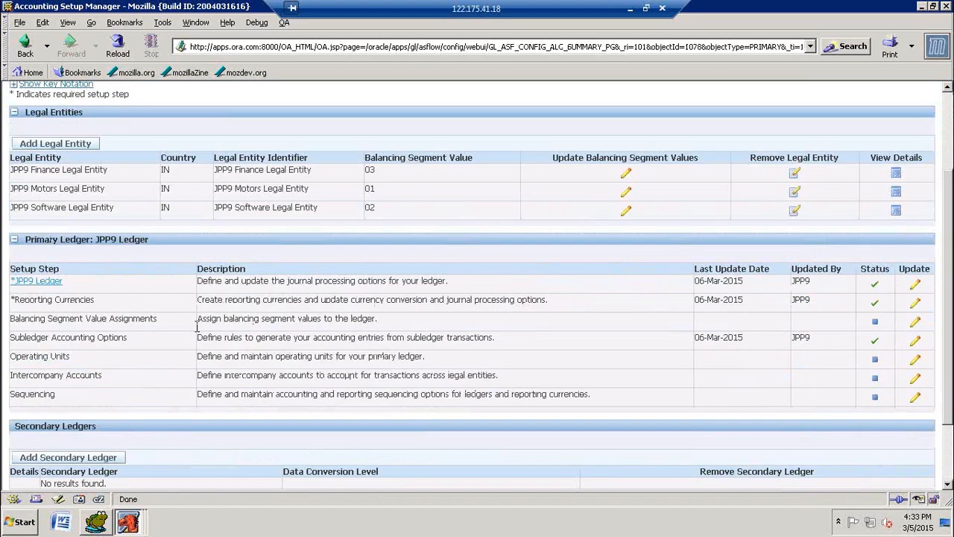
left_click(916, 325)
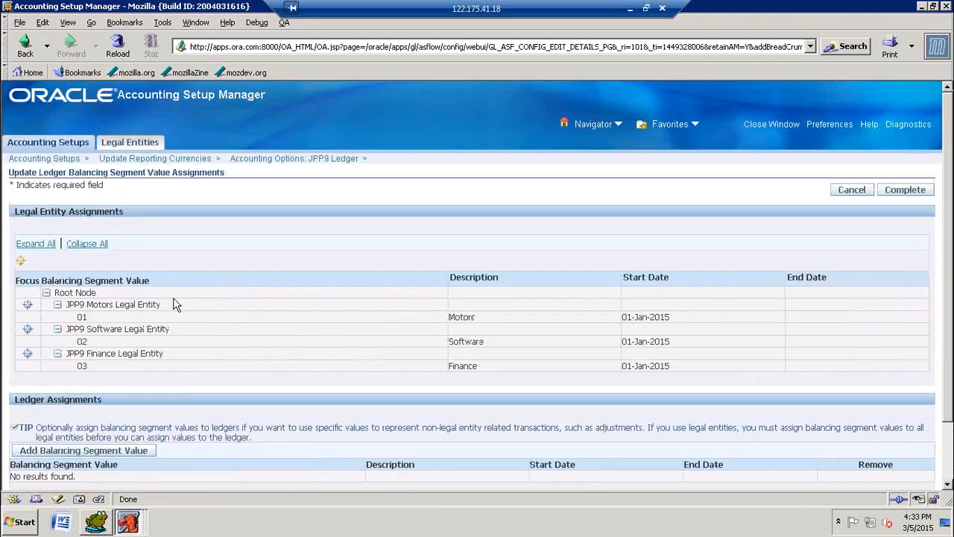
left_click(908, 194)
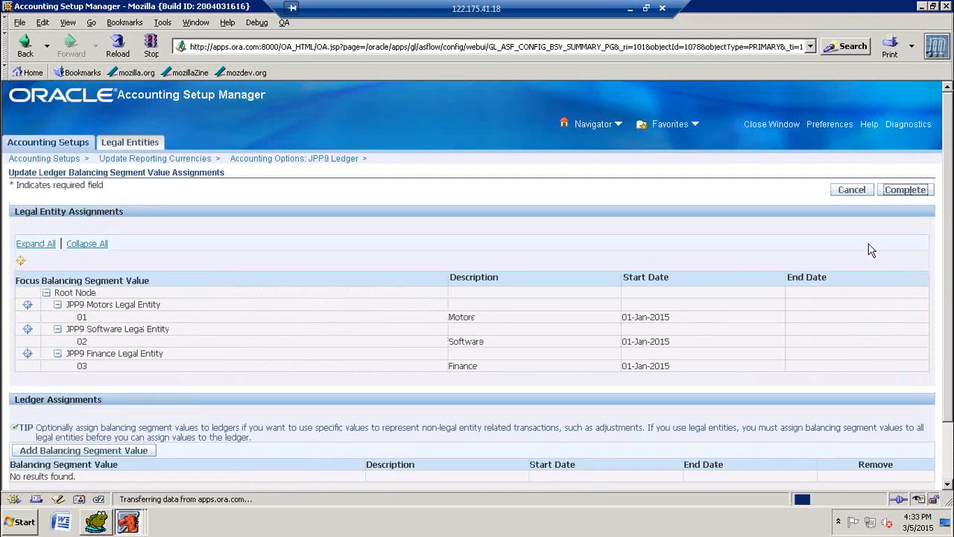
Step: Open the Operating Units setup step of the JPP9 primary ledger for updating
scroll(876, 353, "down", 1)
scroll(876, 352, "down", 2)
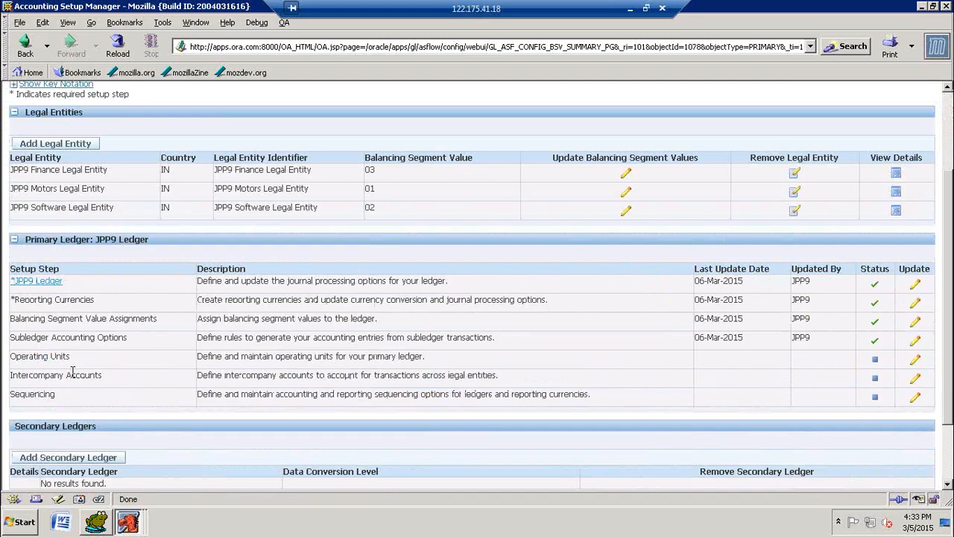
left_click(916, 361)
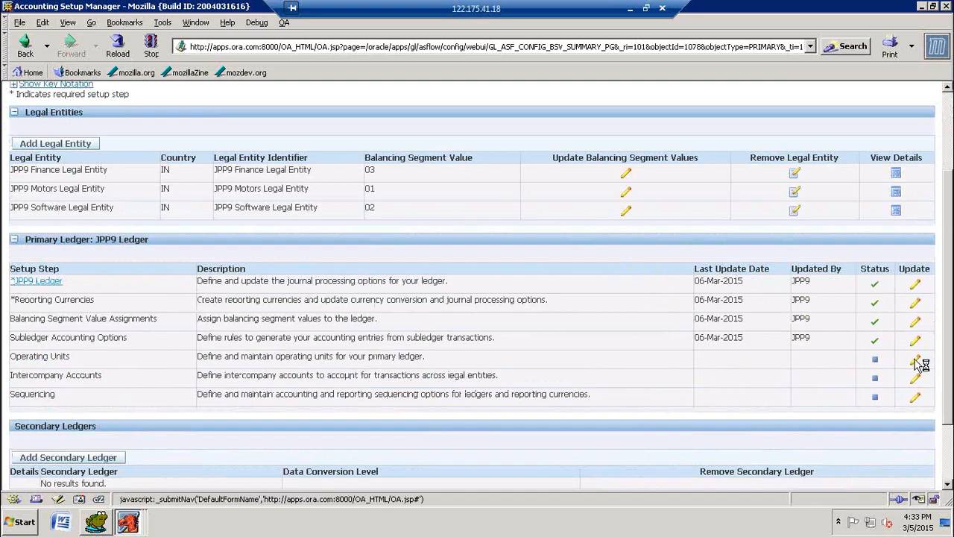
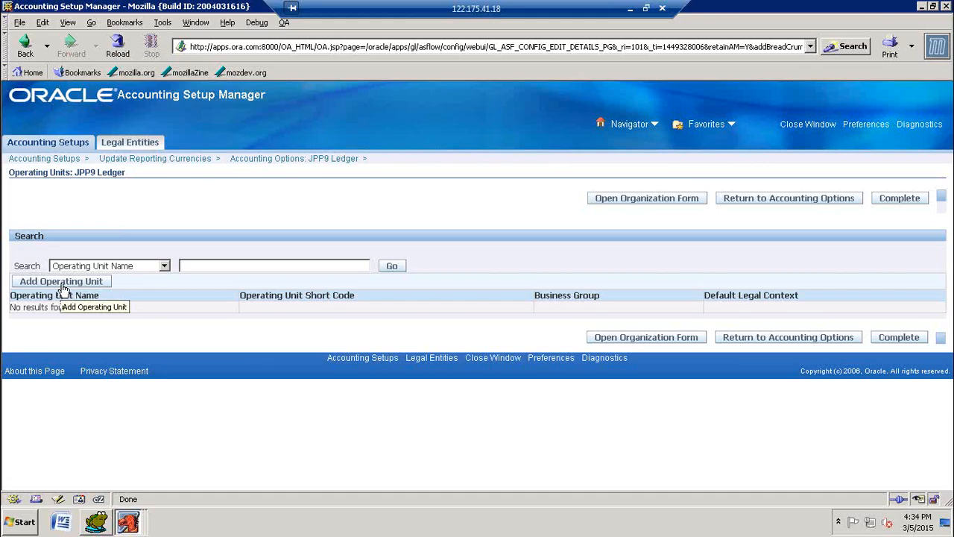
Step: Add an operating unit to the JPP9 Ledger named "JPP9 Cars Operating Unit" with the short code "JPP9 Cars"
left_click(64, 289)
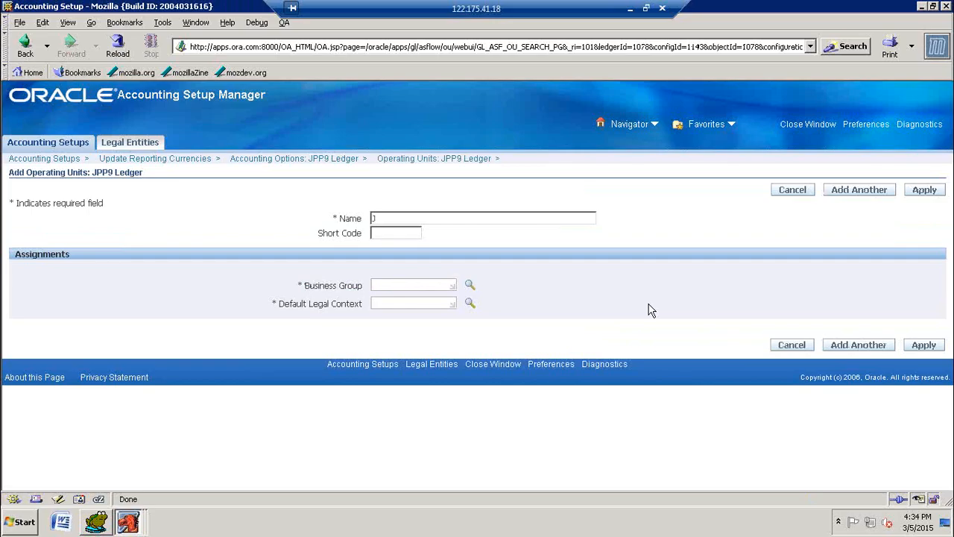
type("PP9 Cars Coerating Unit")
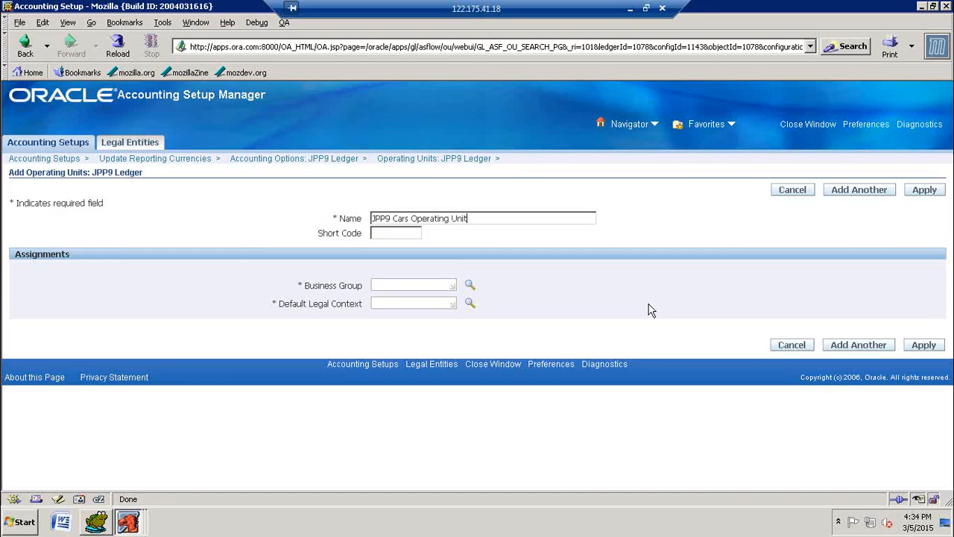
type("J")
type("PP")
type("9 Cars")
Step: Assign the business group JPP9 Business Group INDIA to the new operating unit
type("JPP")
type("9 Bu")
key("Tab")
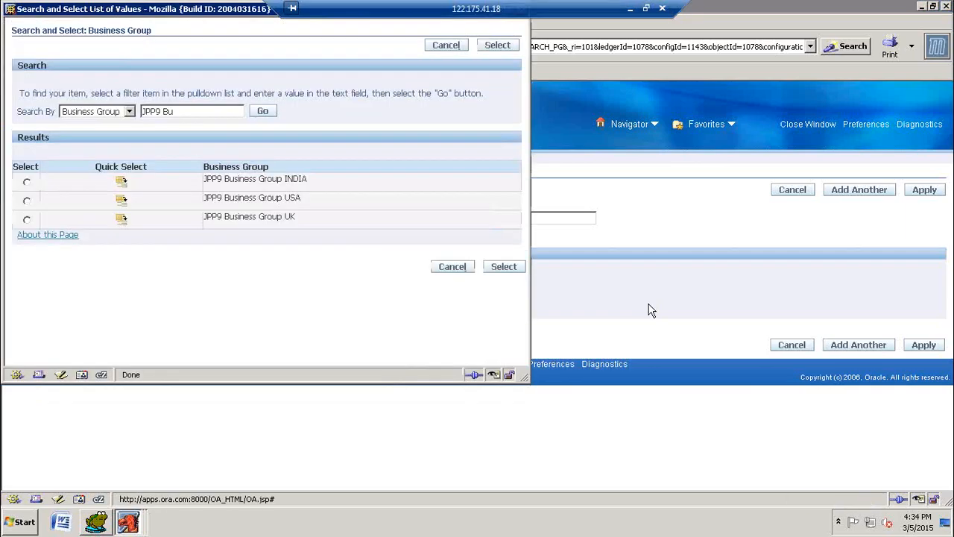
left_click(121, 182)
Step: Set the default legal context to JPP9 Motors Legal Entity and save the operating unit, completing the Operating Units setup step
left_click(415, 306)
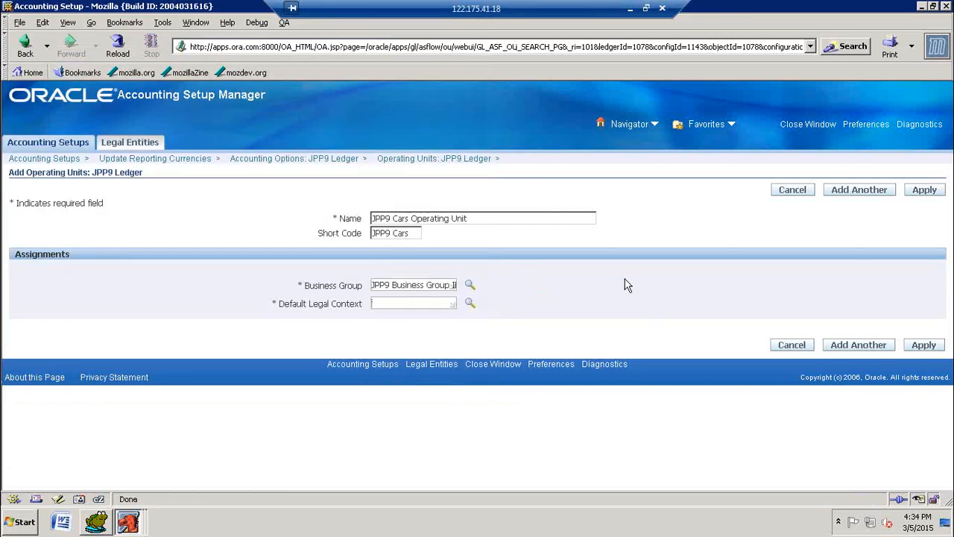
type("jpp9 mo")
key("Tab")
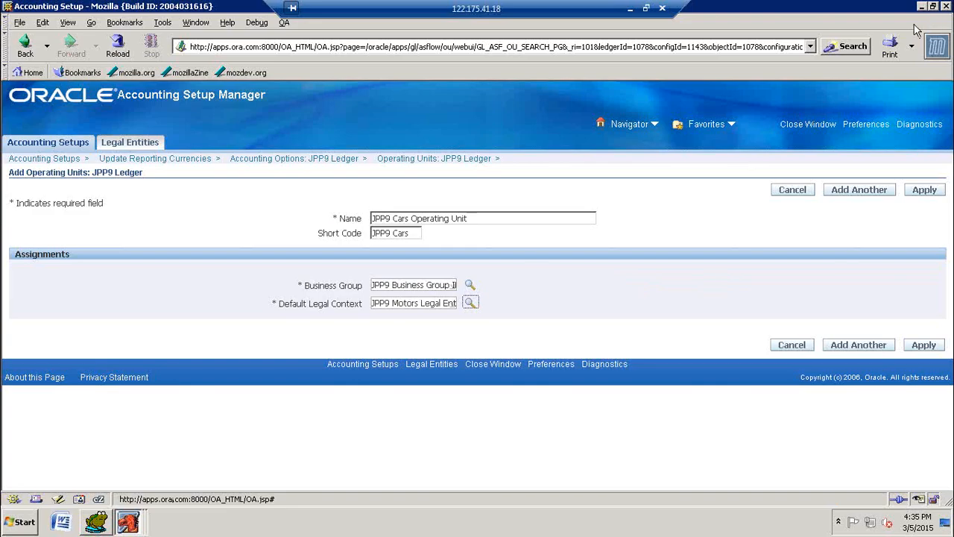
left_click(923, 191)
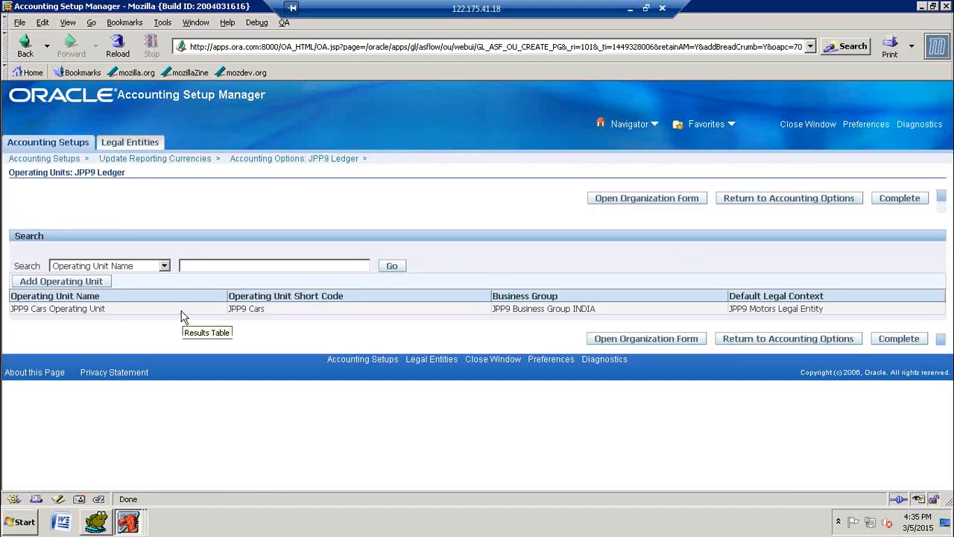
left_click(898, 199)
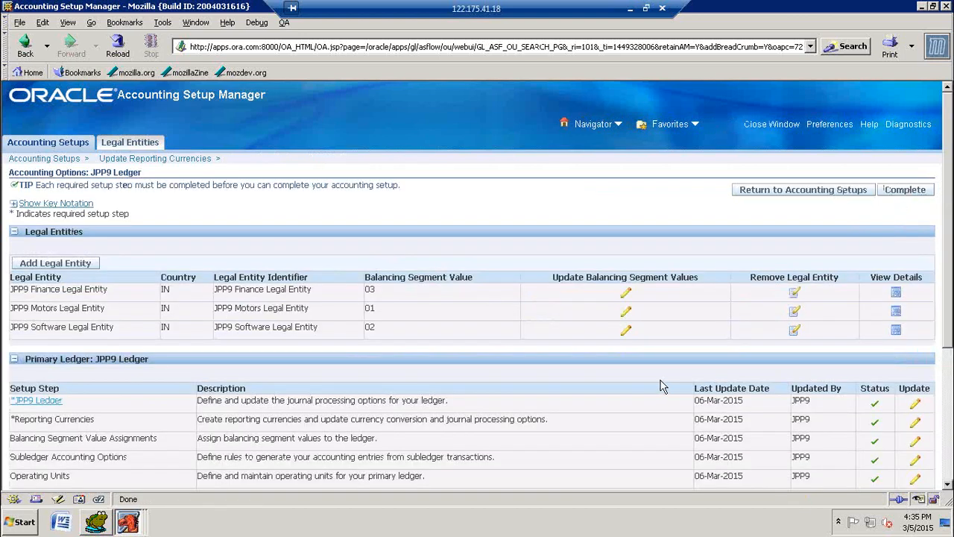
Step: Save the Intercompany Accounts and Sequencing setup steps with the status In Progress, without defining any accounts or sequencing contexts
scroll(842, 405, "down", 3)
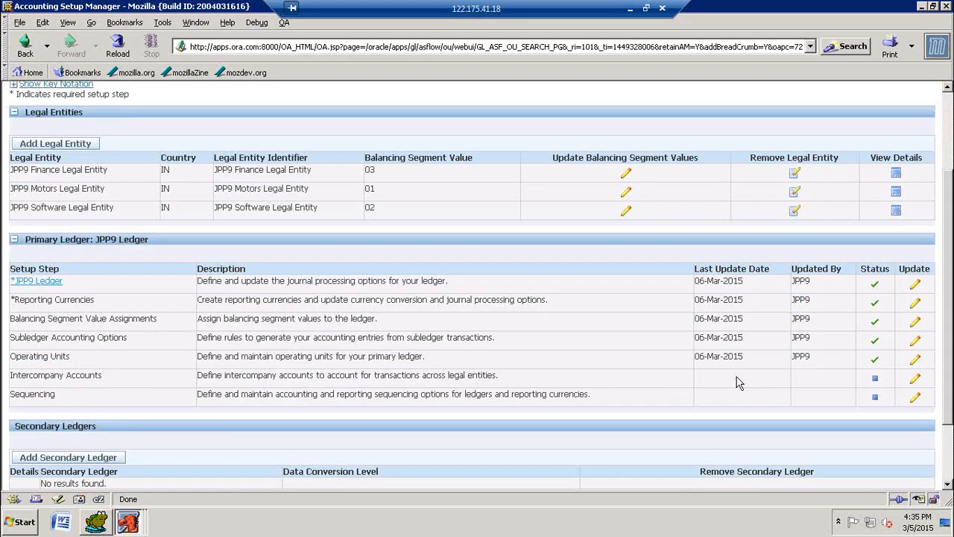
left_click(916, 387)
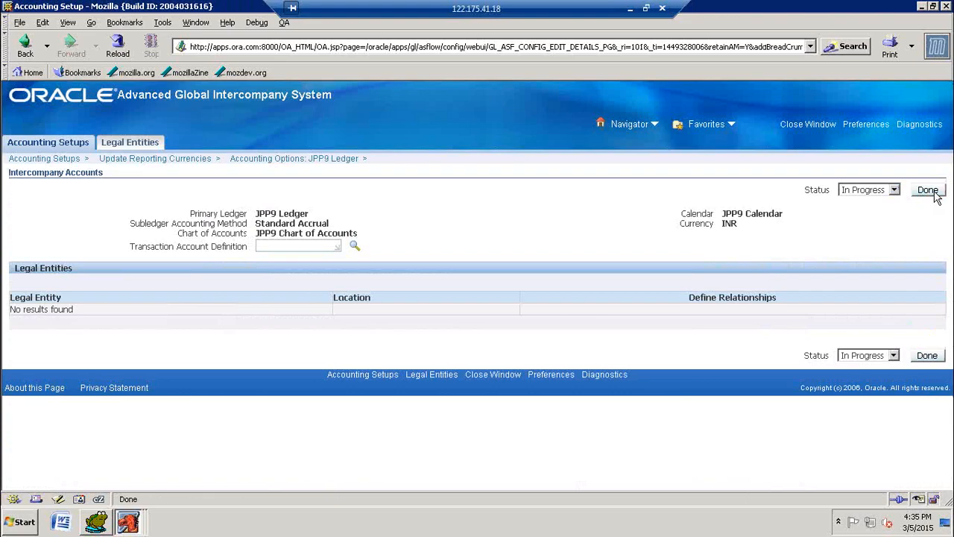
left_click(928, 190)
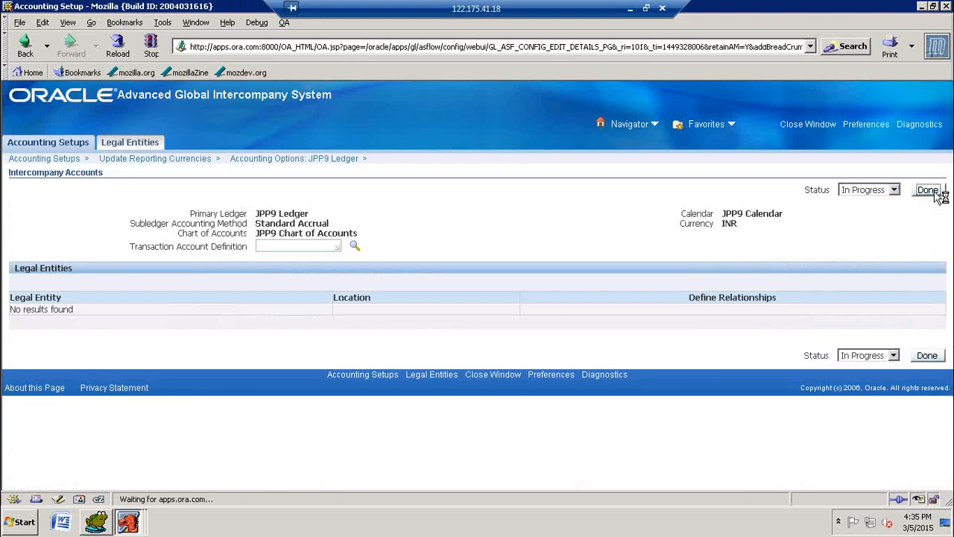
scroll(850, 317, "down", 4)
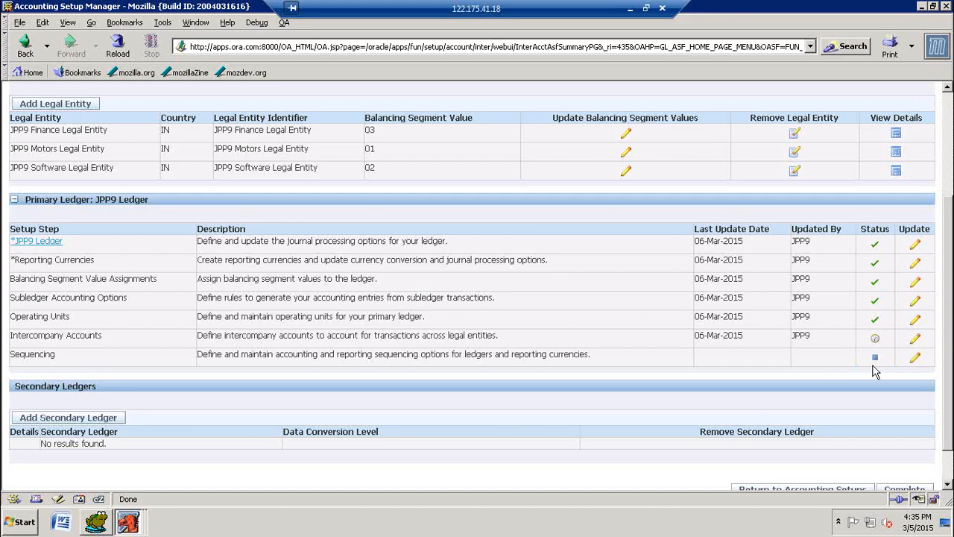
left_click(915, 358)
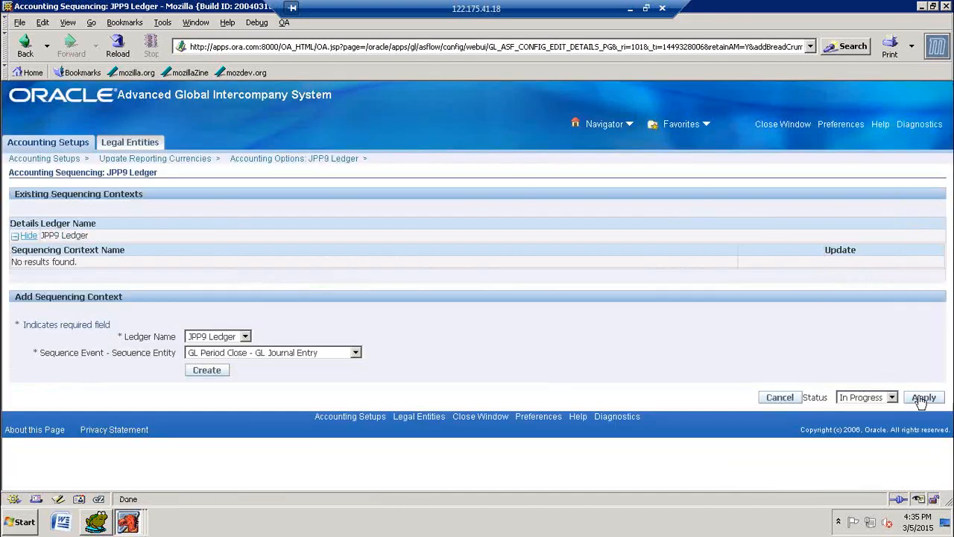
left_click(923, 398)
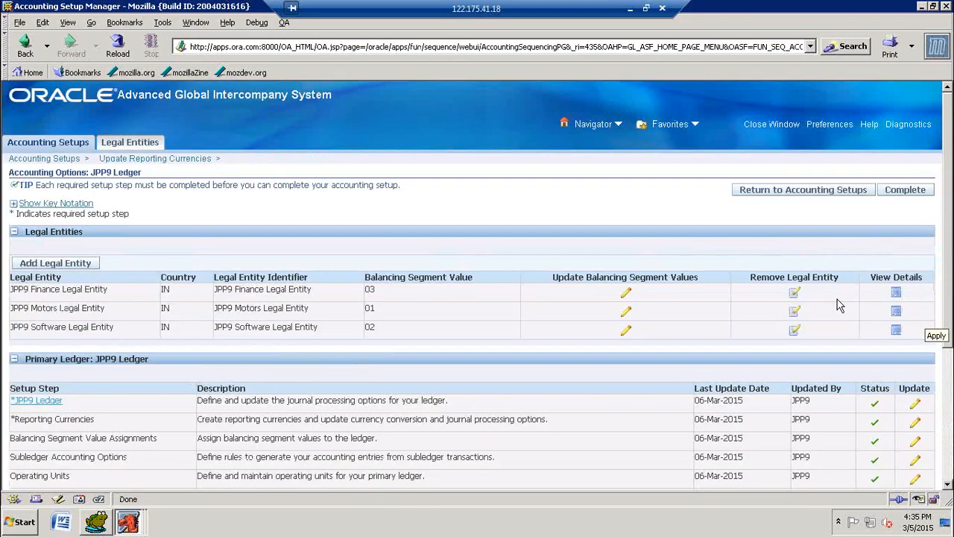
Step: Check the status of the primary ledger's setup steps and complete the JPP9 Ledger accounting setup
scroll(850, 343, "down", 5)
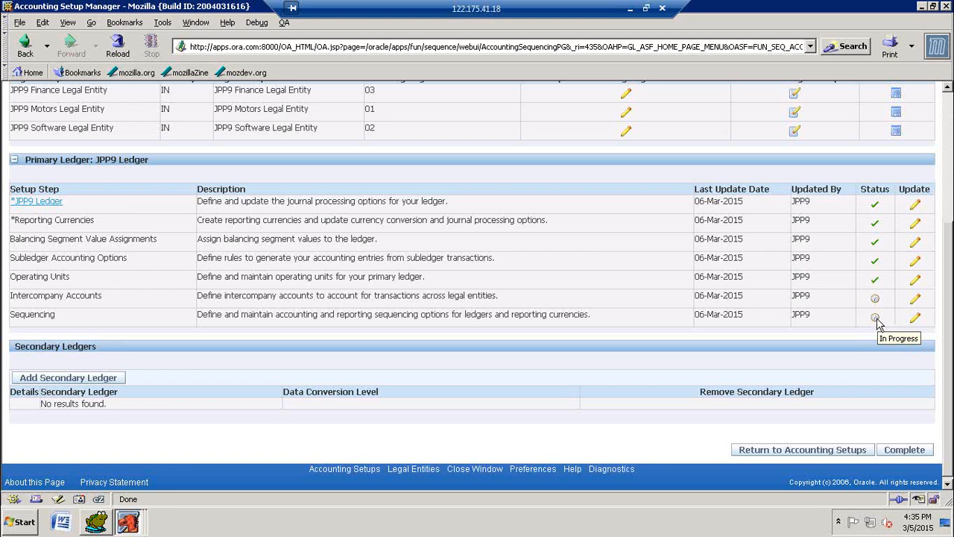
scroll(876, 319, "up", 5)
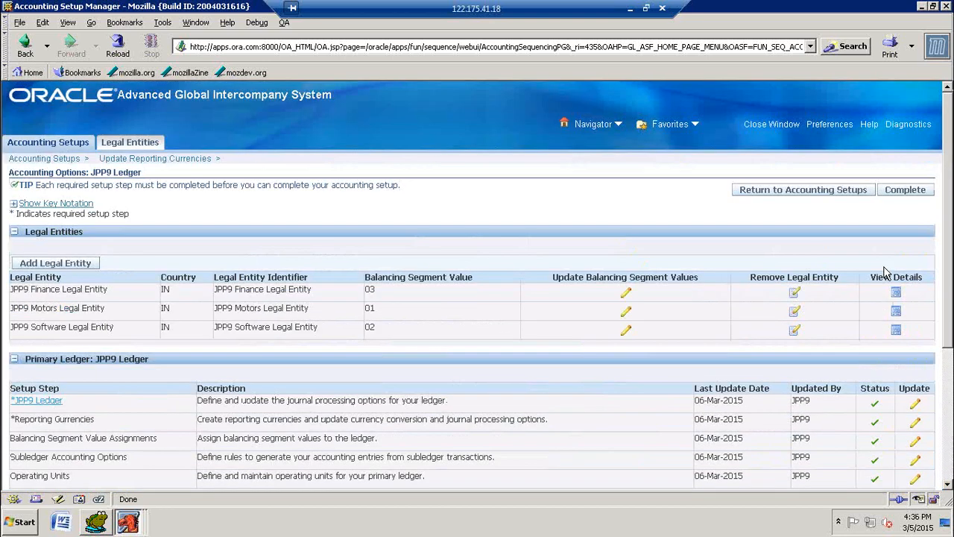
left_click(905, 191)
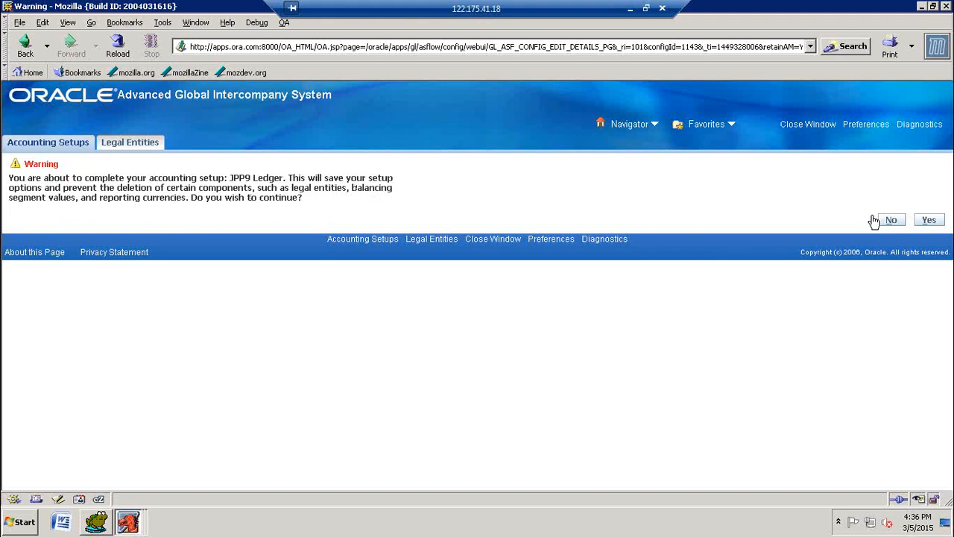
left_click(927, 222)
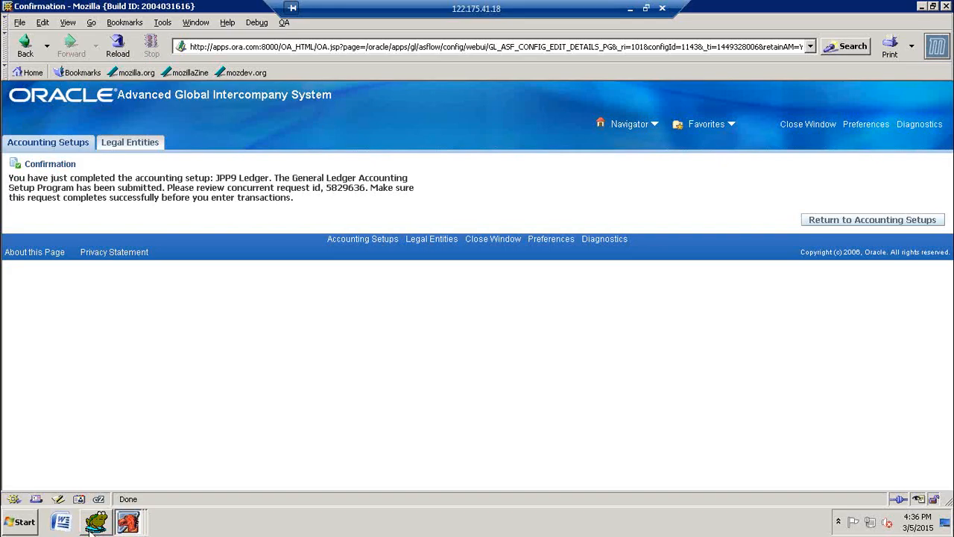
Step: Switch to Oracle Applications, list the concurrent requests and refresh the status of the General Ledger Accounting Setup Program
left_click(128, 521)
left_click(138, 474)
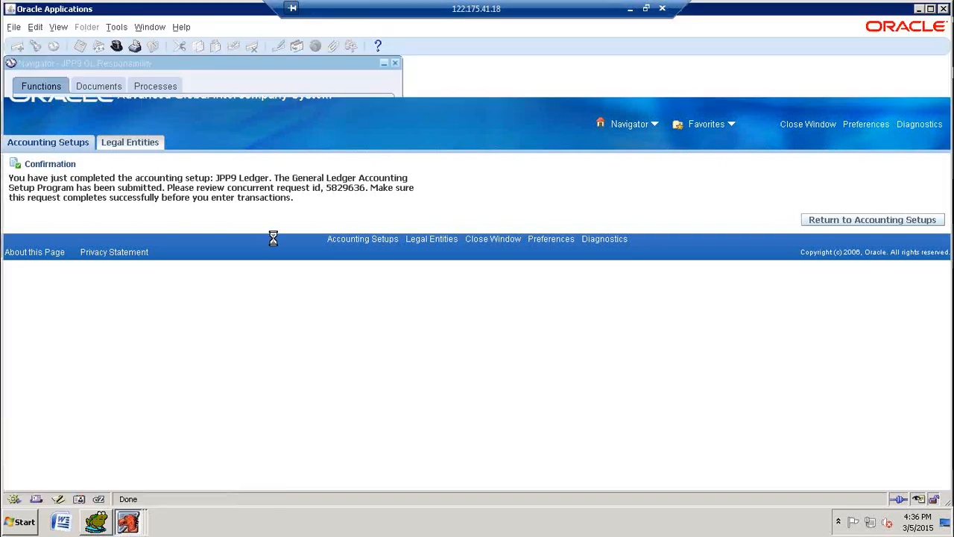
left_click(59, 29)
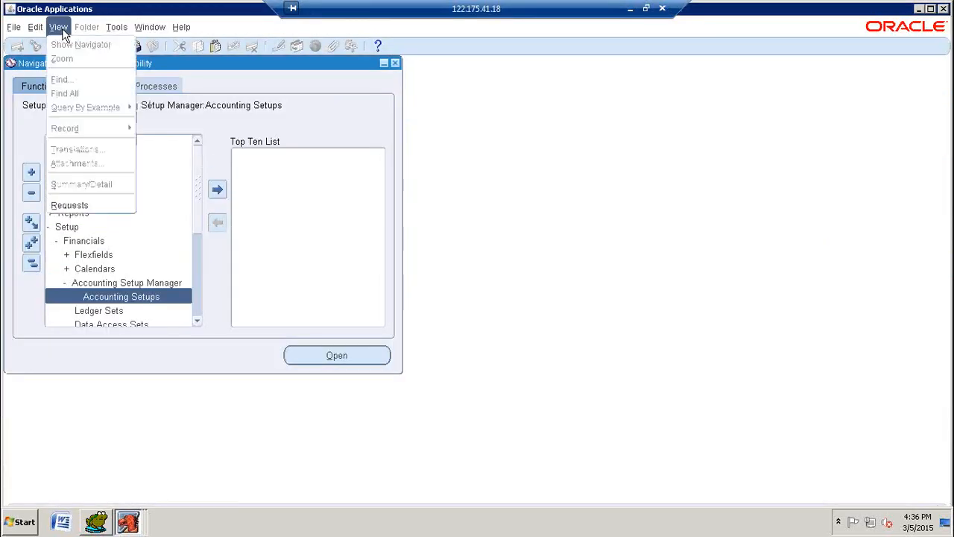
left_click(95, 202)
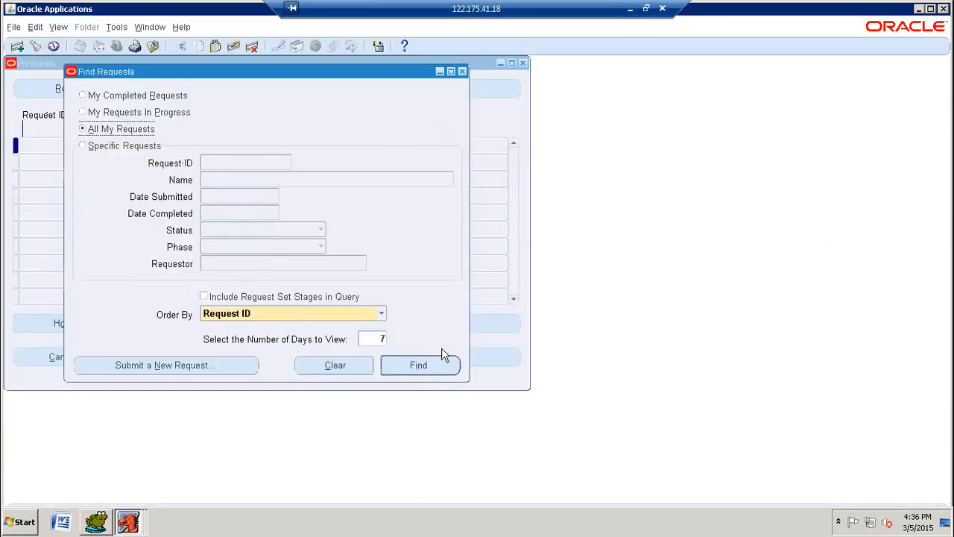
left_click(436, 366)
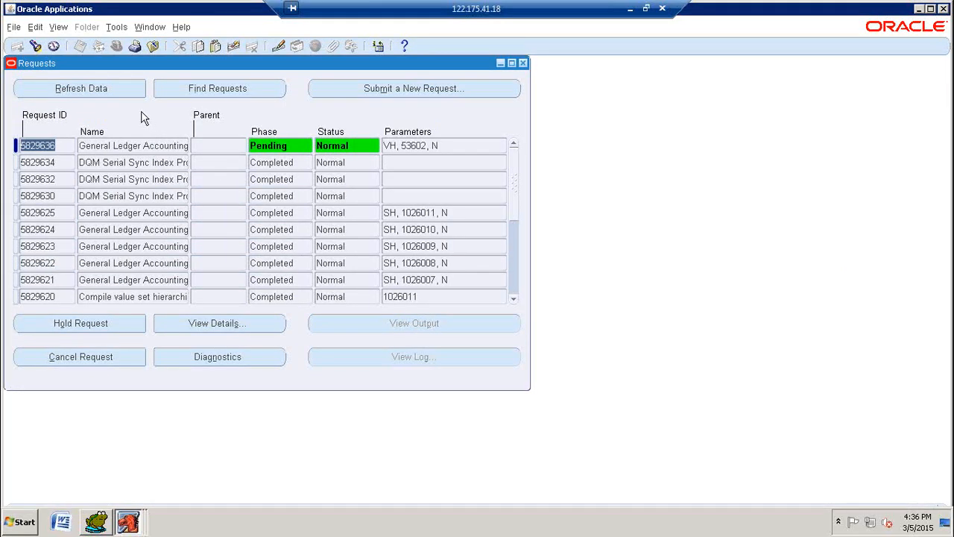
left_click(125, 92)
left_click(125, 93)
left_click(522, 63)
Step: Close the setup confirmation page and reopen Accounting Setups to search for ledgers matching jpp9%
left_click(130, 521)
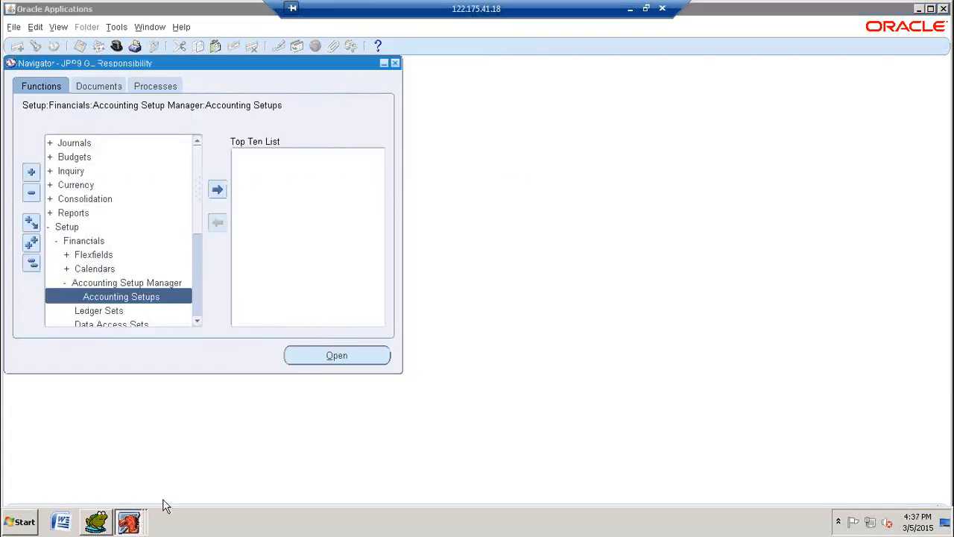
left_click(104, 492)
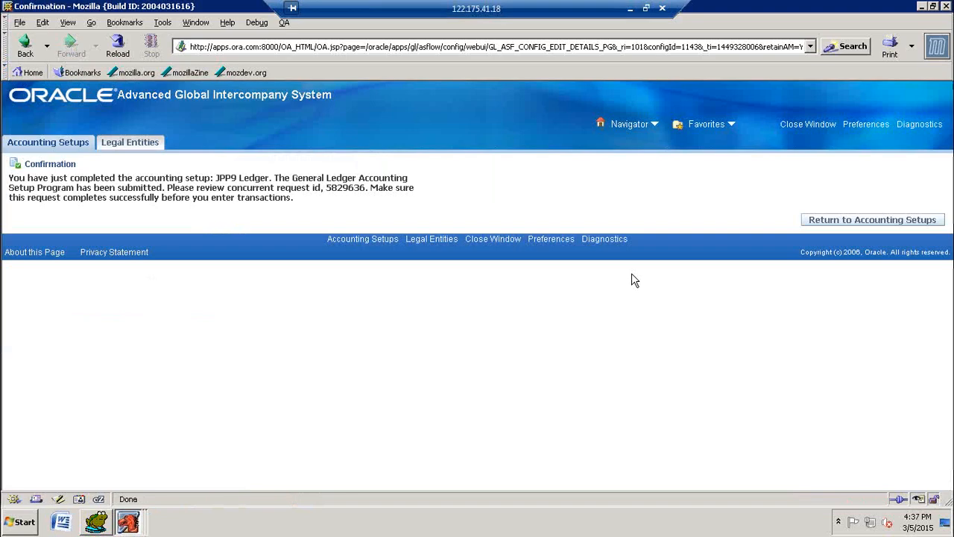
left_click(823, 125)
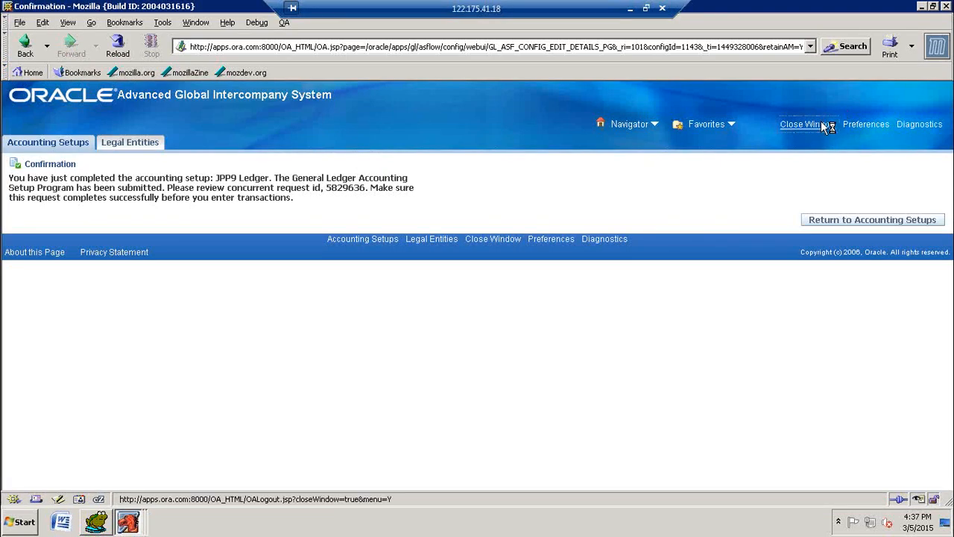
left_click(449, 275)
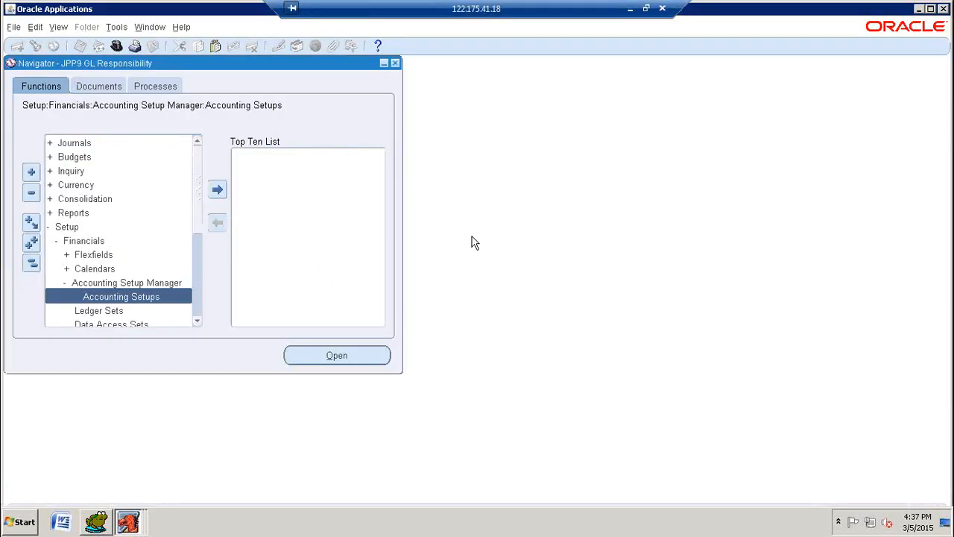
double_click(141, 297)
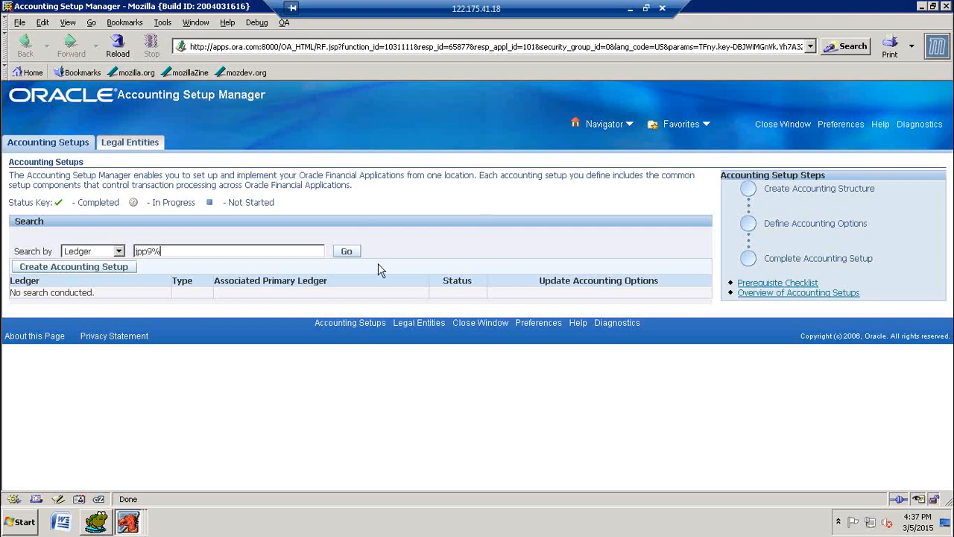
left_click(348, 251)
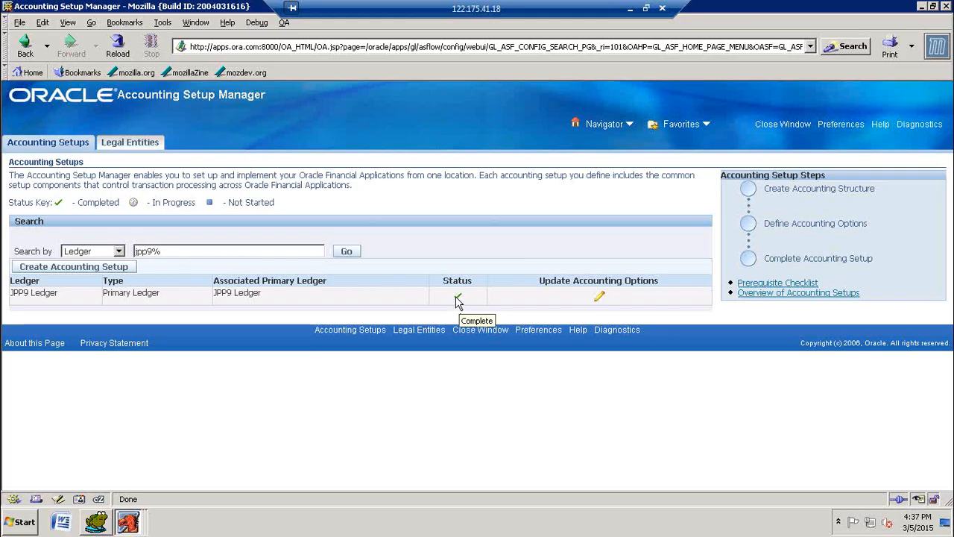
key("super+d")
right_click(385, 190)
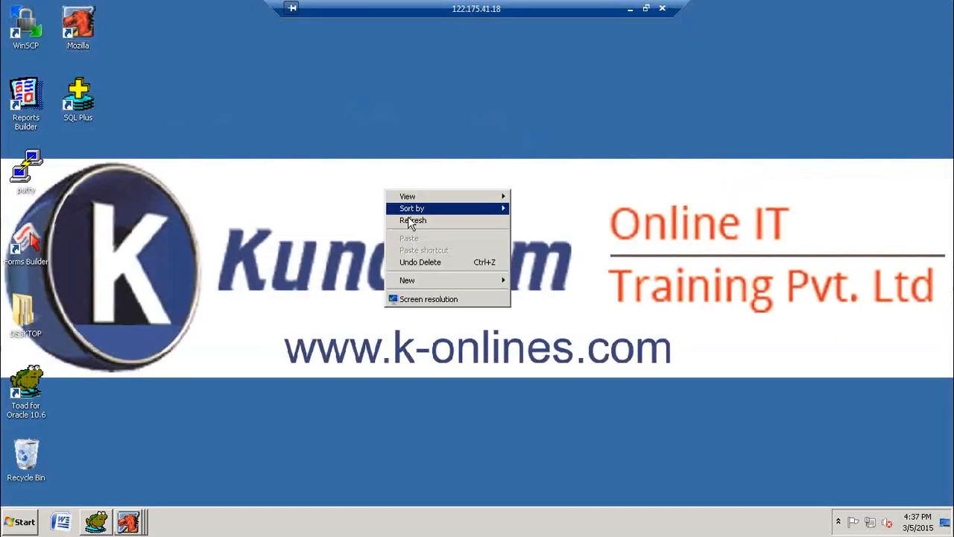
left_click(411, 220)
Step: Switch to Toad for Oracle and run the query SELECT * FROM GL_LEDGERS below the existing statements
left_click(101, 521)
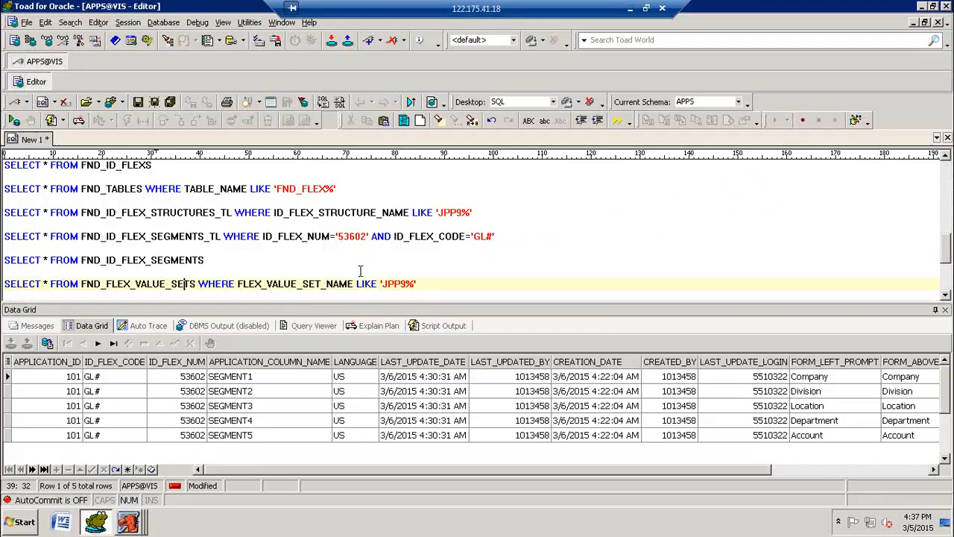
left_click(434, 284)
scroll(488, 275, "down", 2)
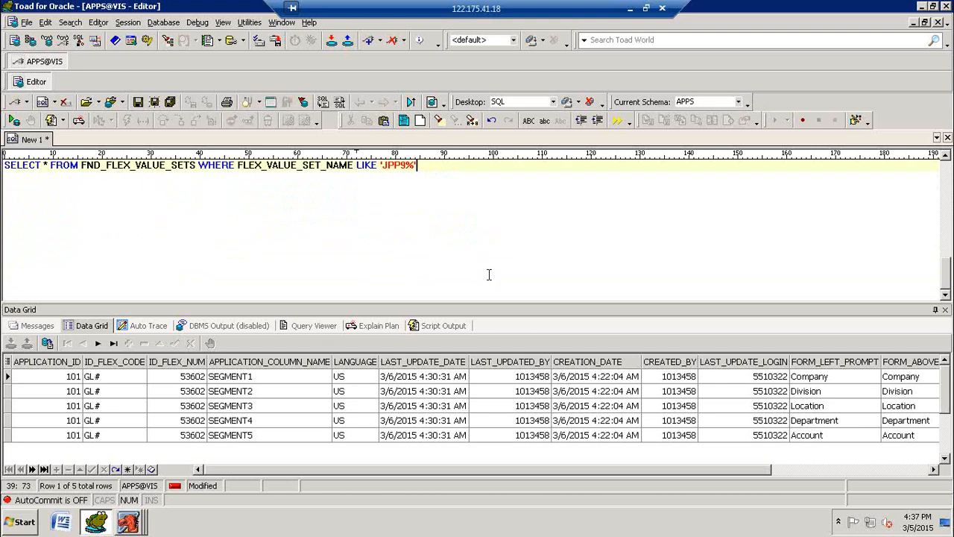
key("Return")
key("Return")
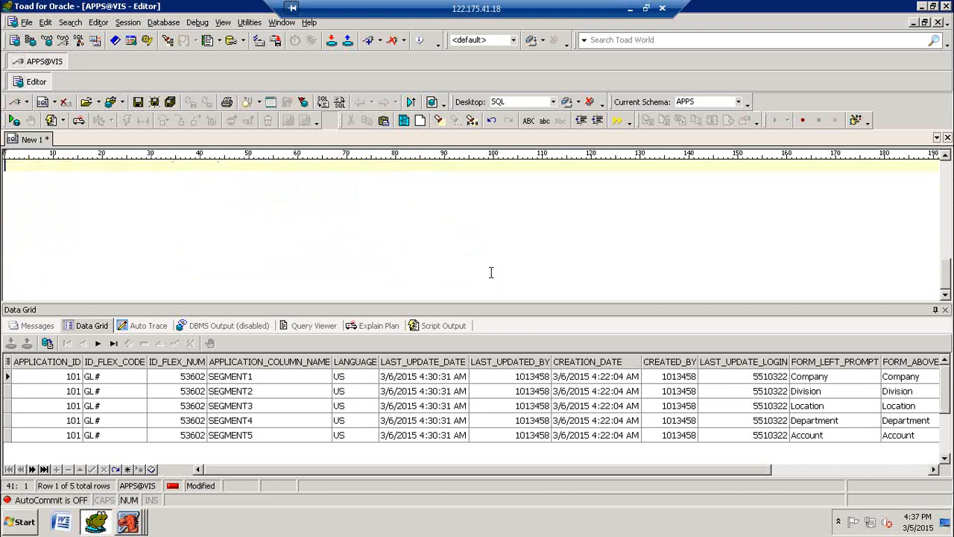
type("SELECT * FROM ")
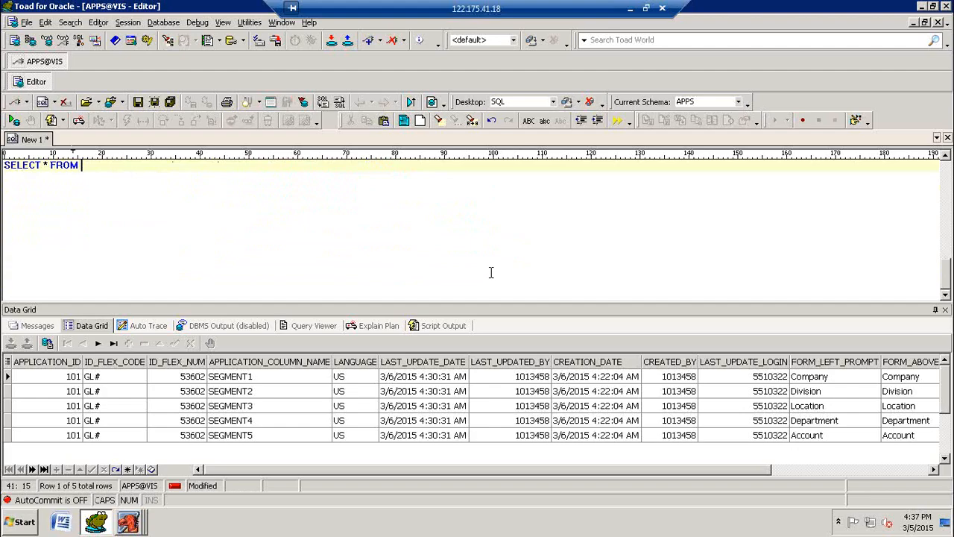
type("GL_LEDGERS")
key("F9")
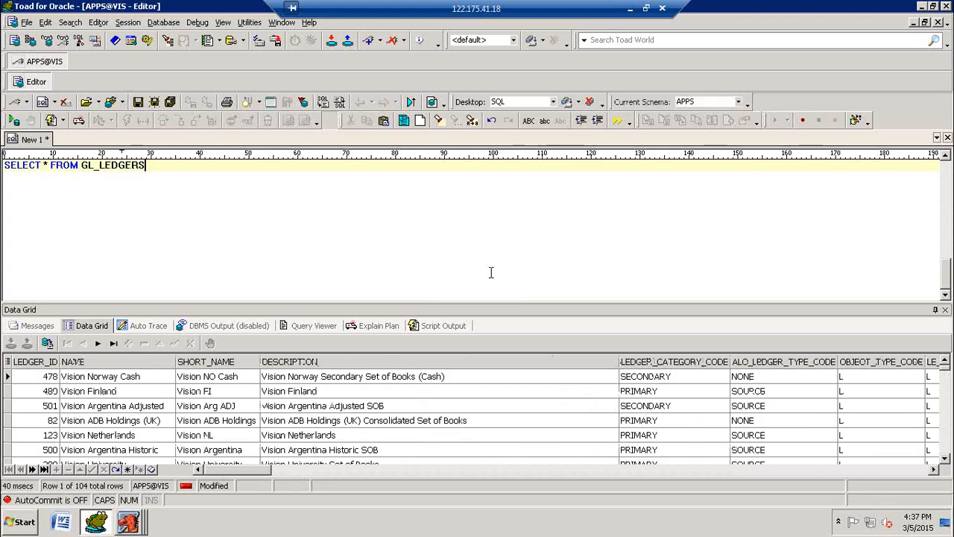
Step: Restrict the GL_LEDGERS query with WHERE NAME LIKE 'JPP9%' and run it again
type("WHERE NA")
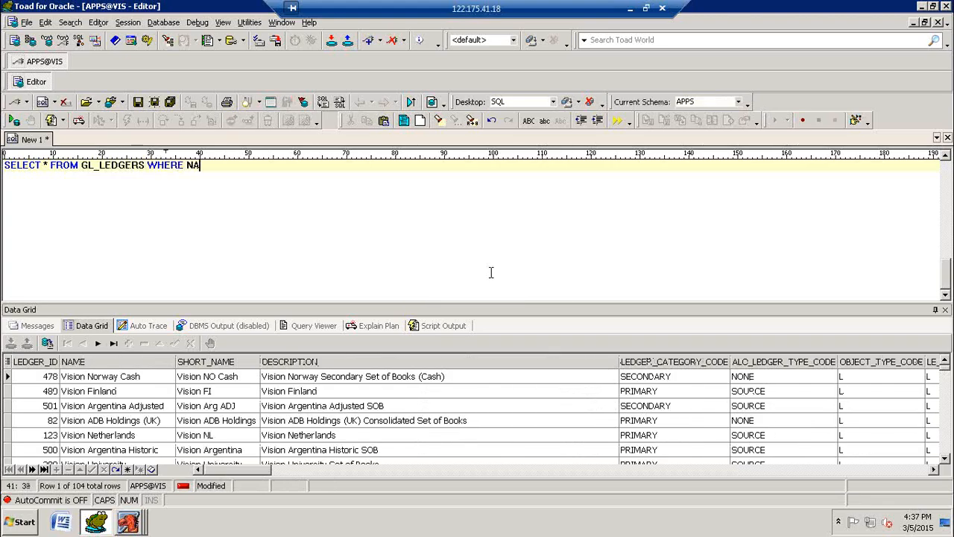
type("ME LIKE 'JPP")
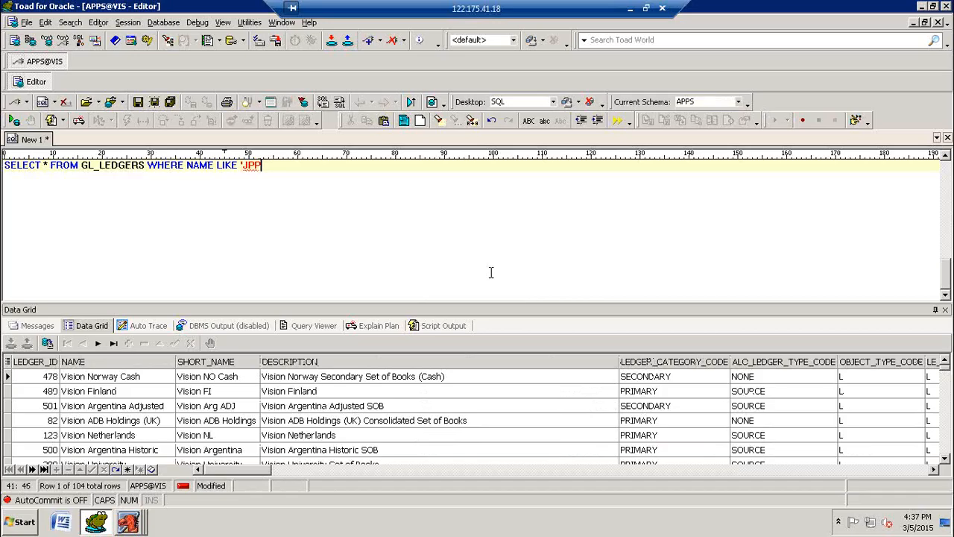
type("9%'")
key("F9")
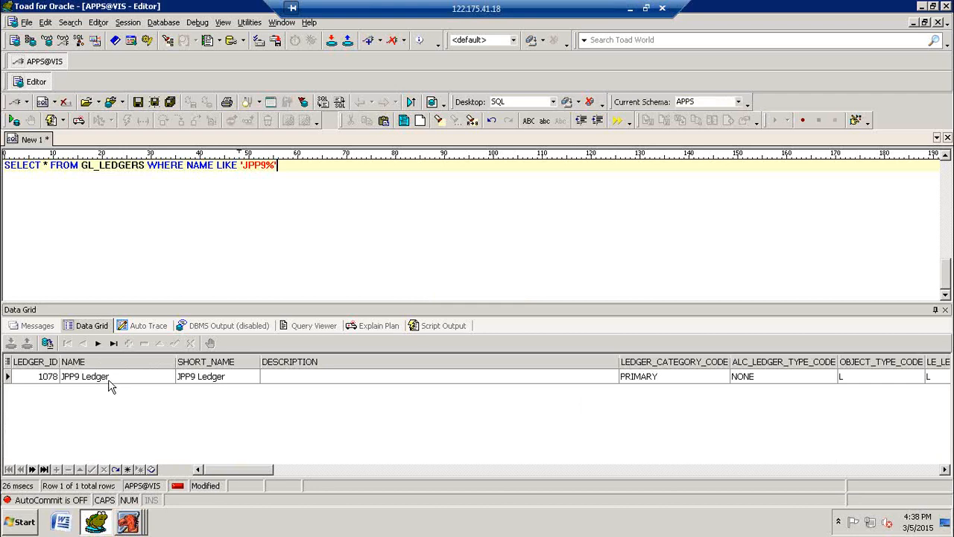
Step: Switch to Oracle Applications, list all of your concurrent requests ordered by Request ID and refresh their data
left_click(127, 524)
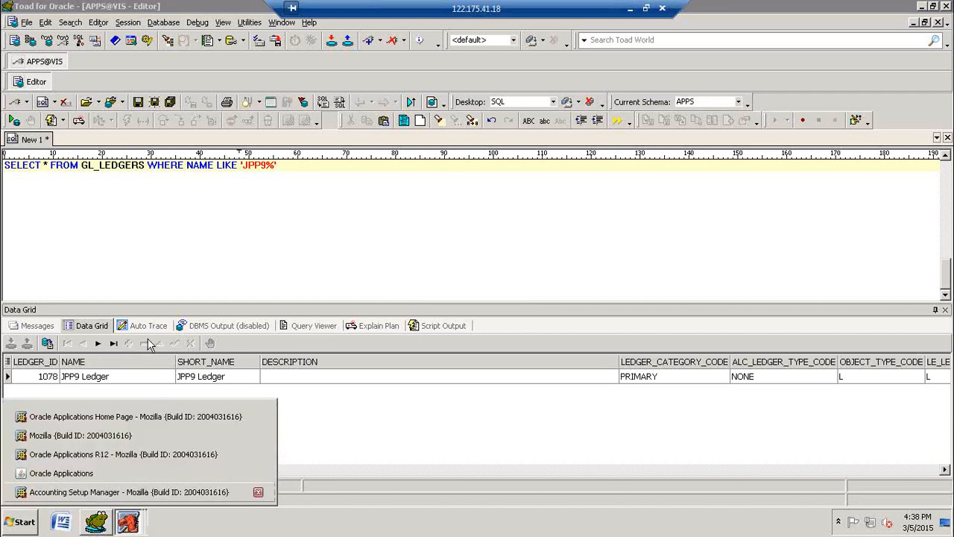
left_click(104, 473)
left_click(72, 30)
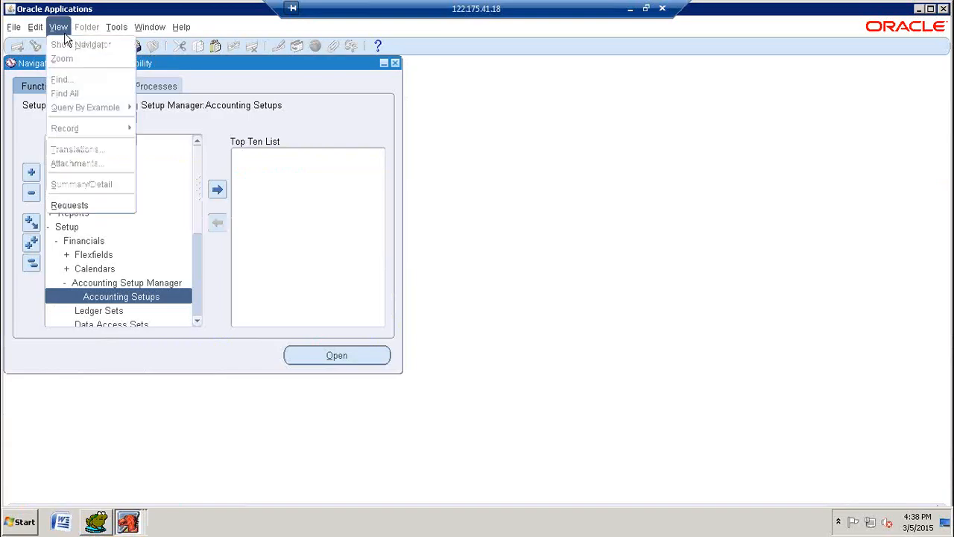
left_click(84, 205)
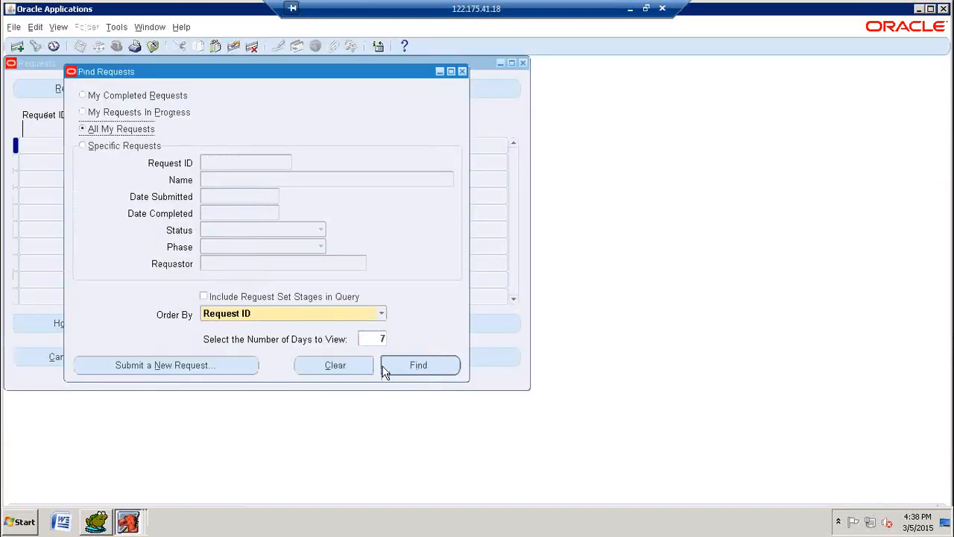
left_click(386, 365)
left_click(79, 87)
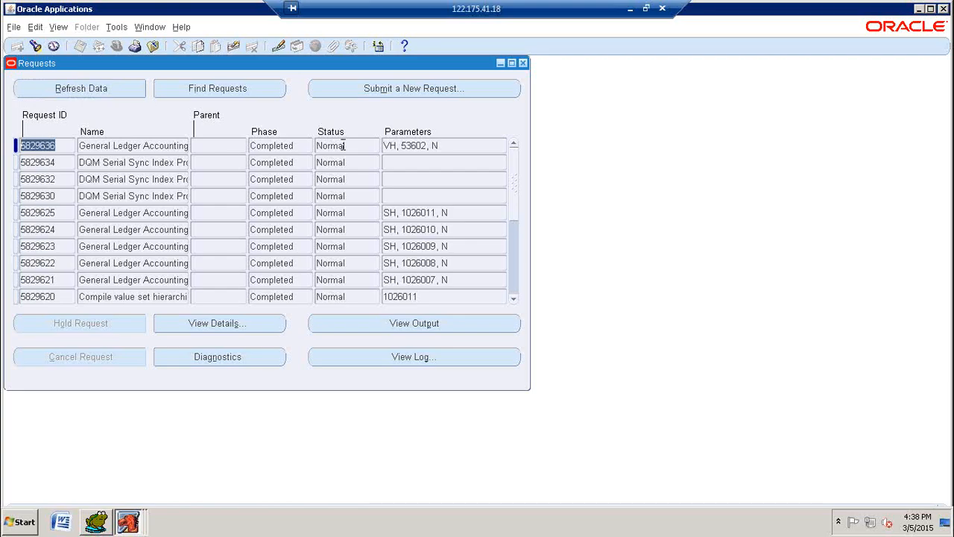
Step: Review the phase and status of the listed concurrent requests down to the calendar validation and close the Requests window
scroll(373, 200, "down", 5)
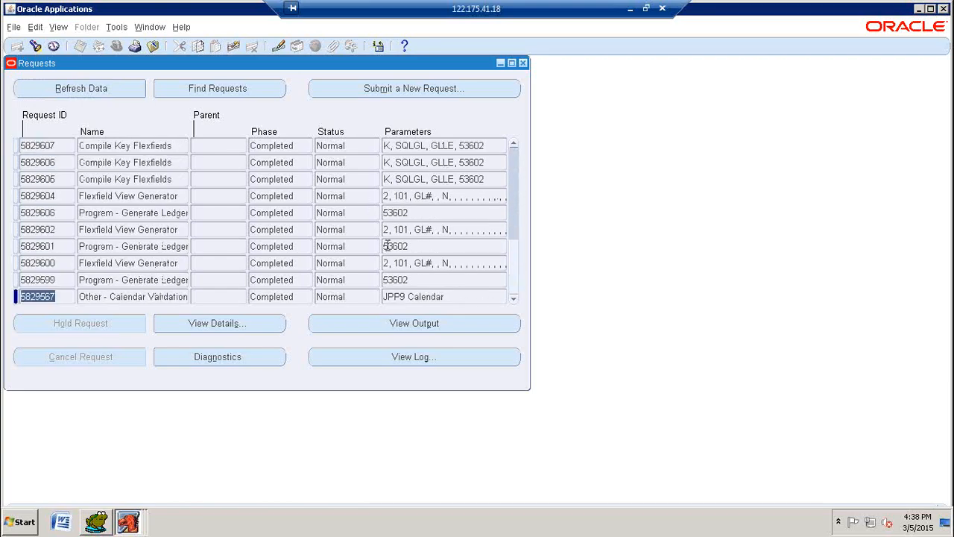
scroll(387, 246, "up", 8)
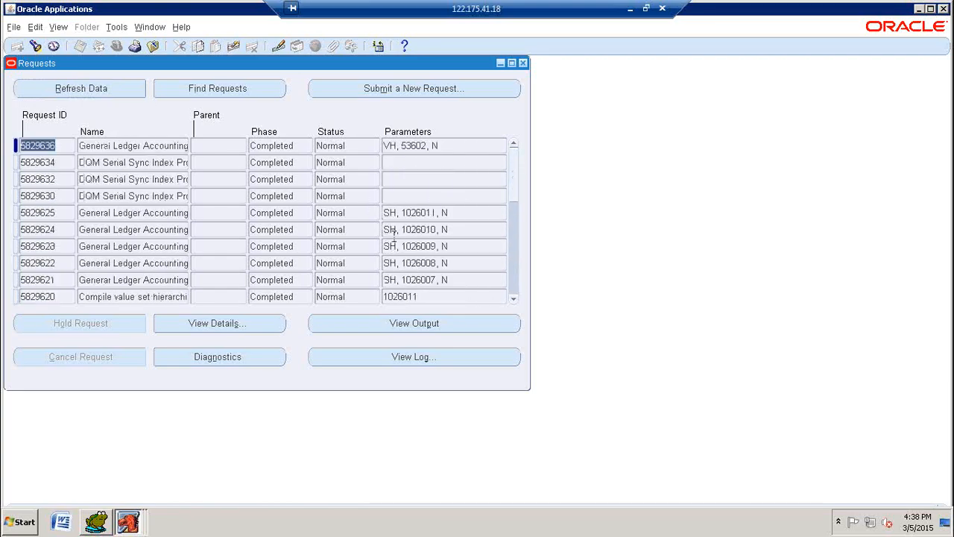
left_click(523, 64)
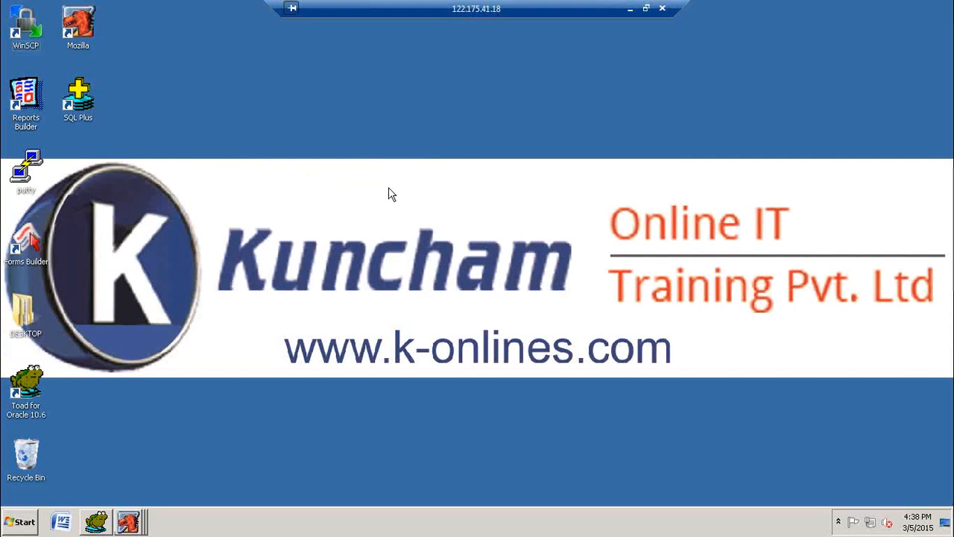
right_click(389, 194)
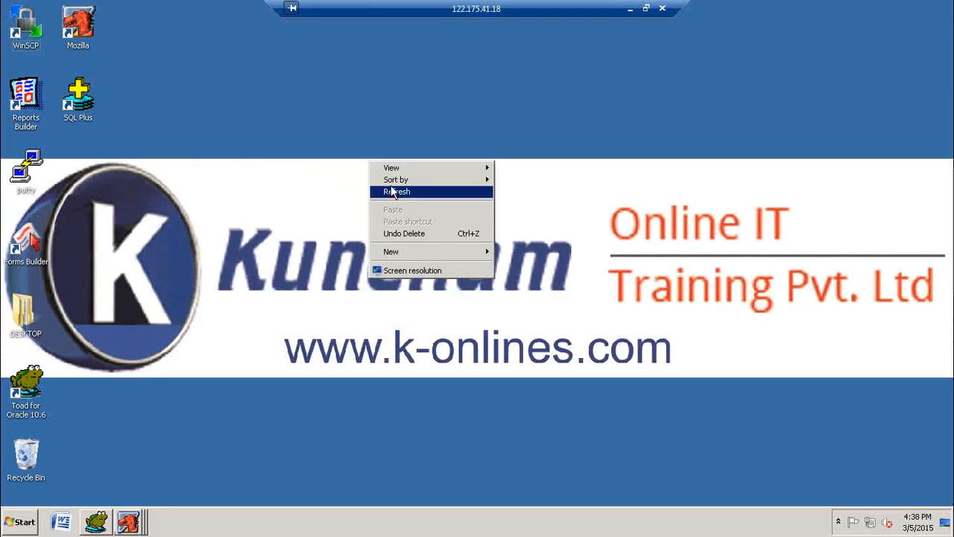
left_click(395, 191)
right_click(471, 95)
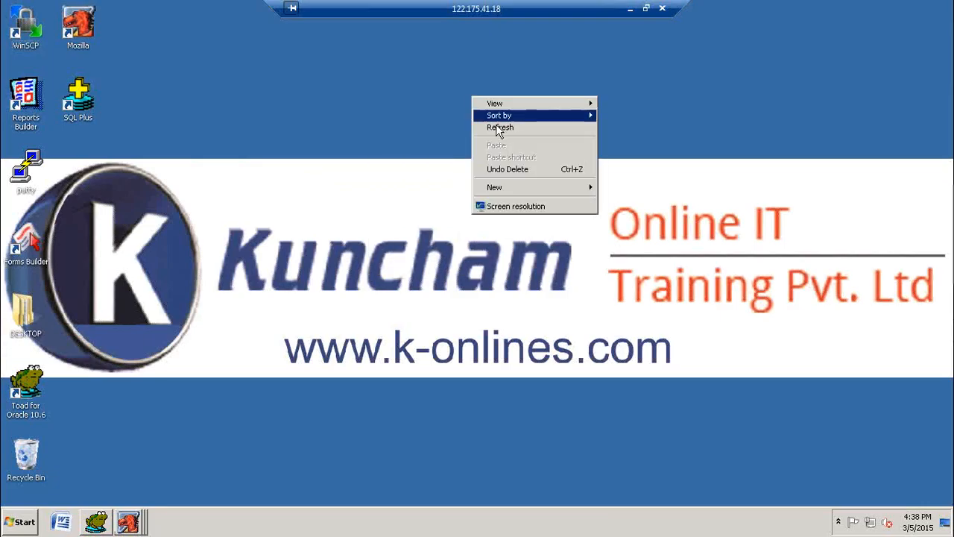
left_click(498, 128)
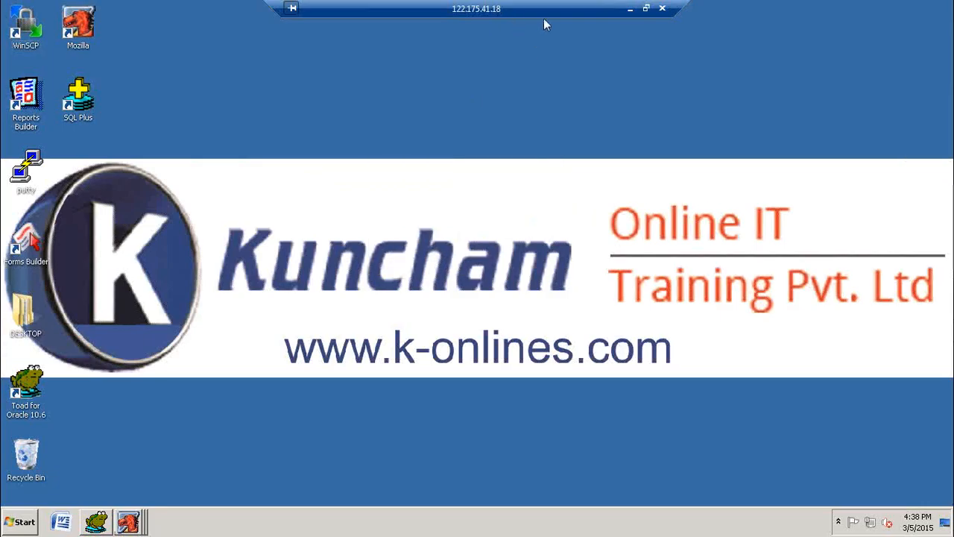
left_click(630, 9)
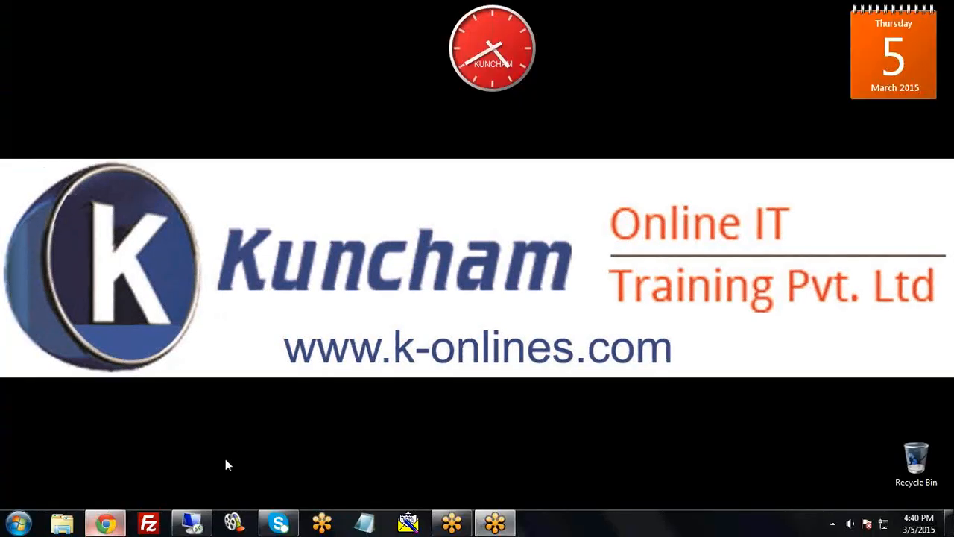
left_click(105, 523)
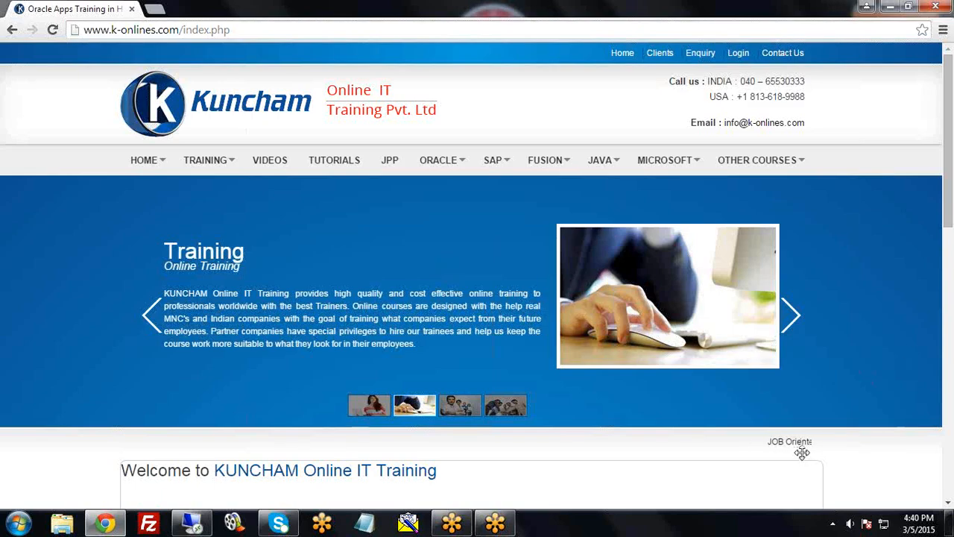